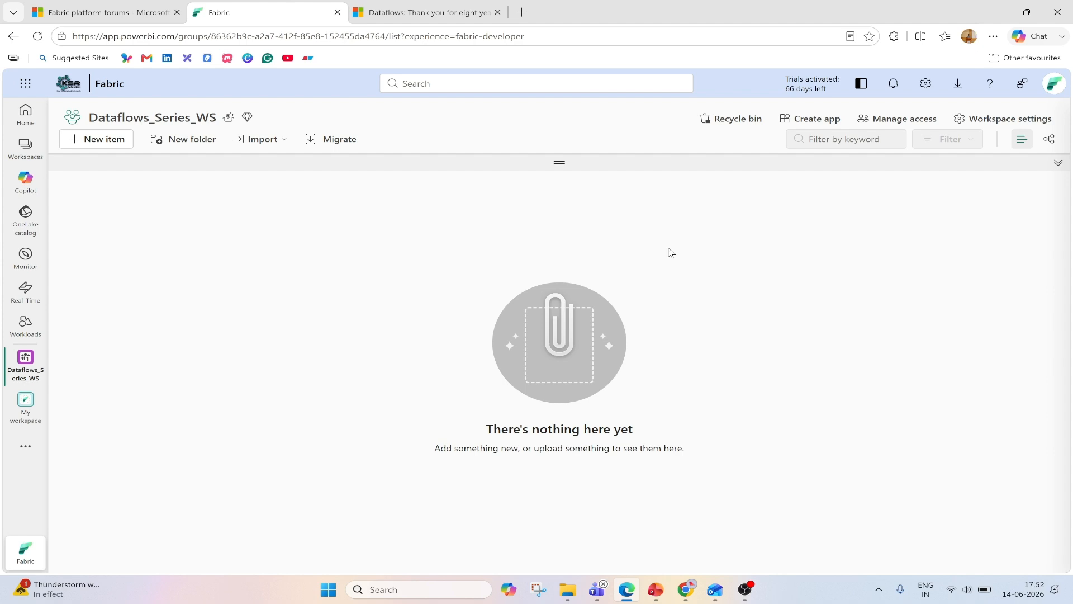
Step: Create a Dataflow Gen1 item in the Dataflows_Series_WS workspace and choose to define new tables
click(119, 145)
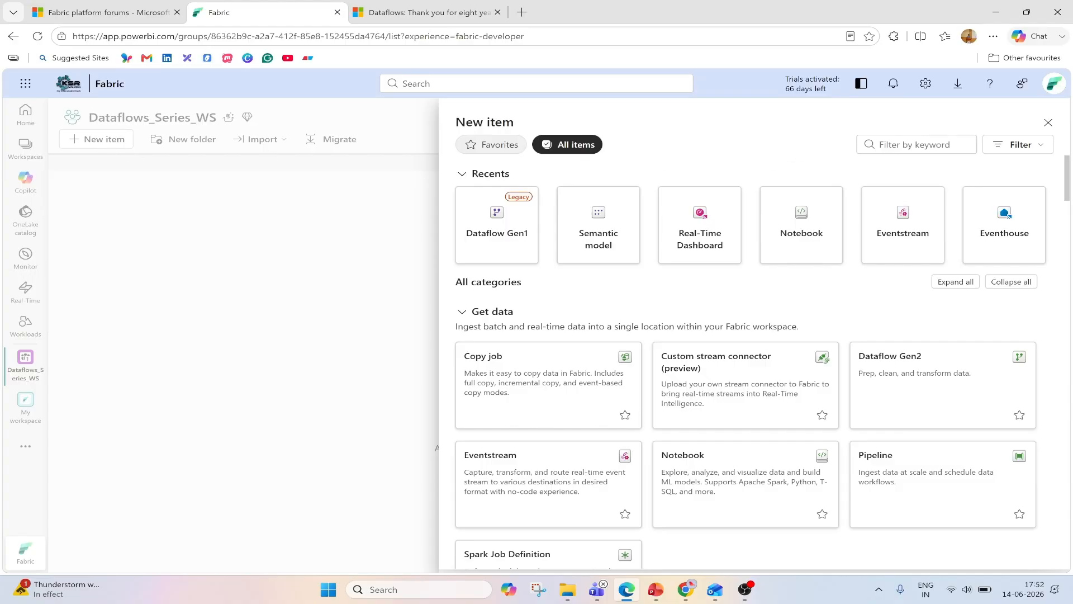
click(895, 144)
text(dataflow)
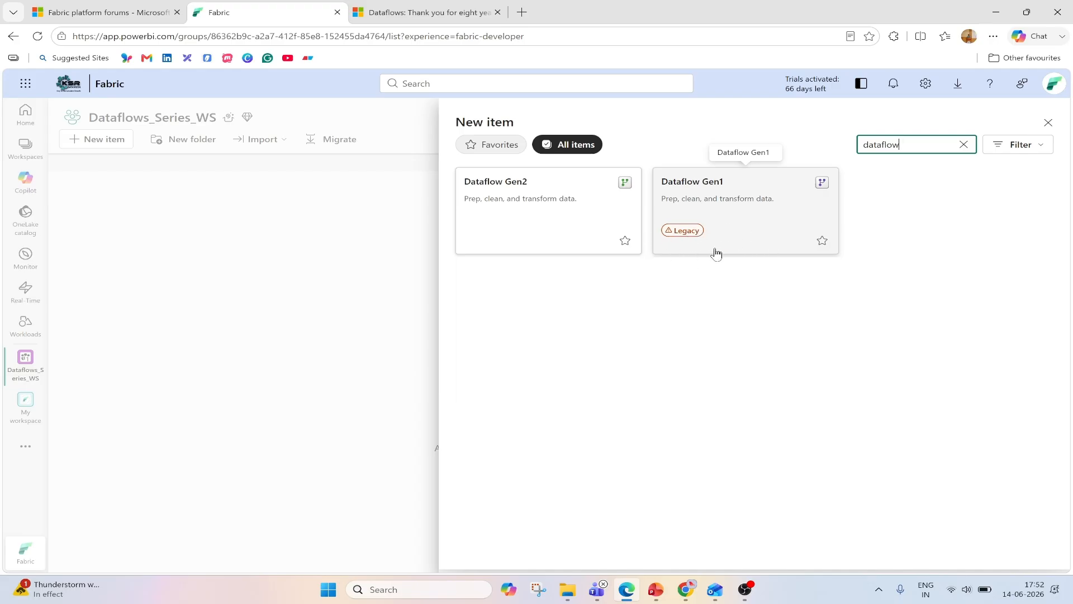
click(716, 202)
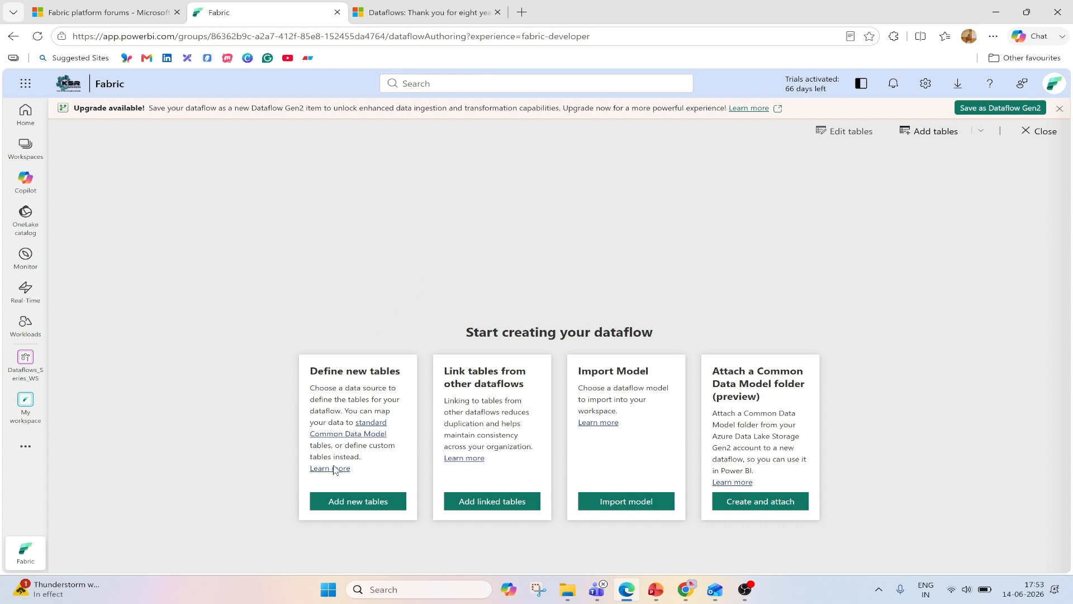
click(353, 503)
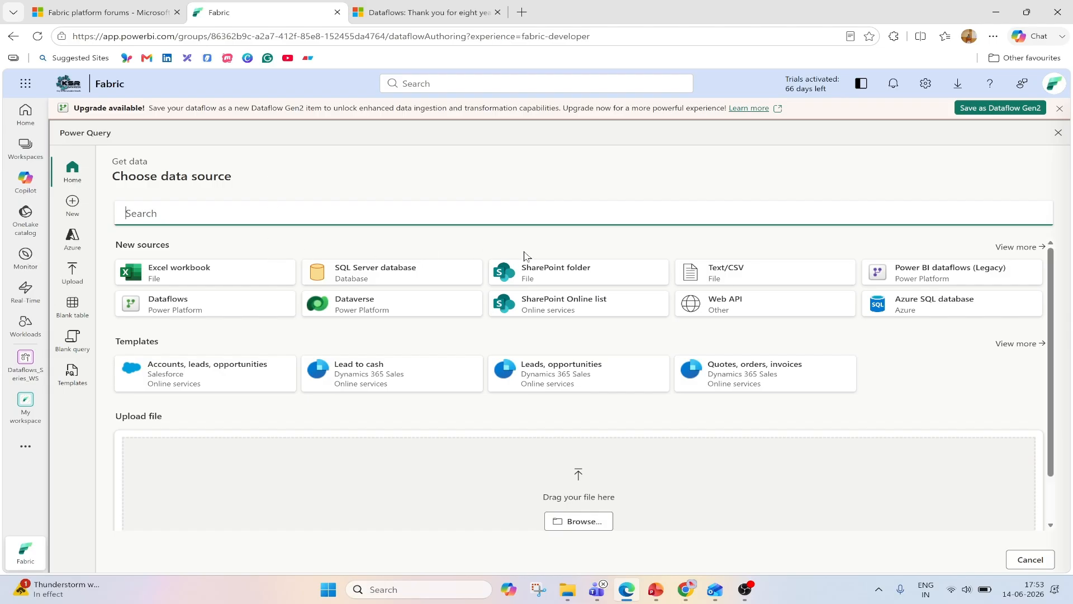
Step: Browse the full list of available new data source connectors
click(1006, 247)
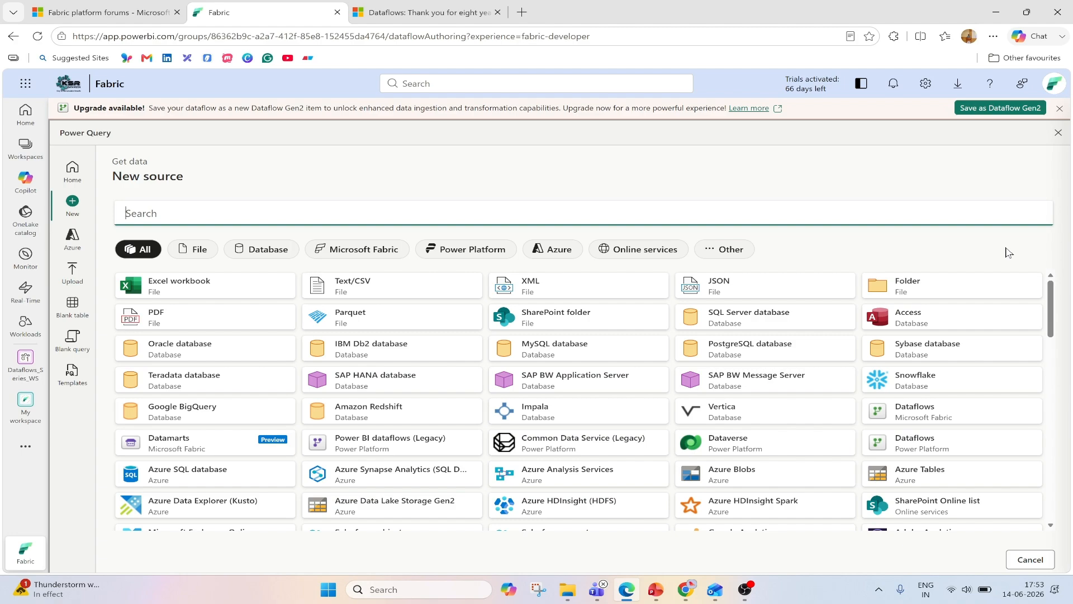
scroll(1020, 316, down, 10)
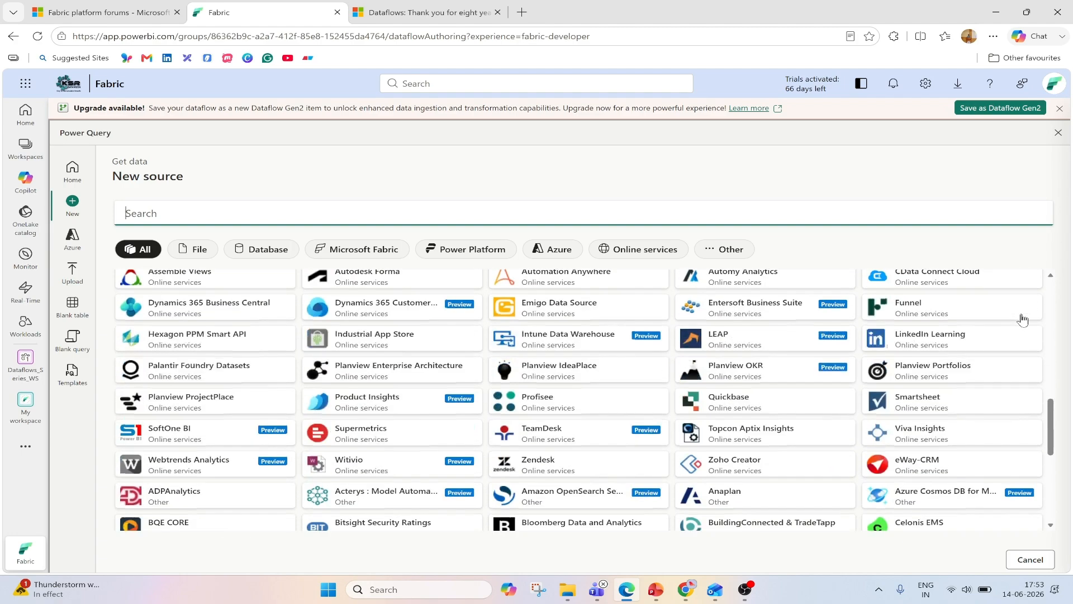
scroll(1021, 316, down, 5)
scroll(741, 383, up, 10)
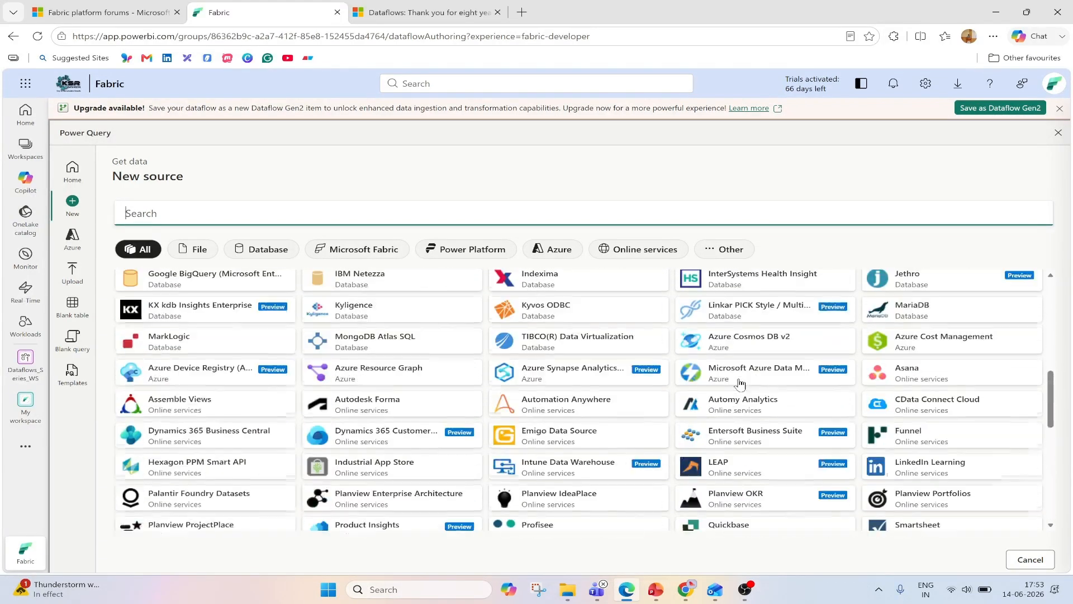
scroll(740, 383, up, 10)
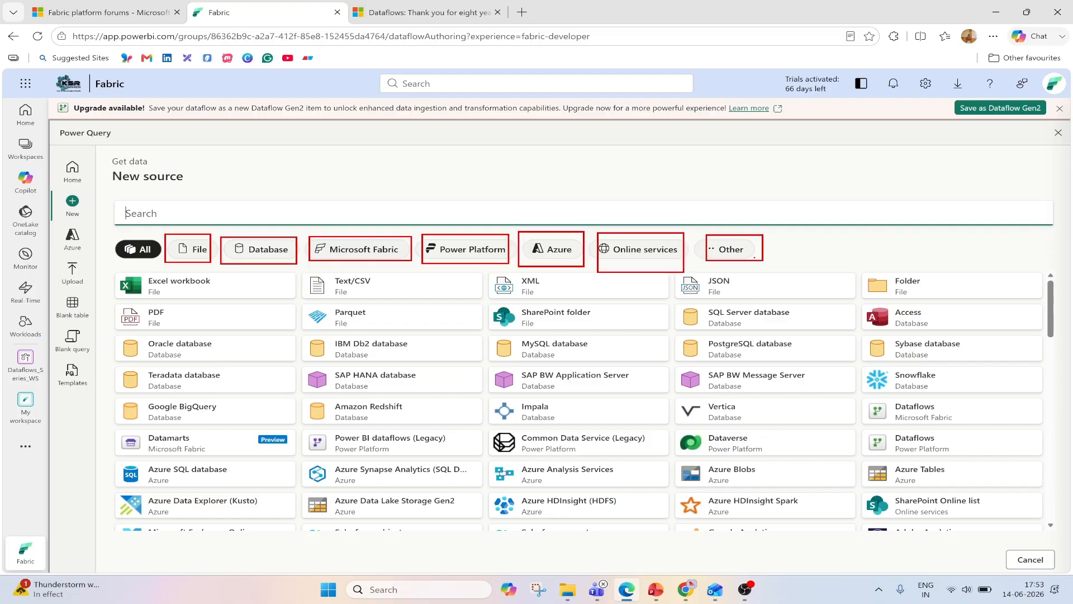
Step: Review the connectors by category: Database, Microsoft Fabric, Power Platform, Azure, Online services, Other and File
click(255, 245)
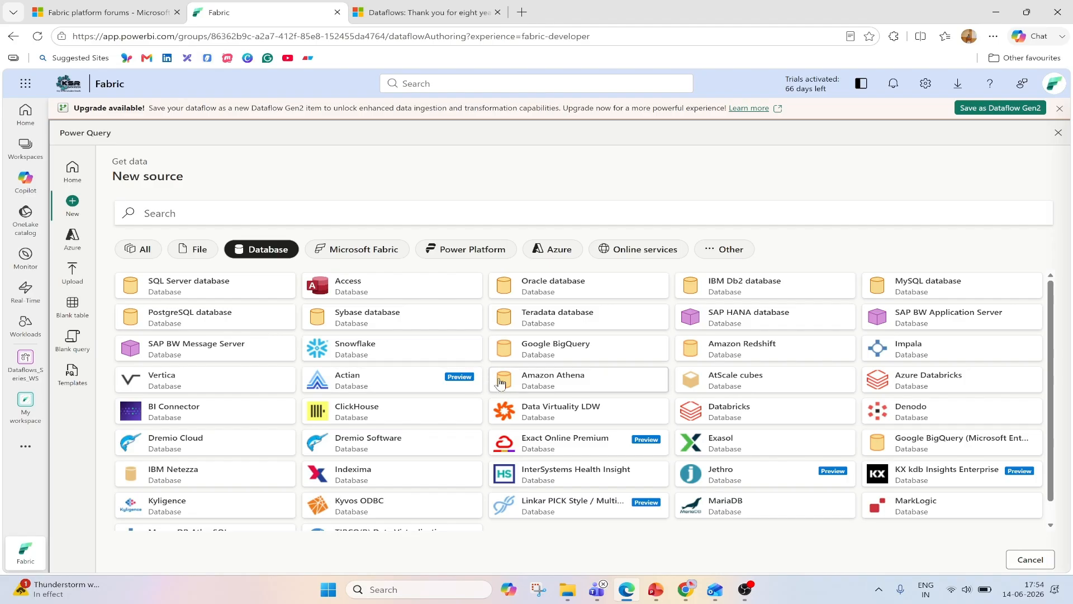
scroll(615, 436, down, 1)
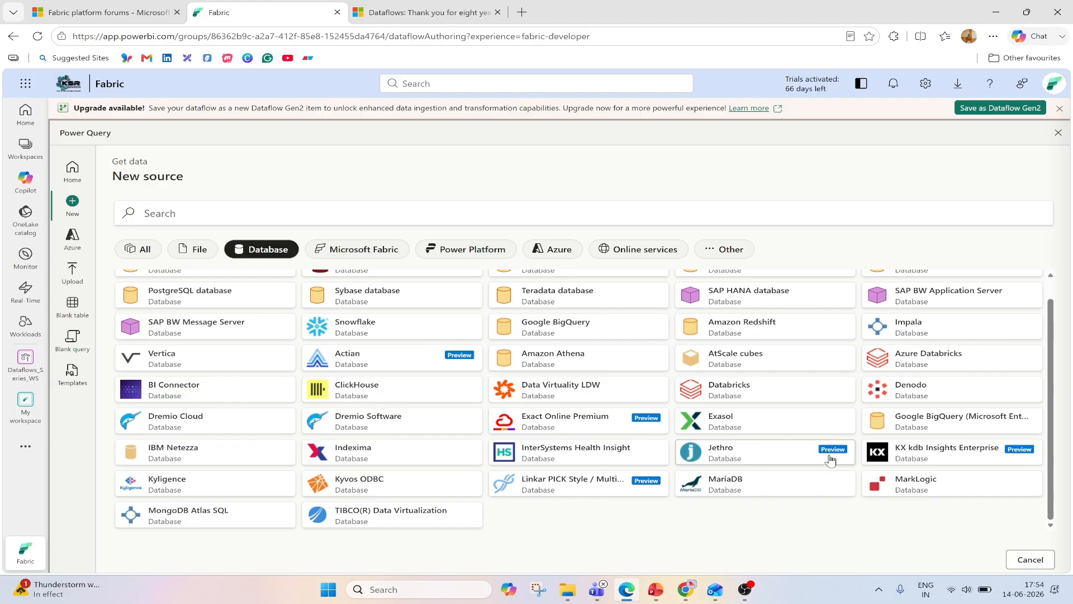
click(356, 254)
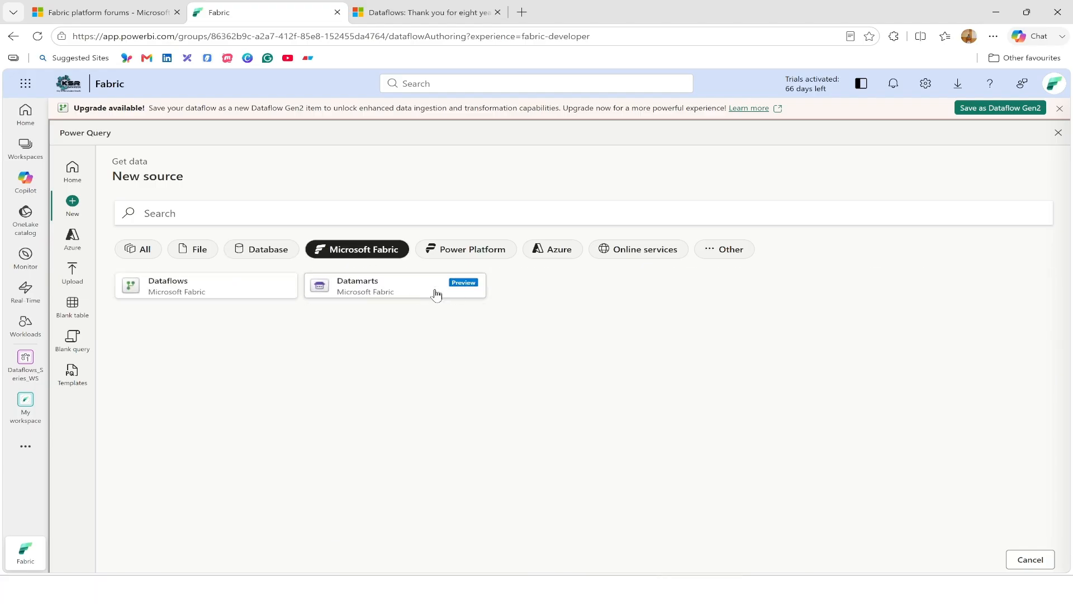
click(476, 255)
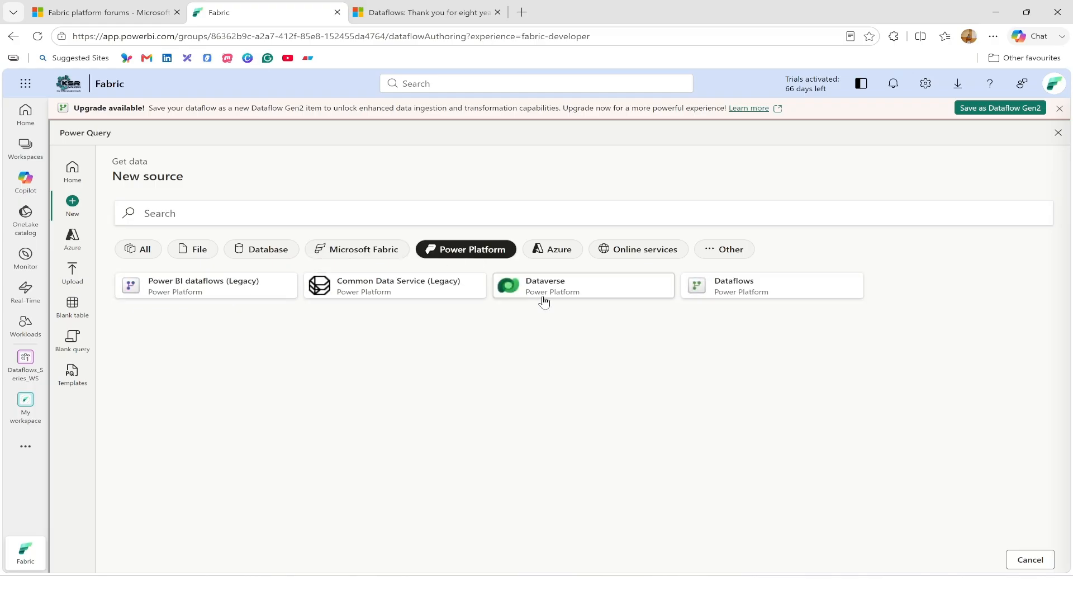
click(565, 253)
click(641, 249)
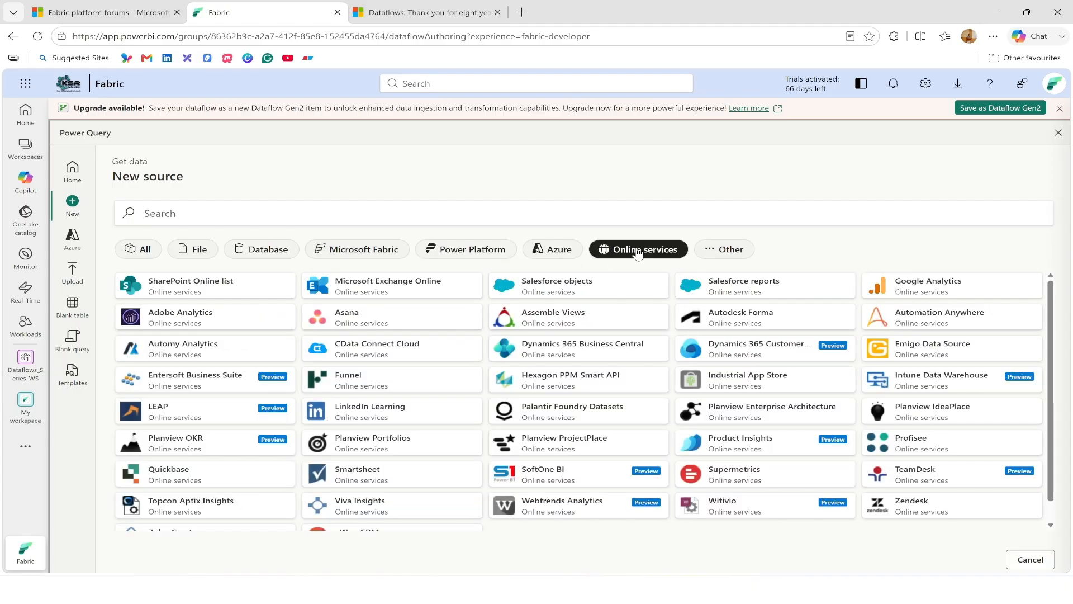
scroll(397, 336, down, 2)
scroll(397, 338, up, 2)
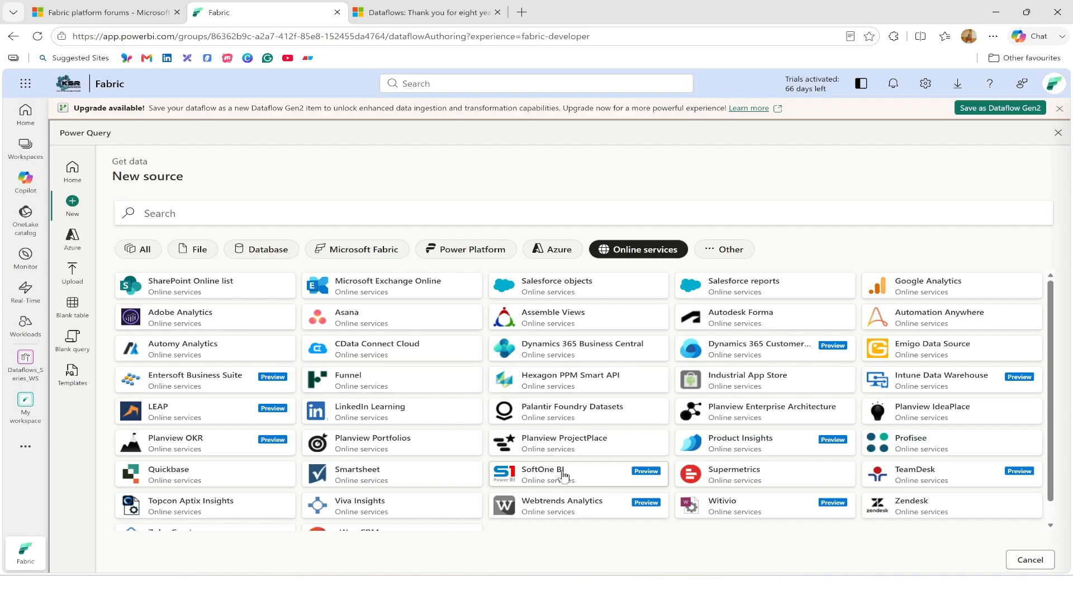
click(724, 255)
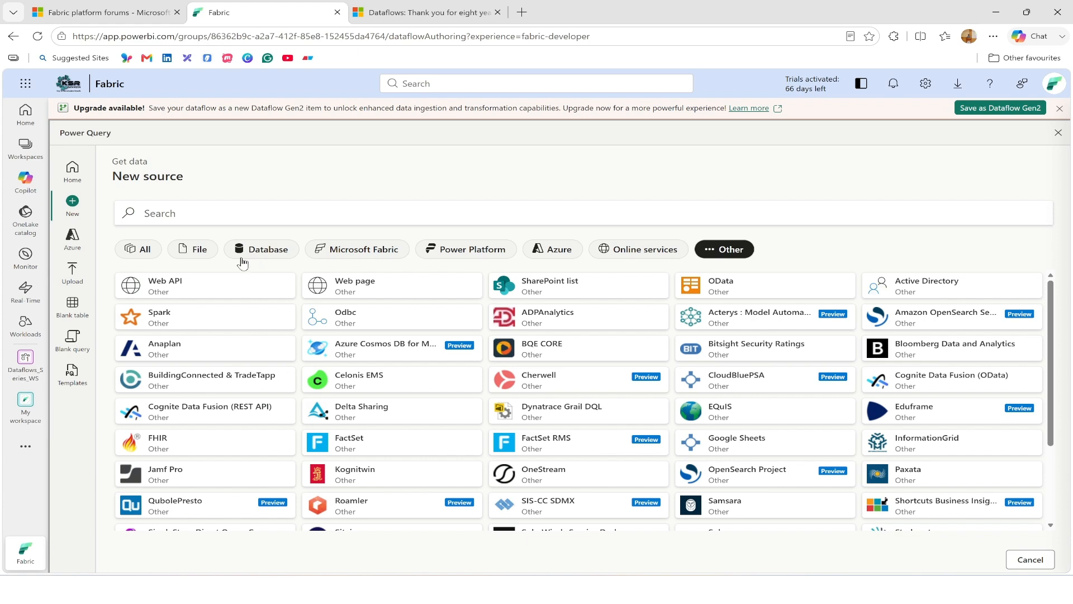
click(209, 253)
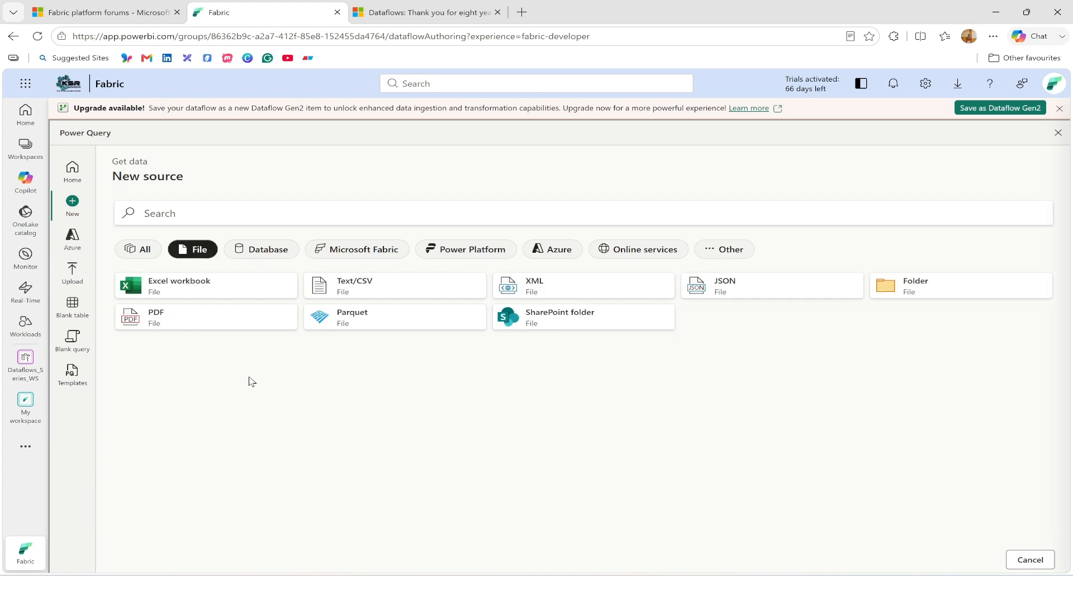
Step: Upload the Emp_Data CSV file from the Datasets folder and load it into the Power Query editor for transformation
click(77, 277)
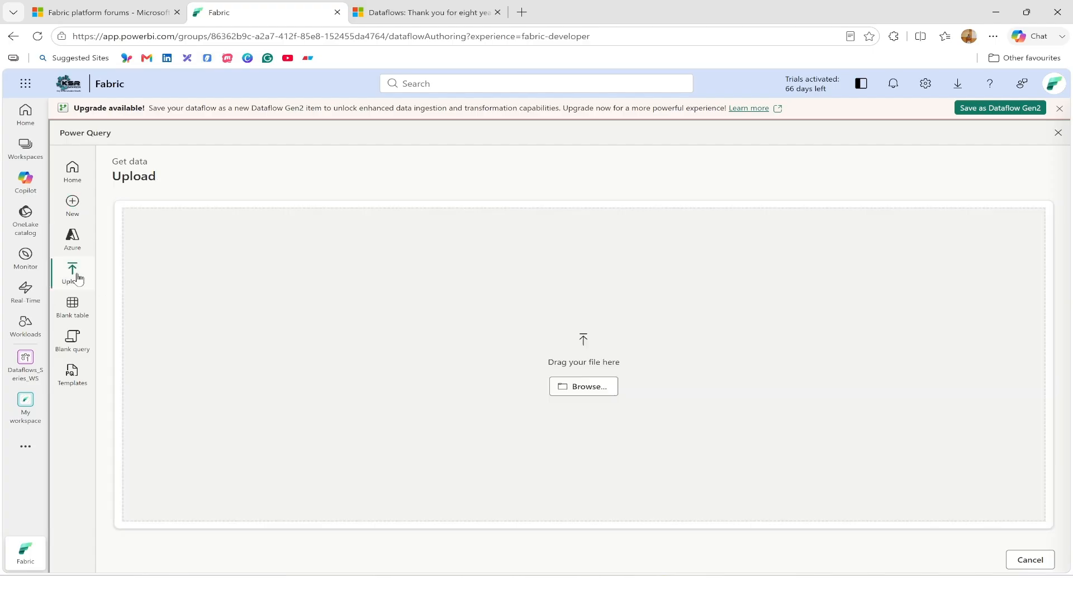
click(587, 390)
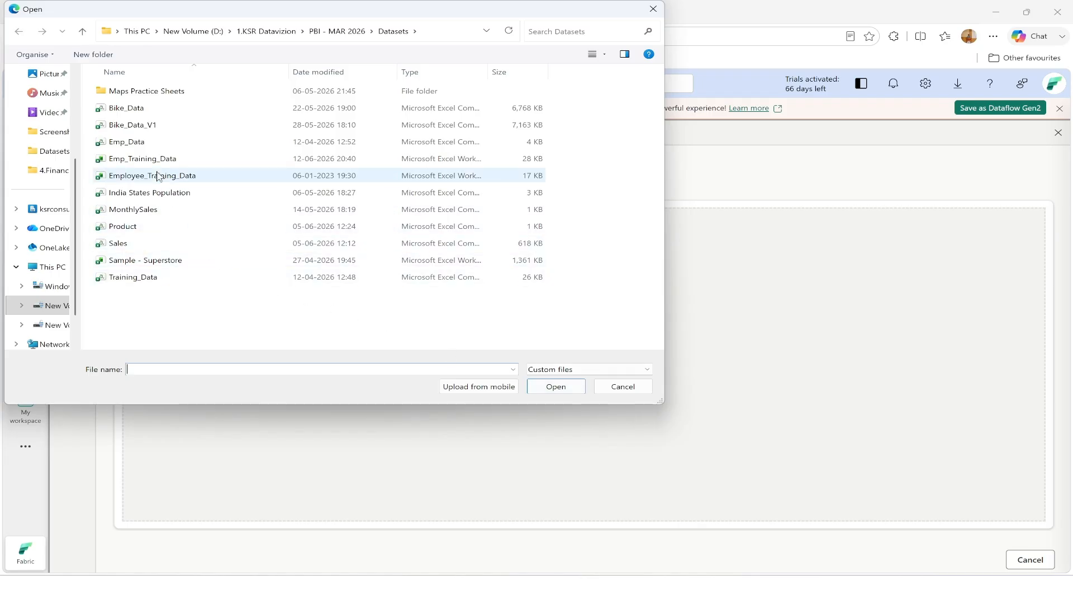
click(150, 144)
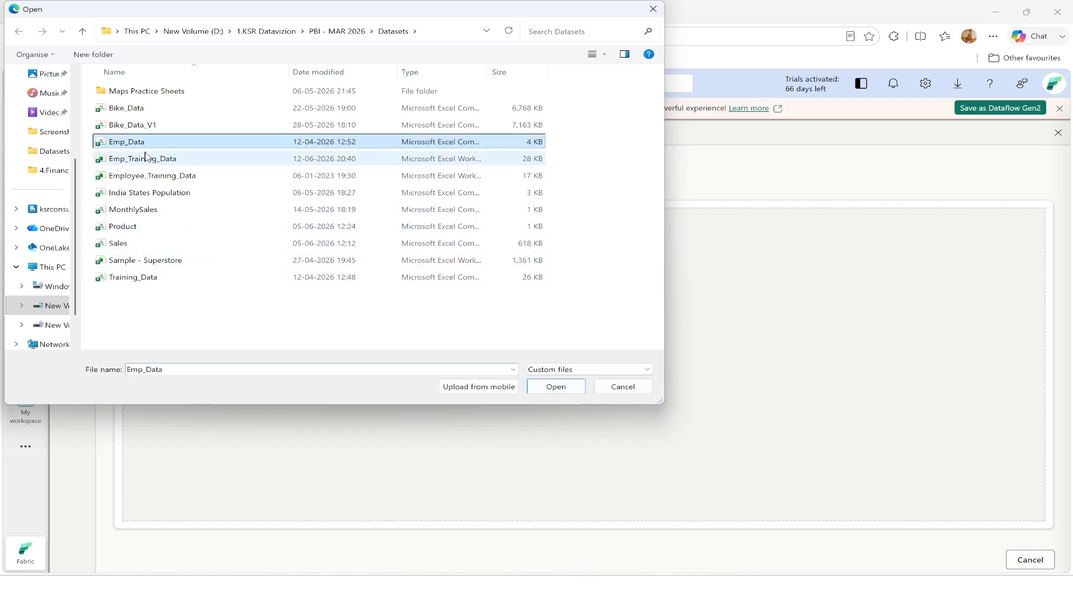
click(569, 387)
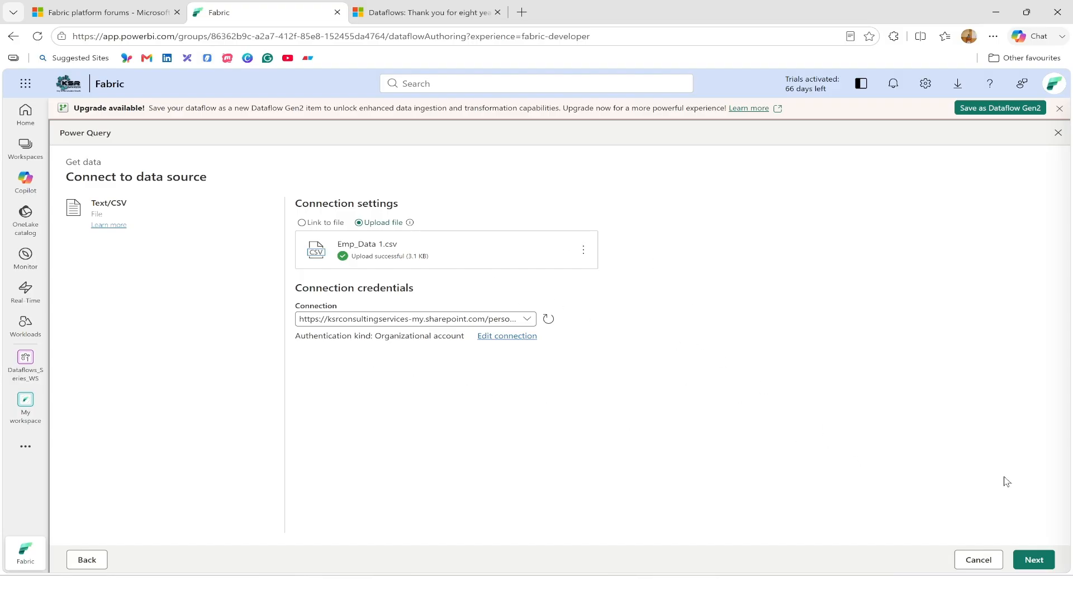
click(1040, 564)
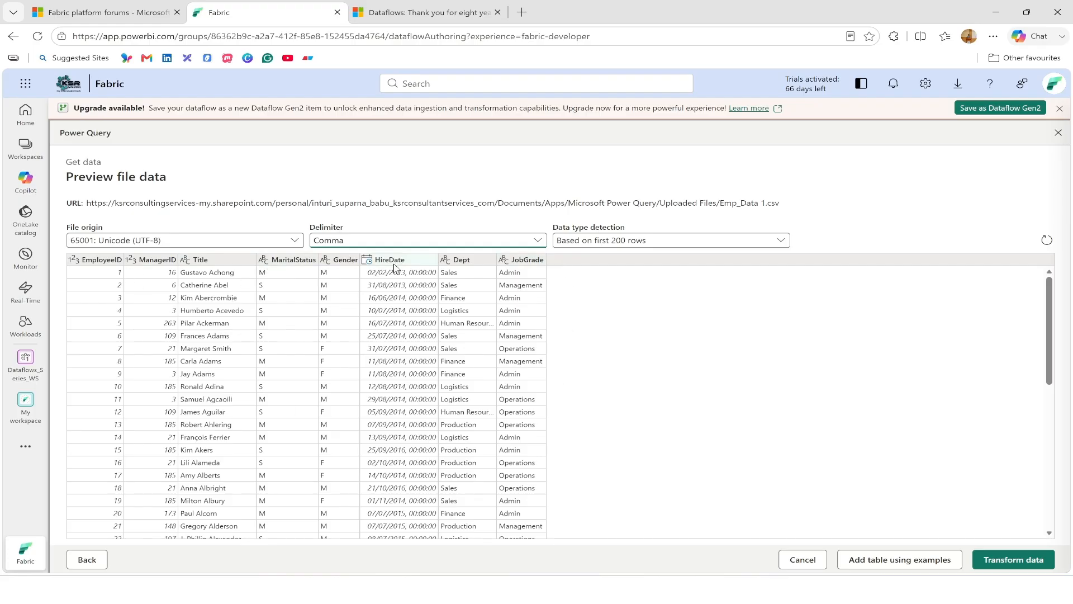
click(1013, 559)
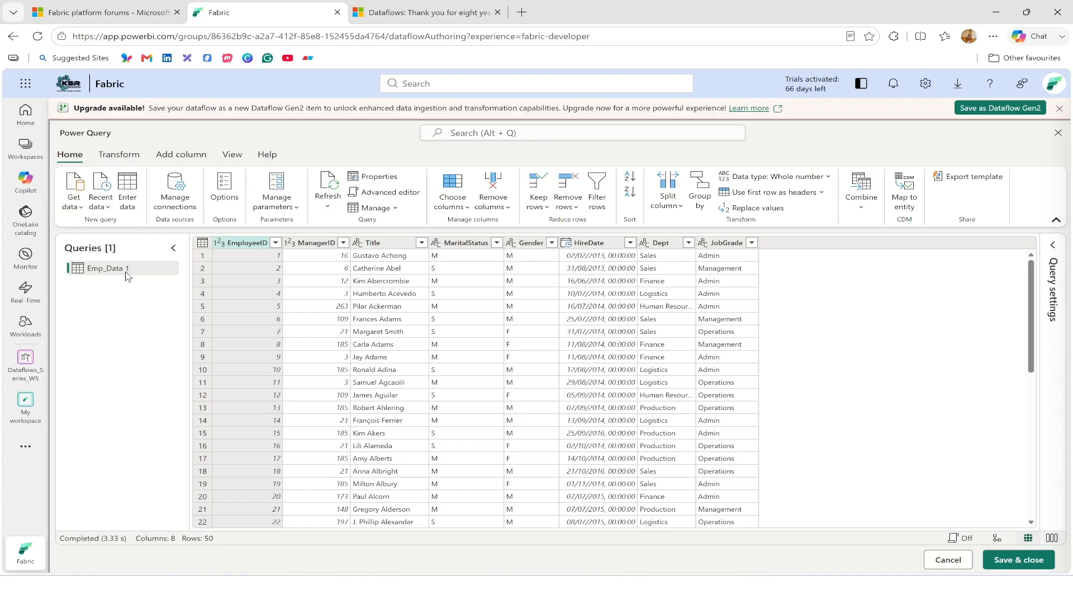
Step: Add a second query by uploading the Training_Data CSV file from the Datasets folder with the default preview settings
click(76, 215)
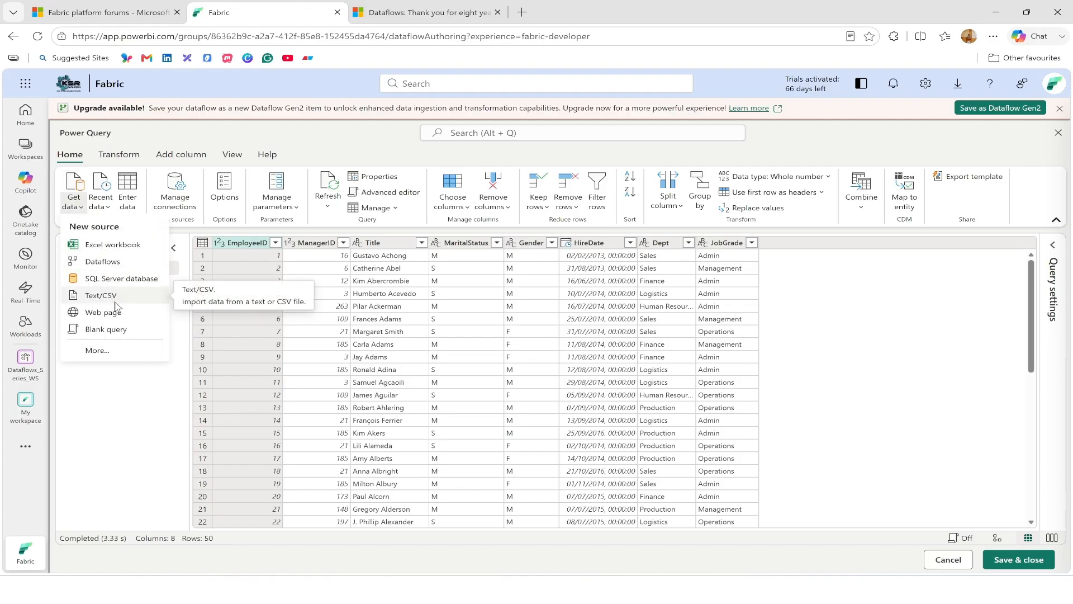
click(106, 352)
click(702, 545)
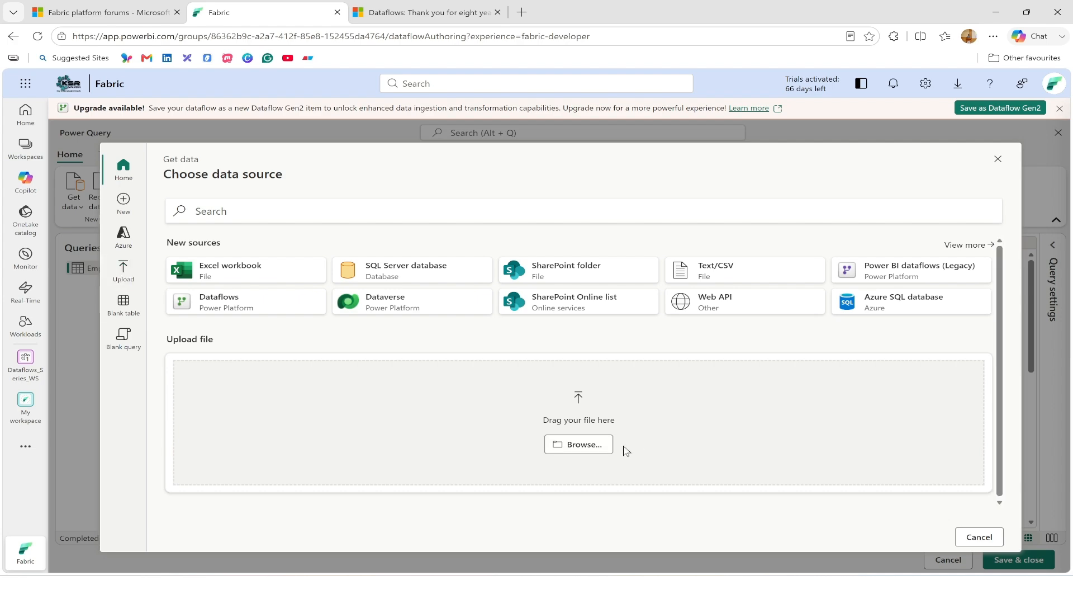
click(580, 445)
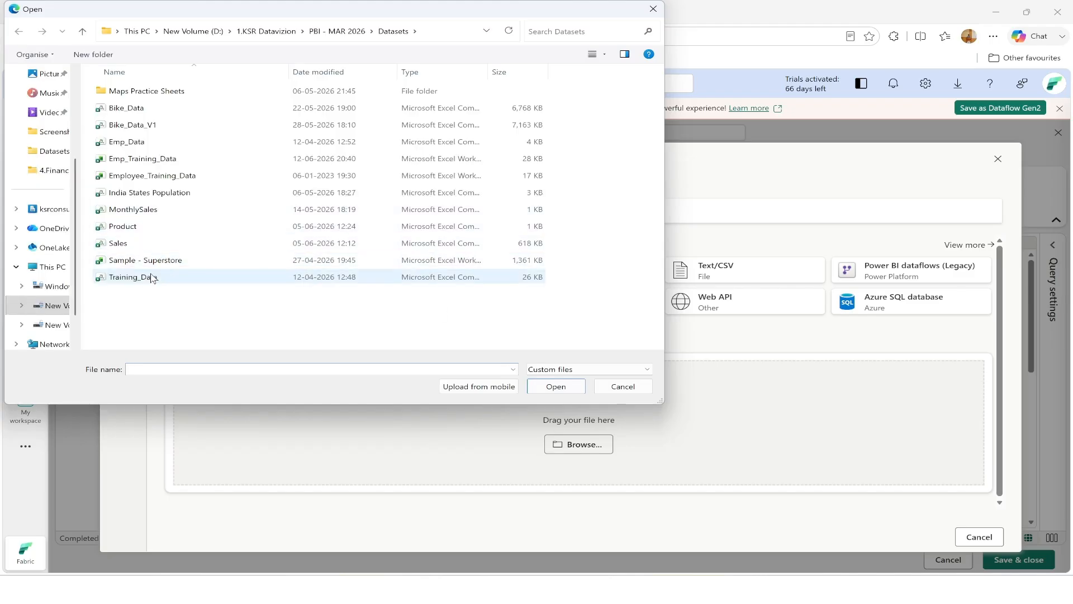
click(150, 277)
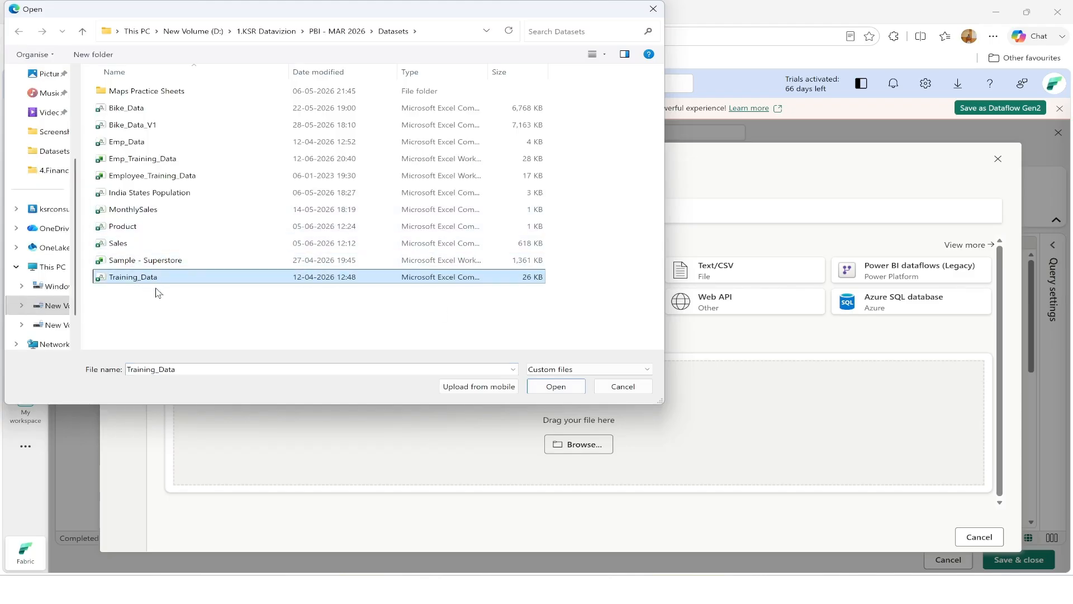
click(556, 386)
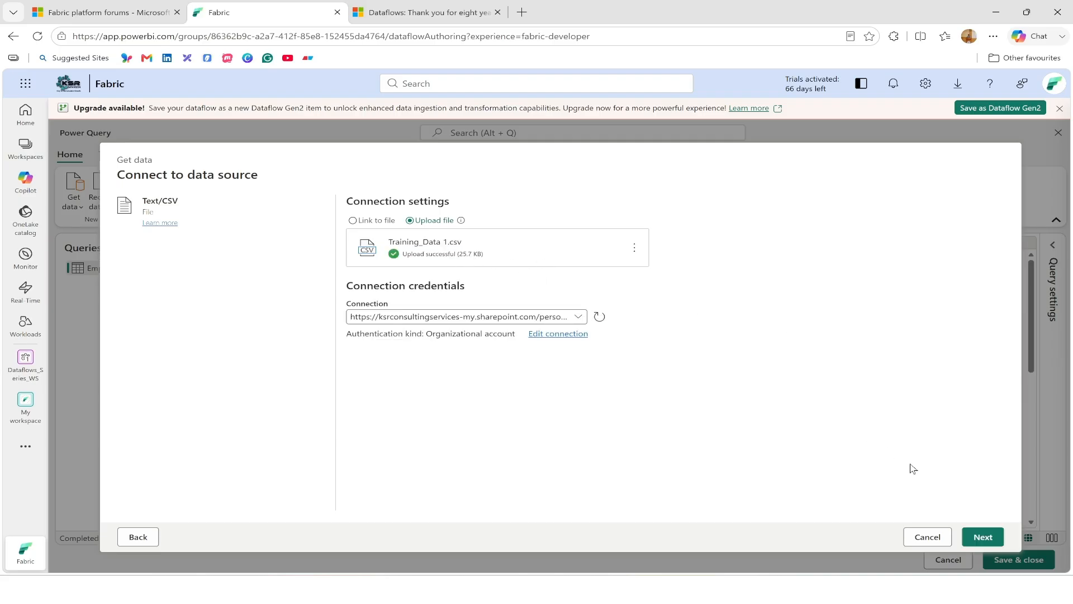
click(981, 537)
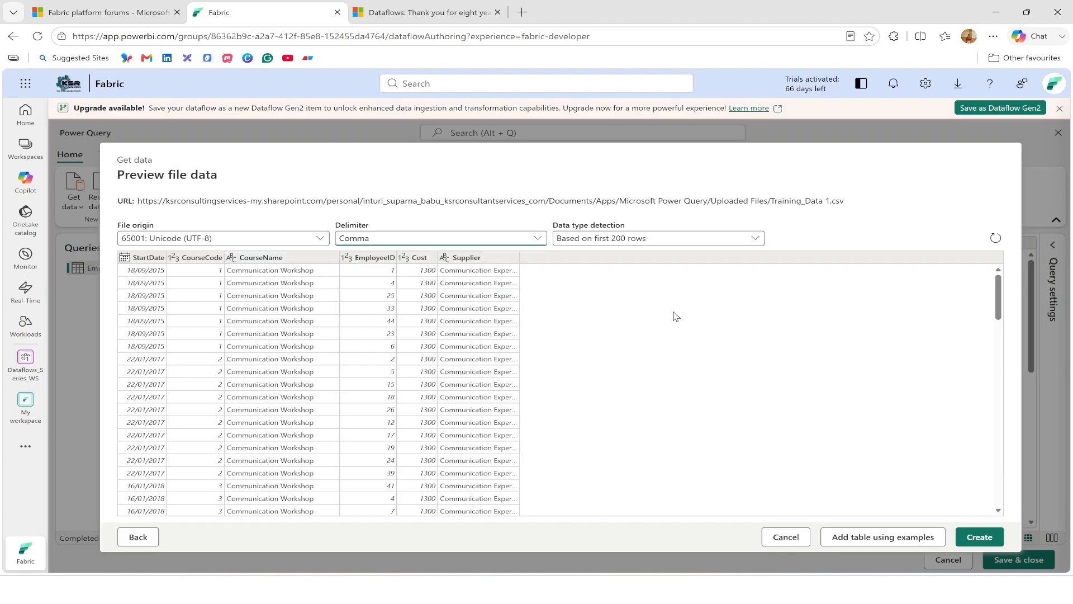
click(985, 538)
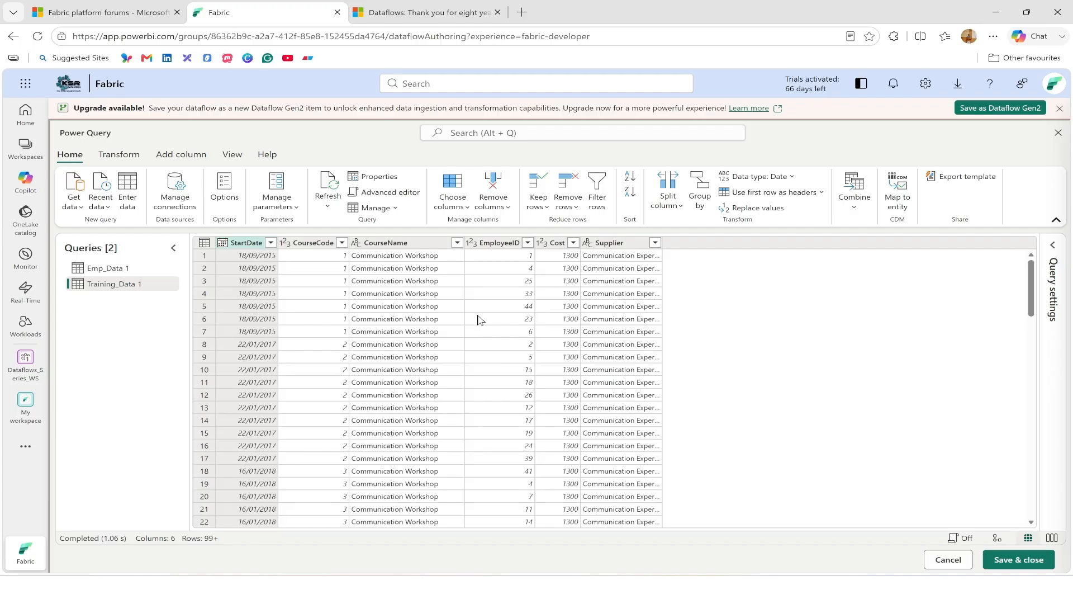
Step: Show the query settings and rename the employee query to Emp_Data
click(1054, 249)
click(112, 269)
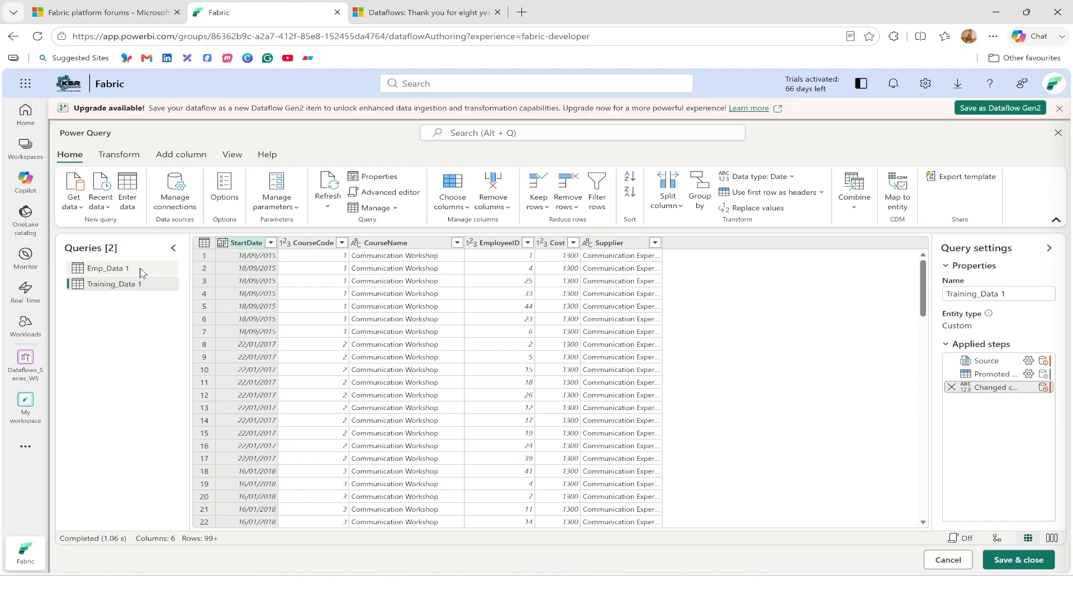
click(1012, 293)
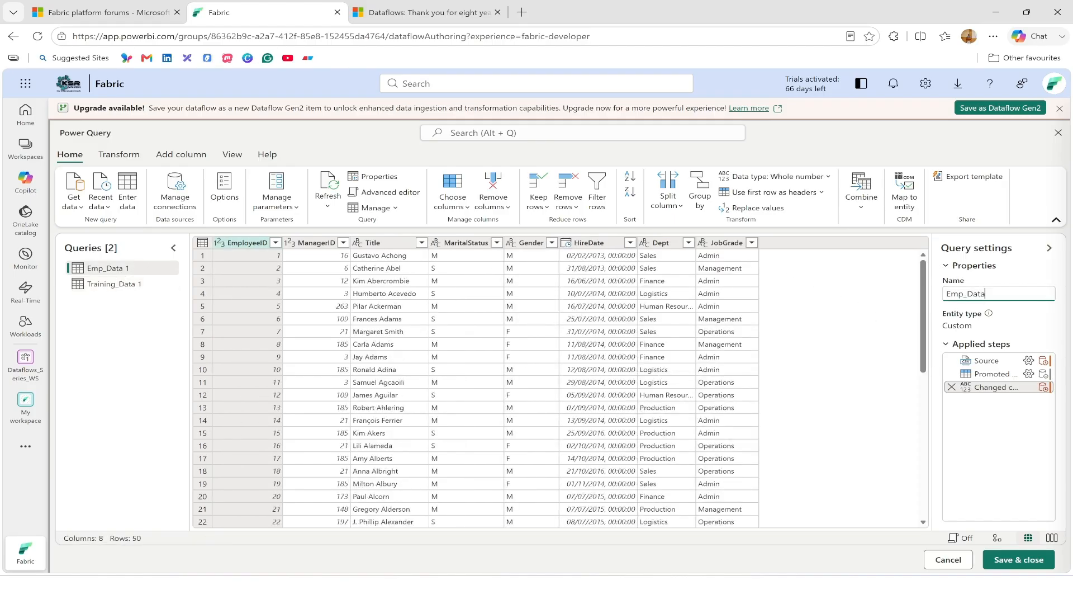
key(Return)
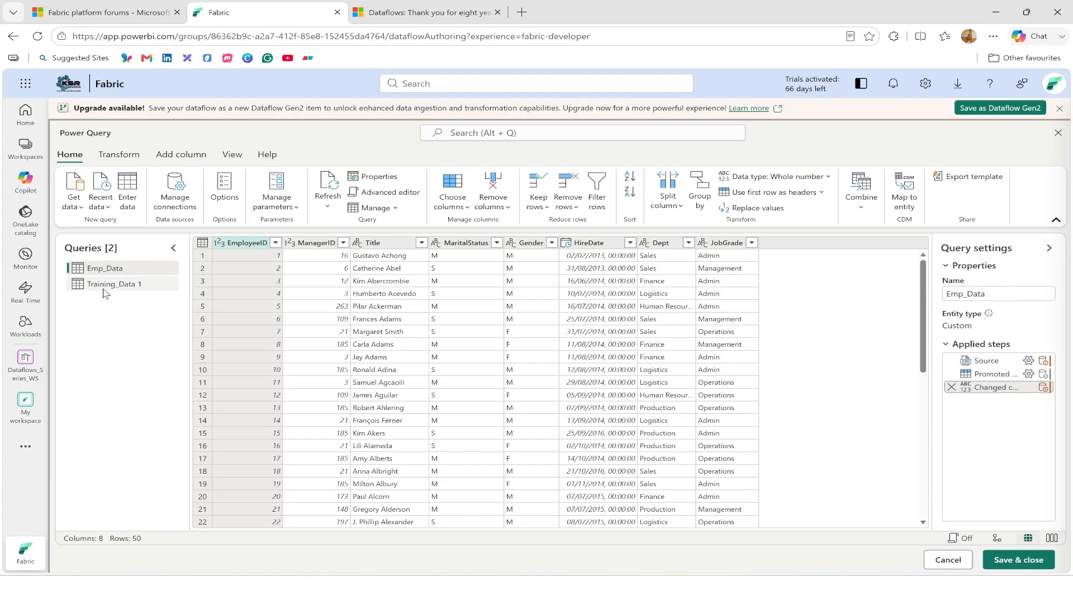
Step: Rename the training query to Training_Data
click(110, 285)
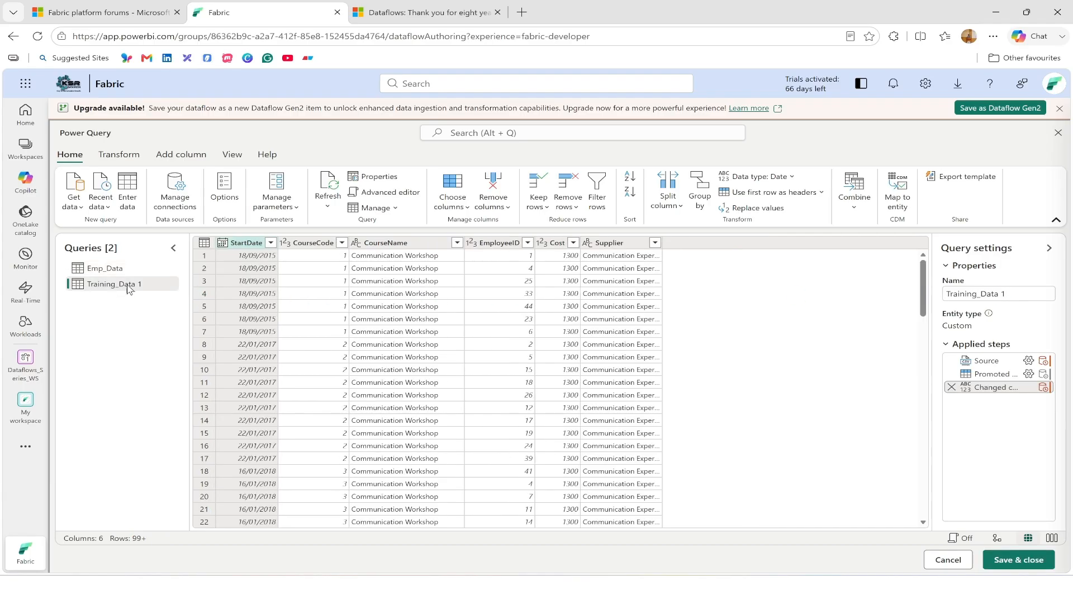
click(1031, 292)
key(BackSpace)
key(BackSpace)
key(BackSpace)
text(a)
key(Return)
Step: Examine the columns of the Emp_Data query and of the Training_Data query
click(105, 269)
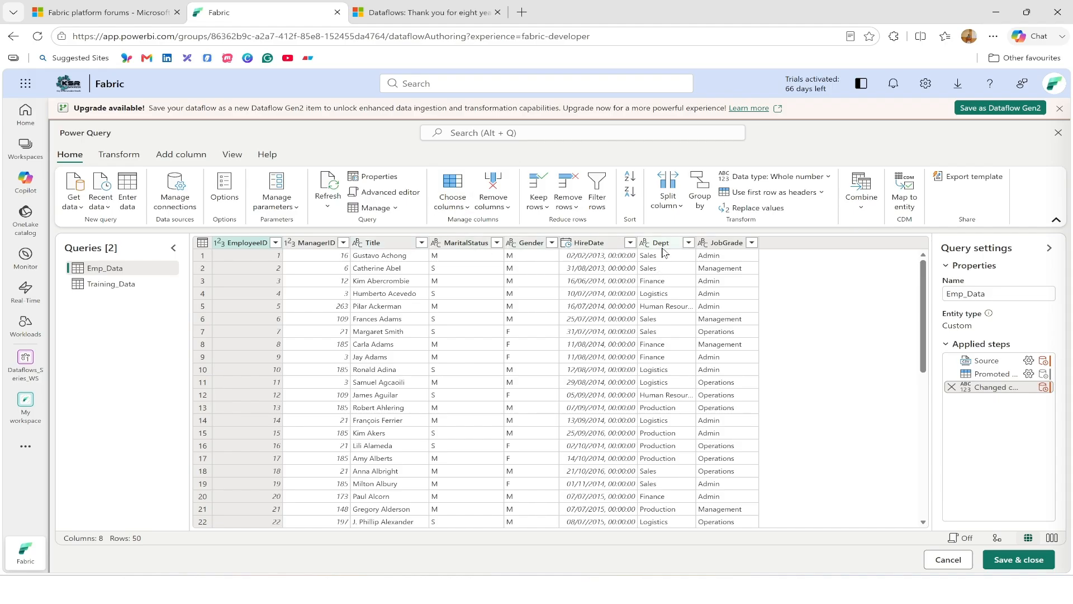
click(133, 285)
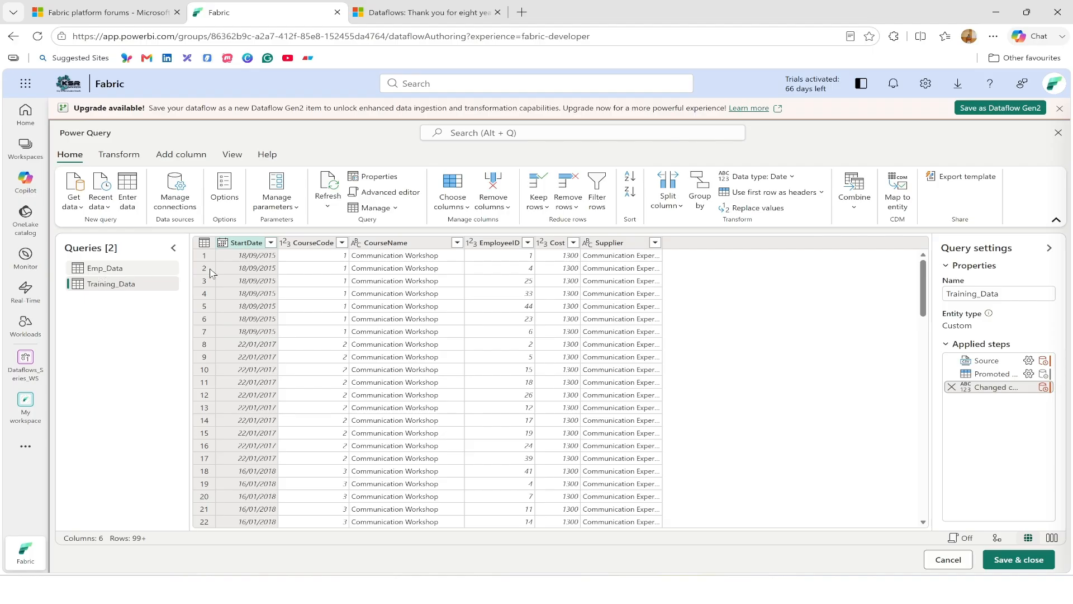
Step: Review the column data types of Emp_Data and Training_Data in schema view and the queries in diagram view, then return to data view
click(118, 268)
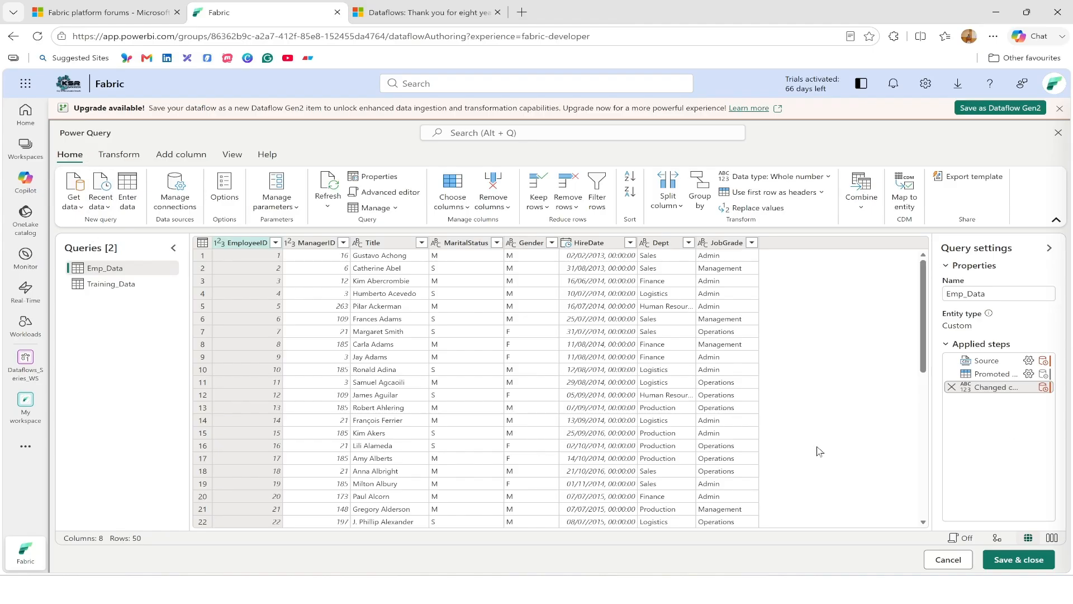
click(1052, 538)
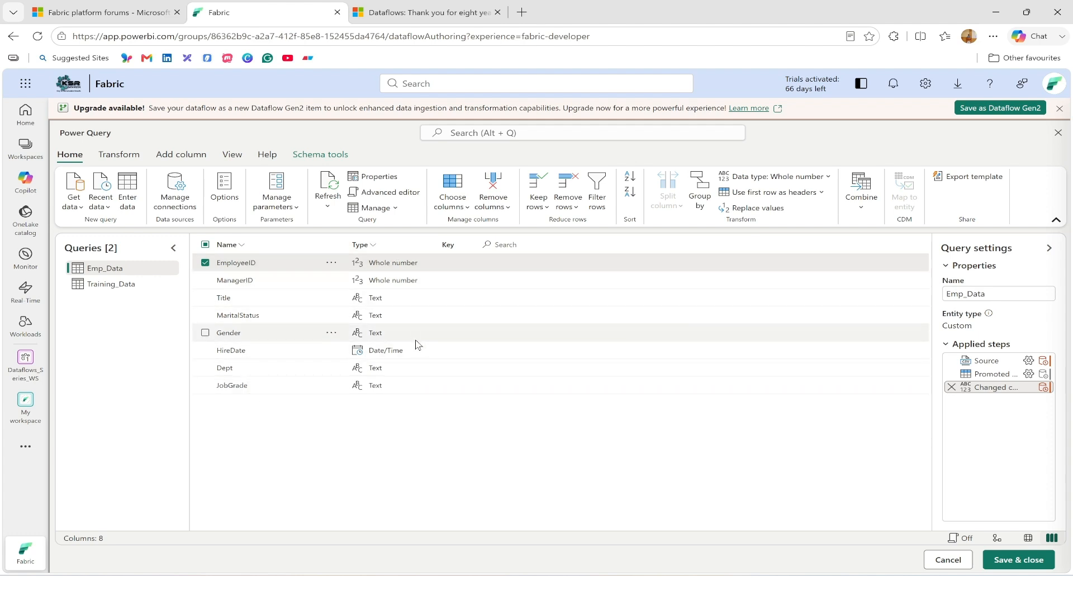
click(128, 288)
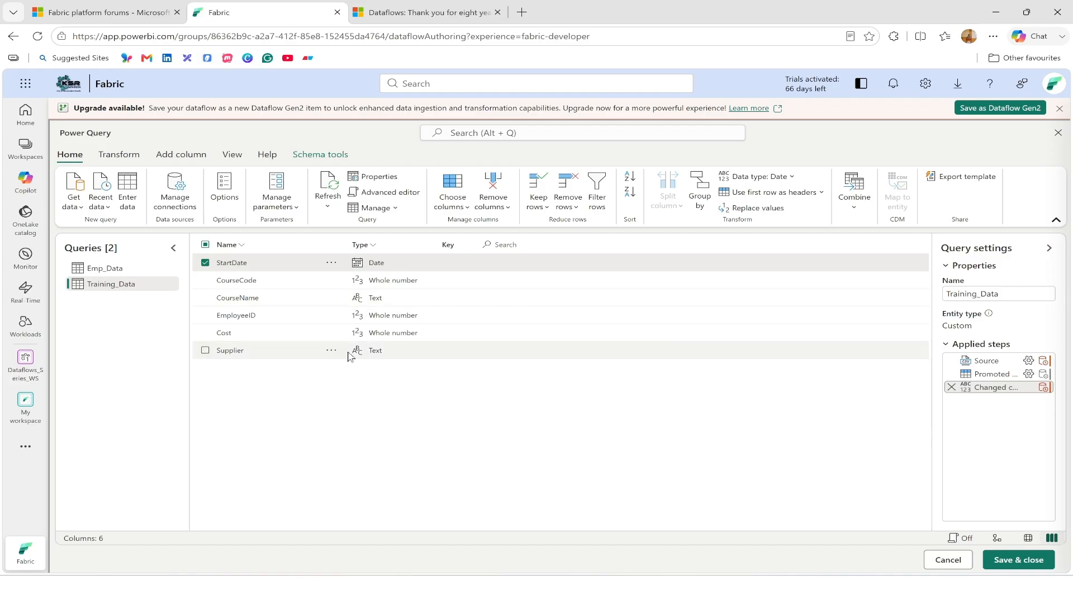
click(128, 272)
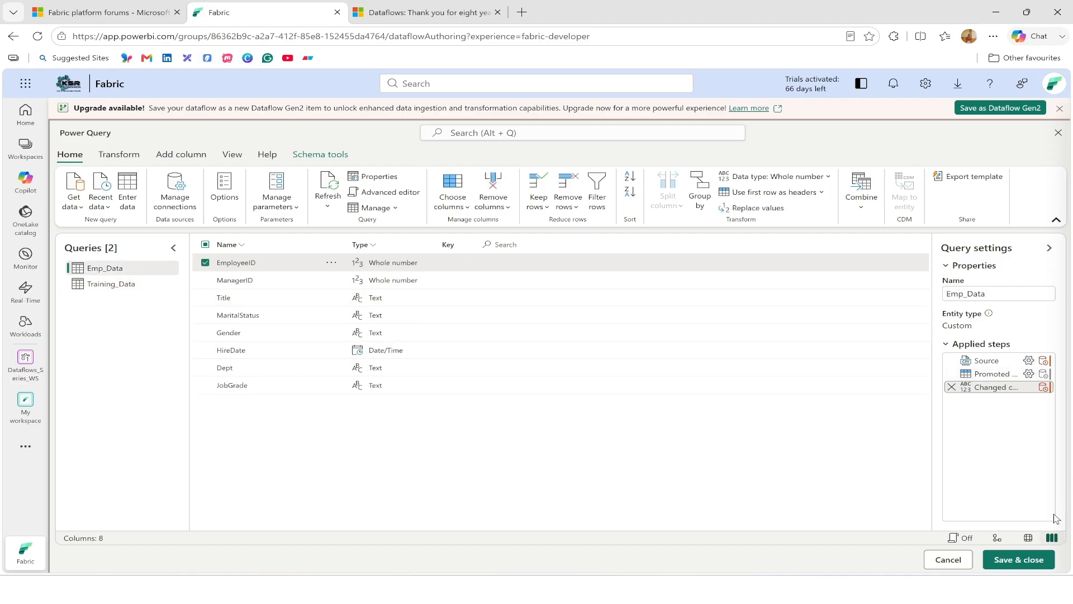
click(1028, 538)
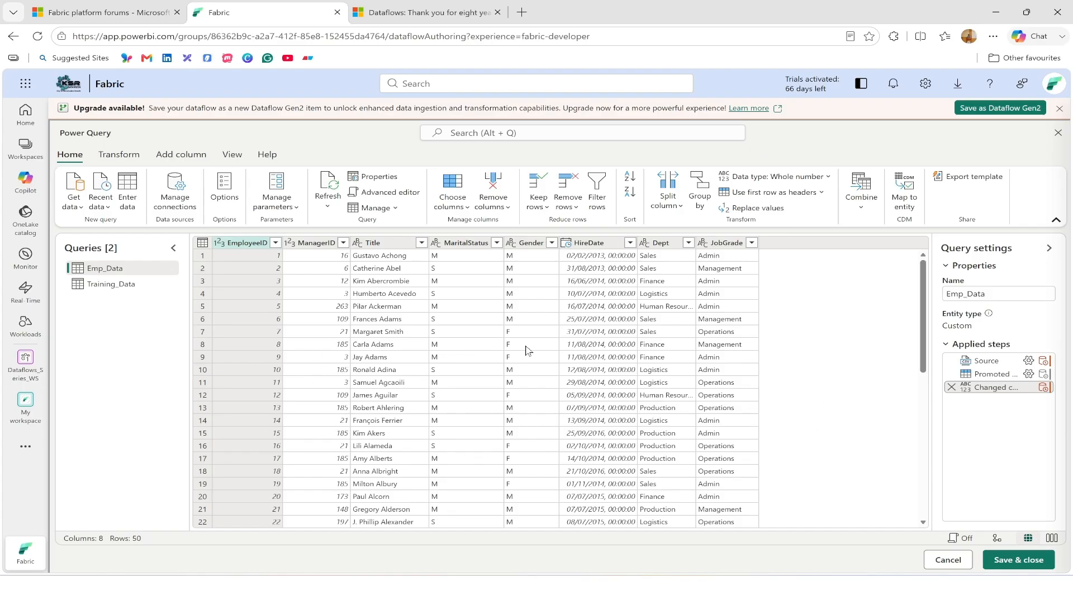
click(997, 540)
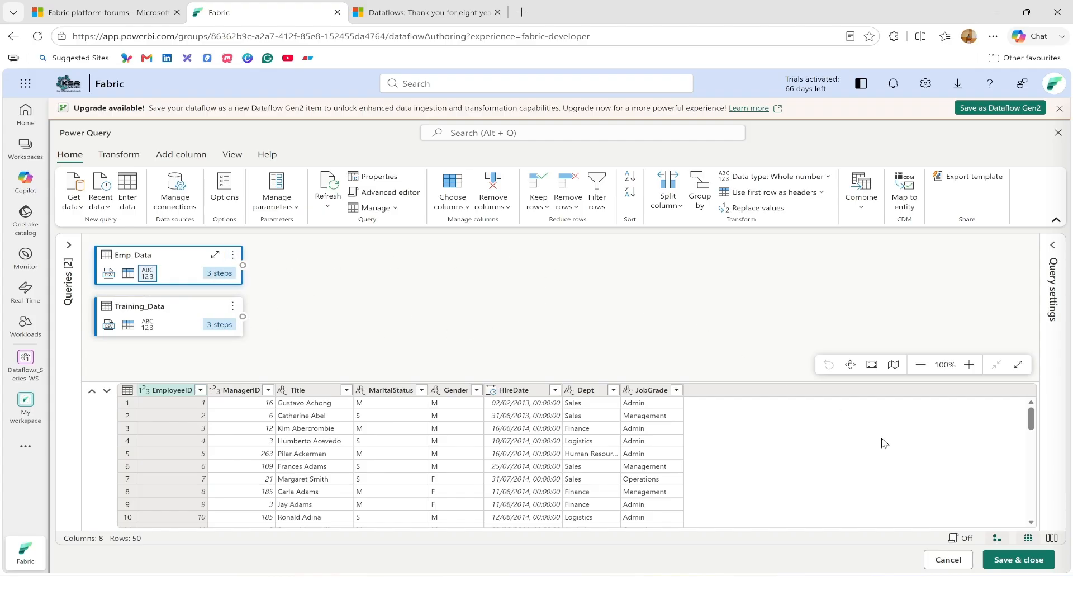
click(1029, 541)
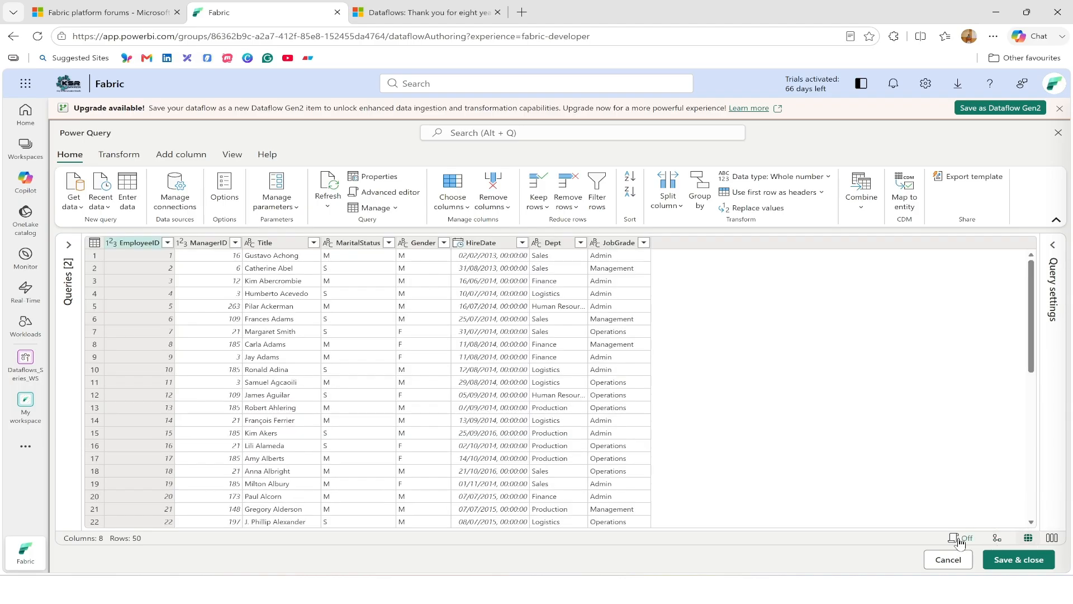
Step: Display the full query script of Emp_Data for review and switch the script display to Step script
click(959, 540)
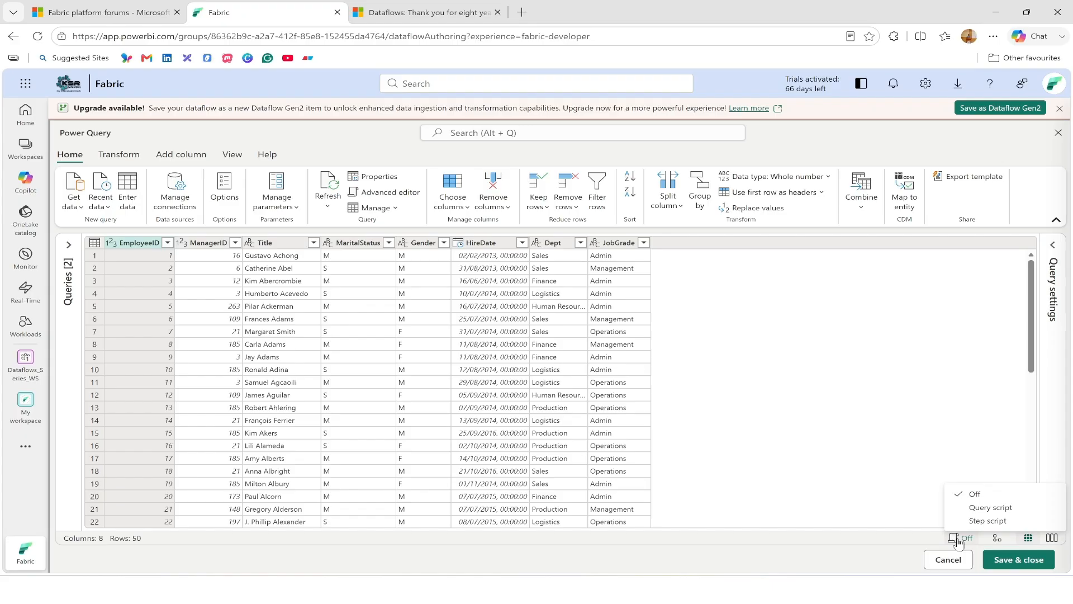
click(984, 508)
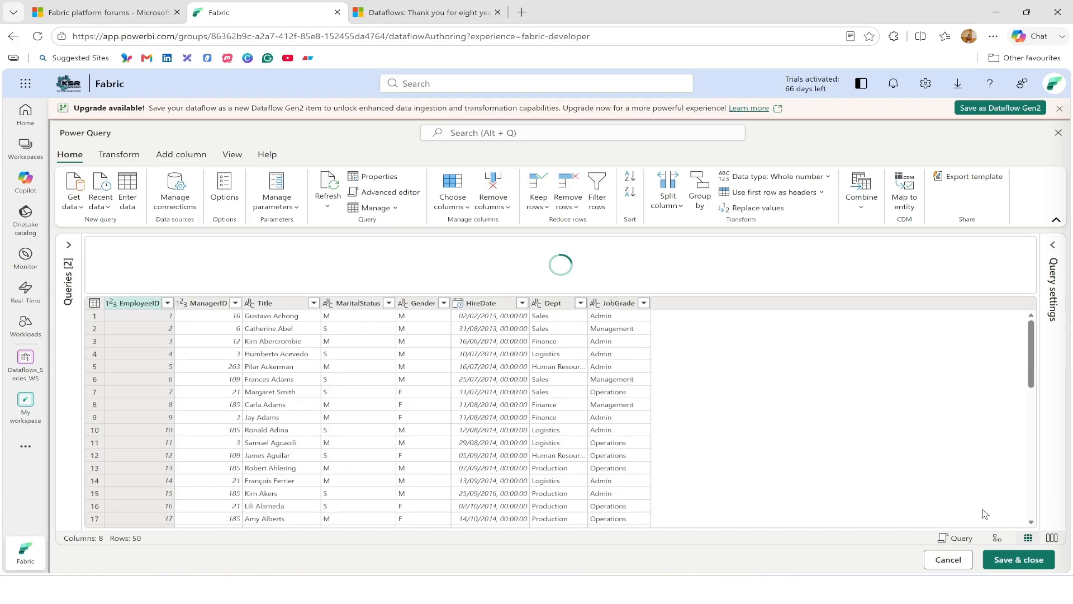
click(741, 281)
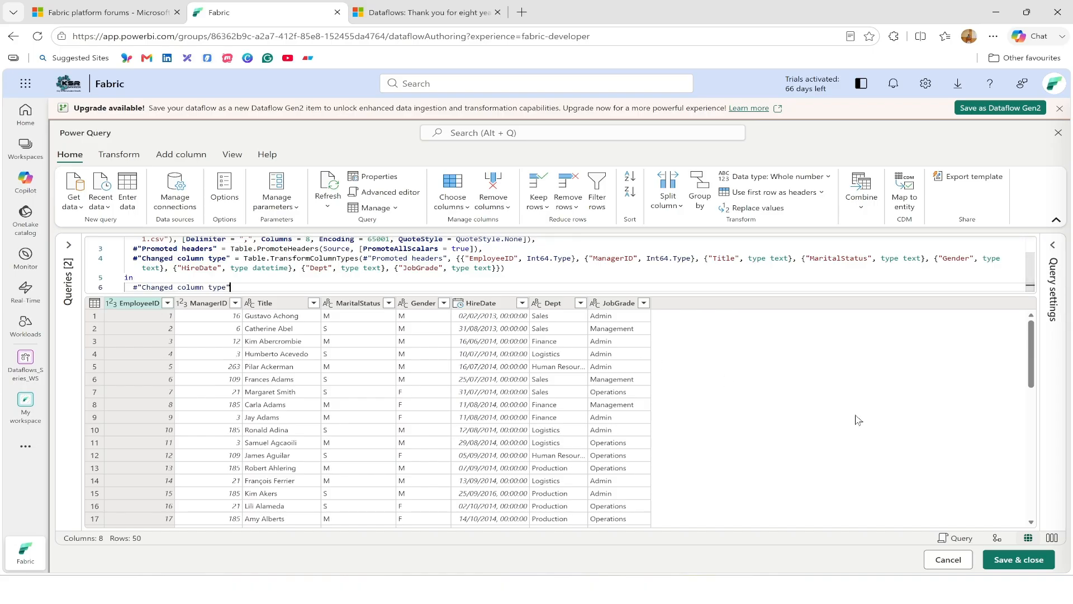
click(963, 540)
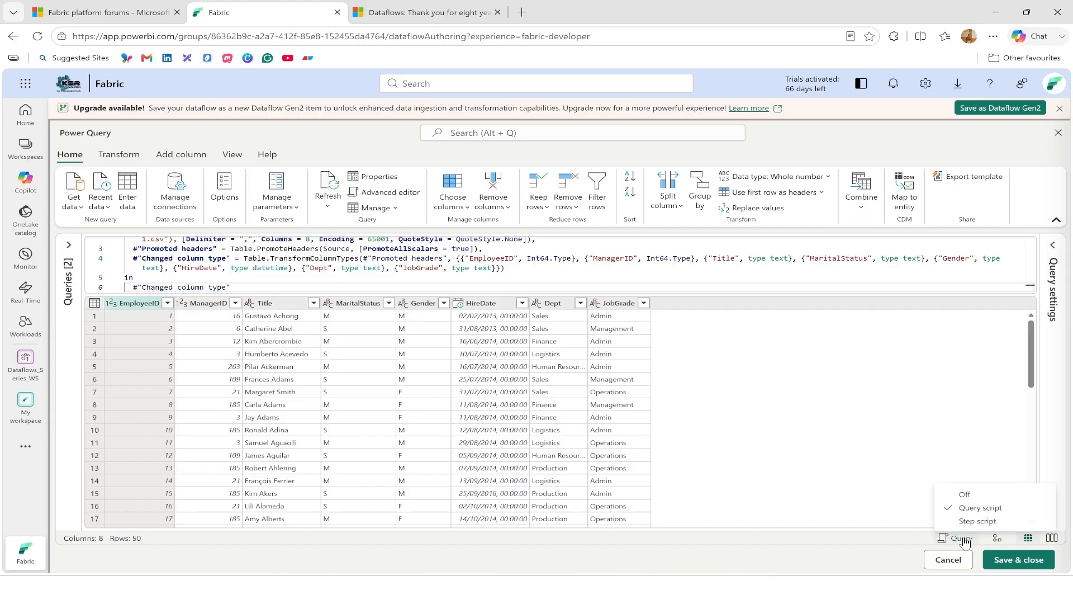
click(981, 524)
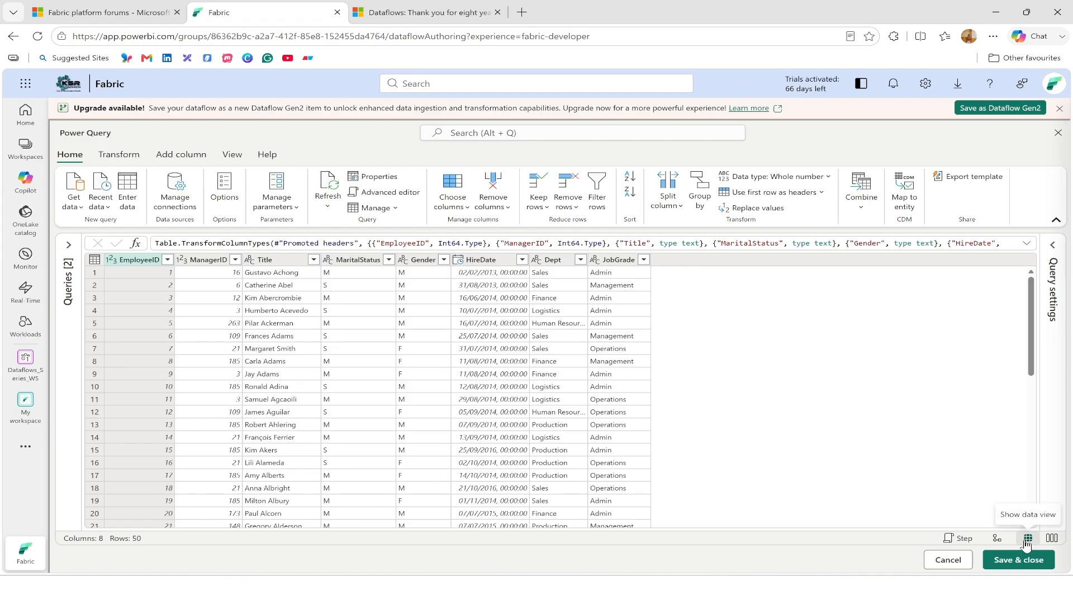
Step: Start a merge as a new query with Emp_Data as the left table and Training_Data as the right table
click(68, 245)
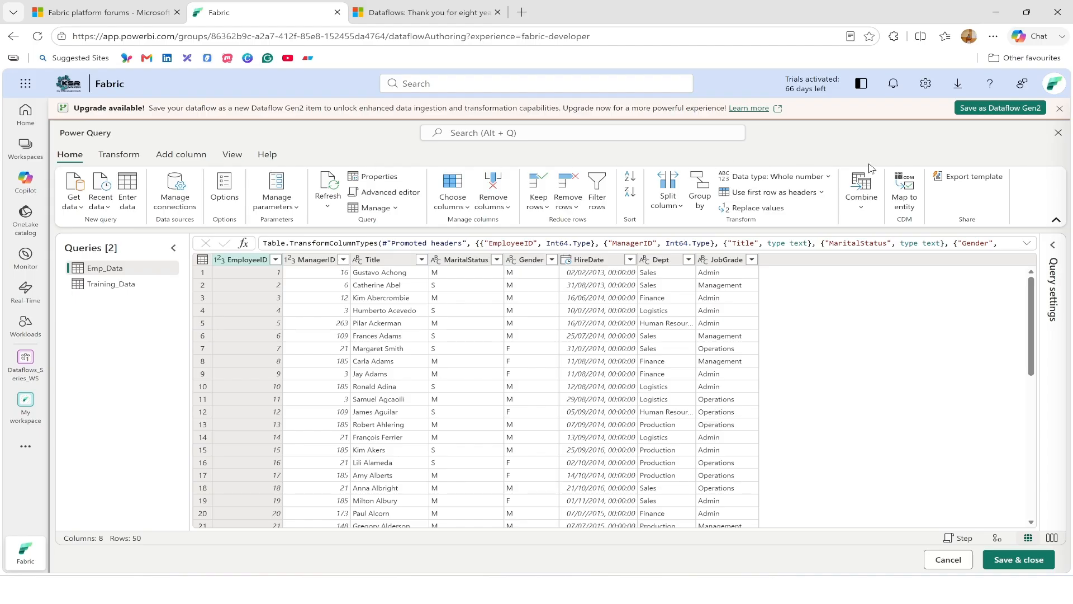
click(866, 212)
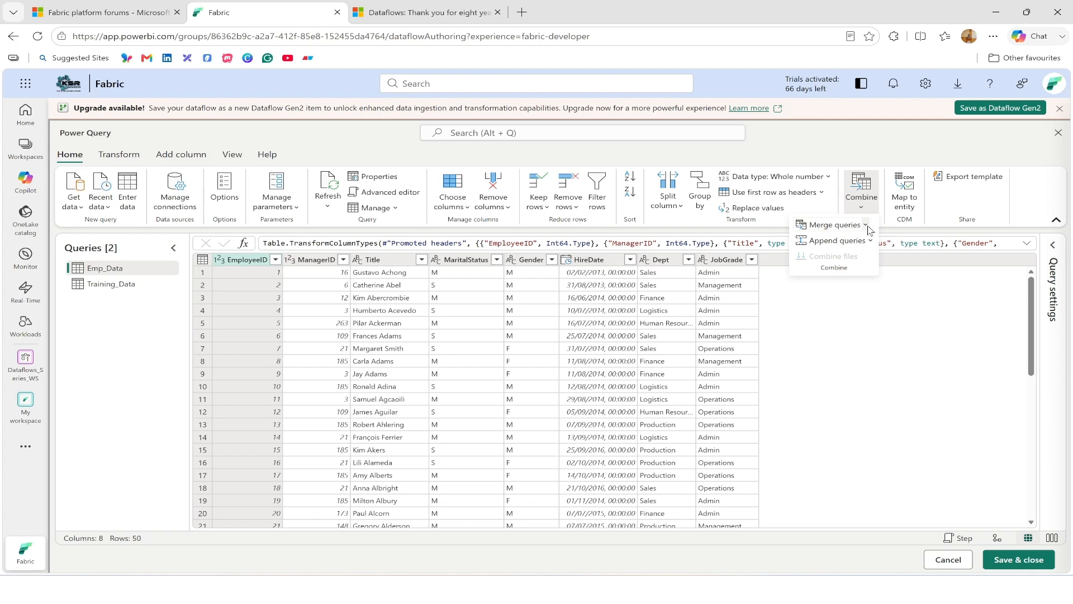
click(866, 225)
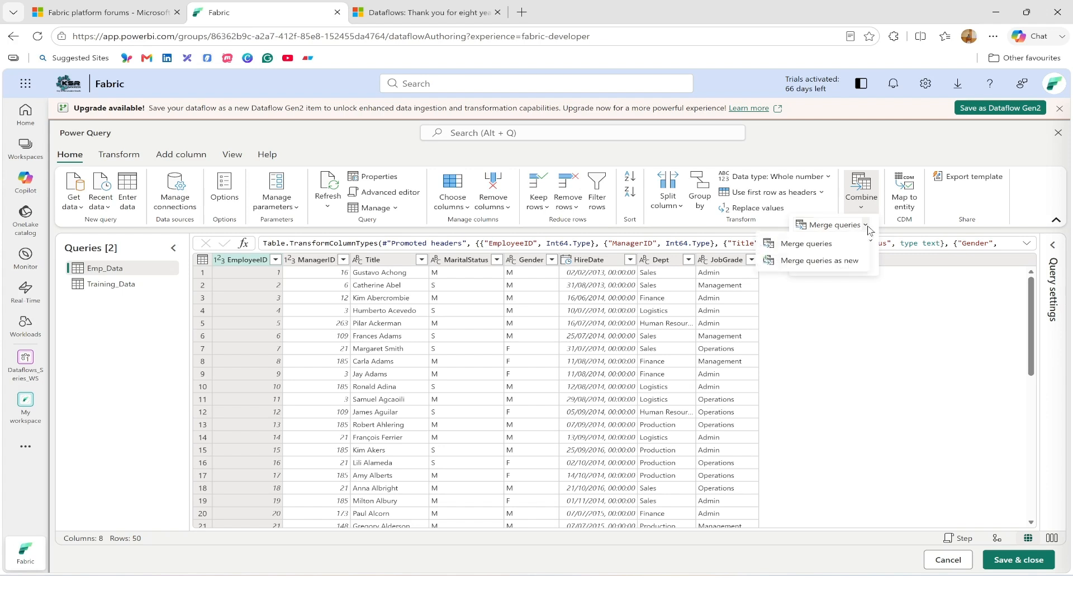
click(833, 260)
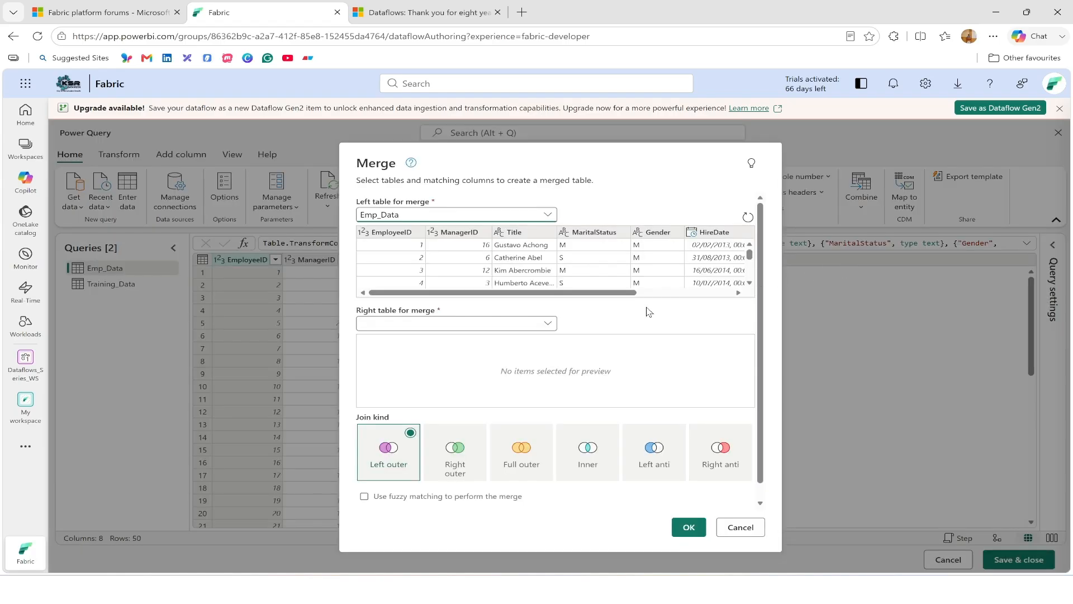
click(440, 323)
click(408, 355)
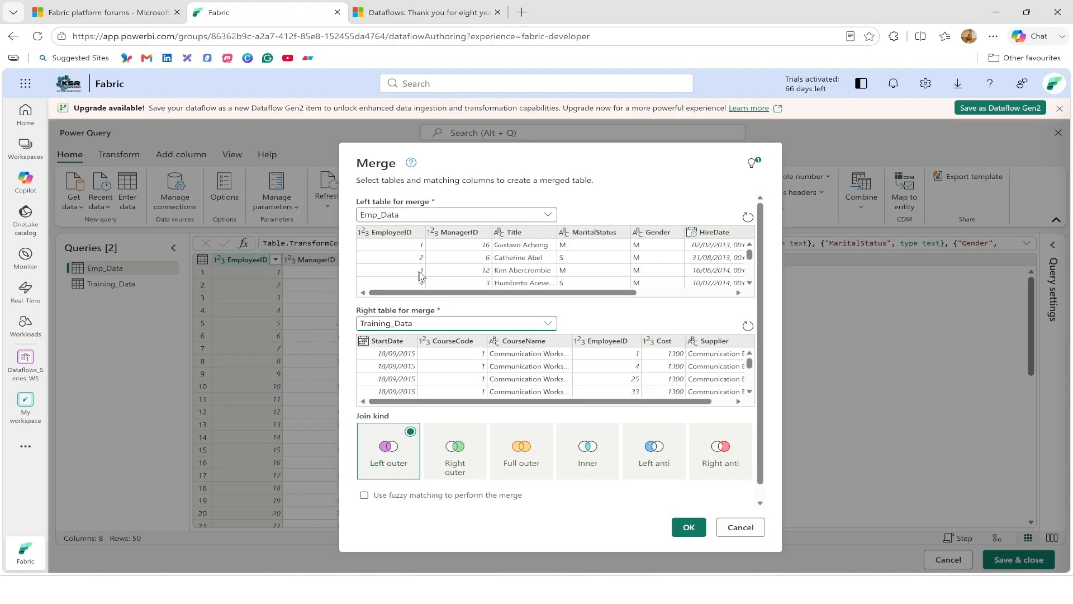
Step: Match the two tables on EmployeeID and create the merged query with an Inner join
click(397, 240)
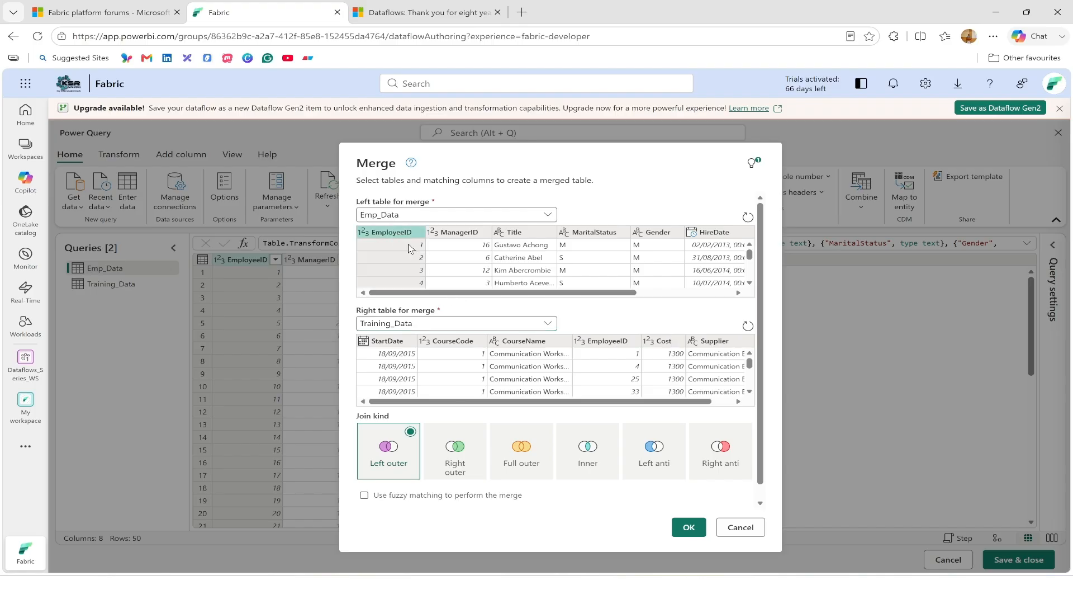
click(614, 344)
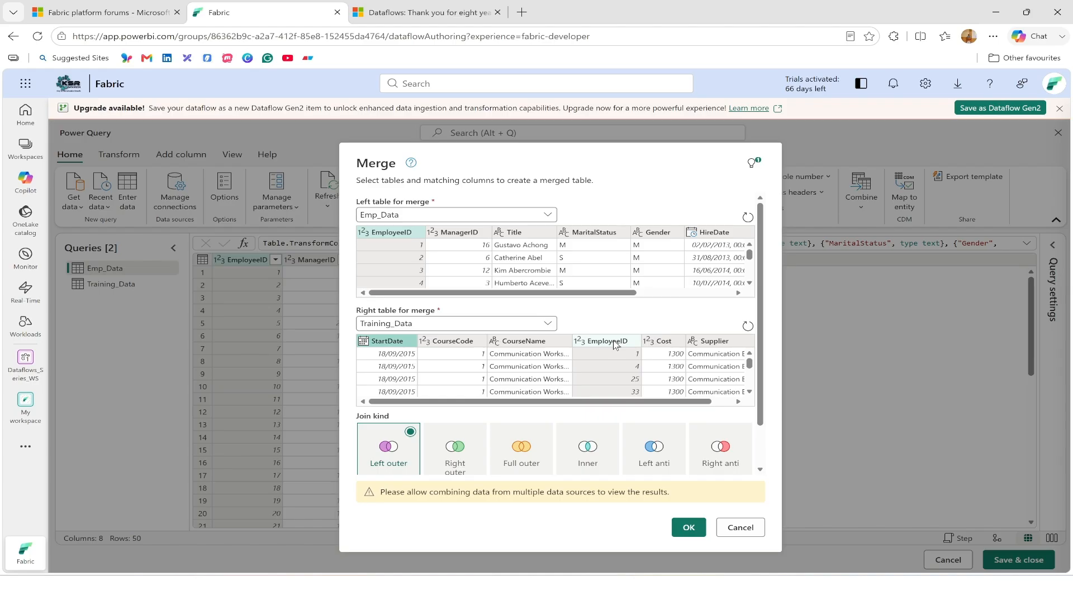
scroll(724, 414, down, 1)
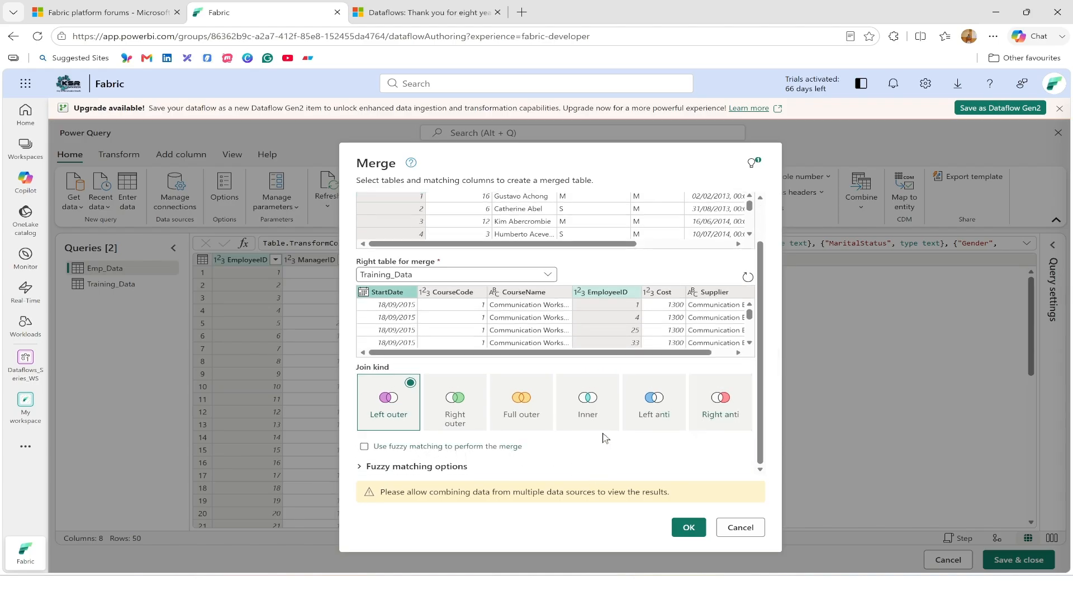
click(609, 385)
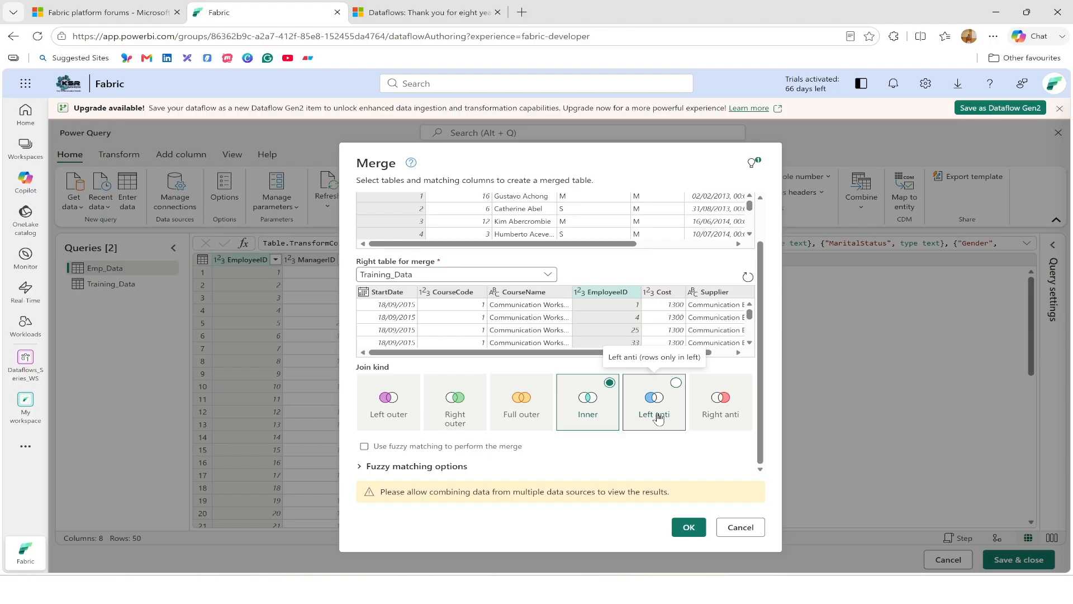
scroll(693, 422, up, 1)
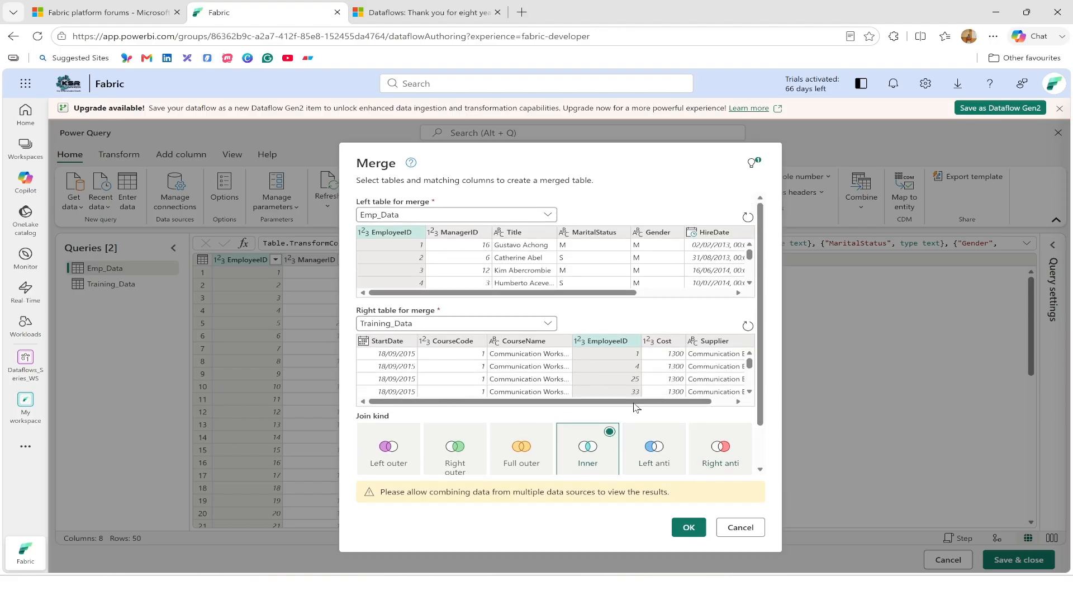
click(679, 528)
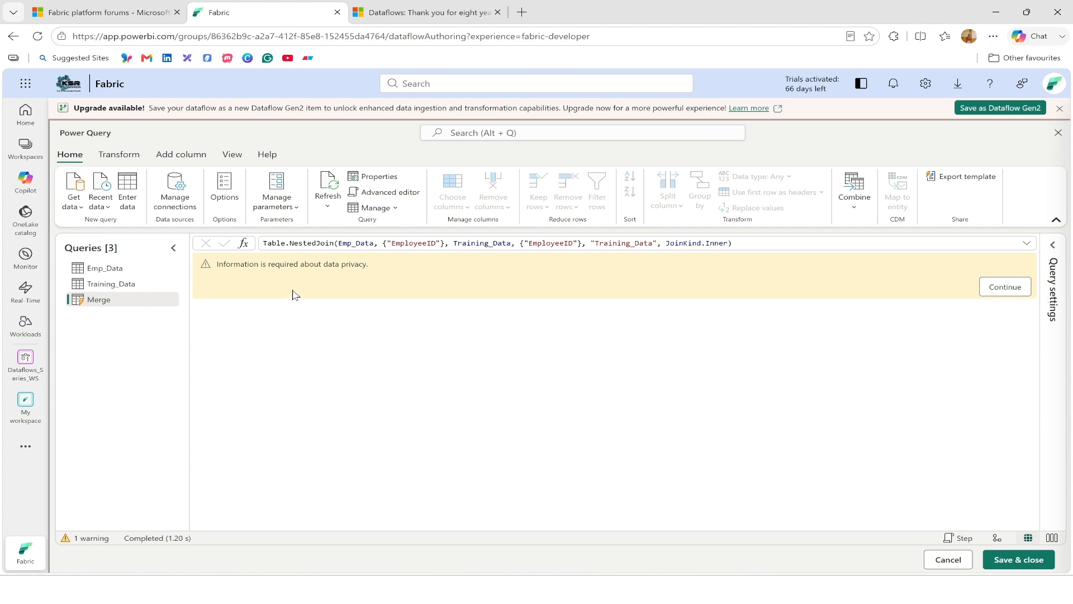
Step: Resolve the merged query's data privacy requirement by ignoring Privacy Levels checks for this document and saving
click(1014, 290)
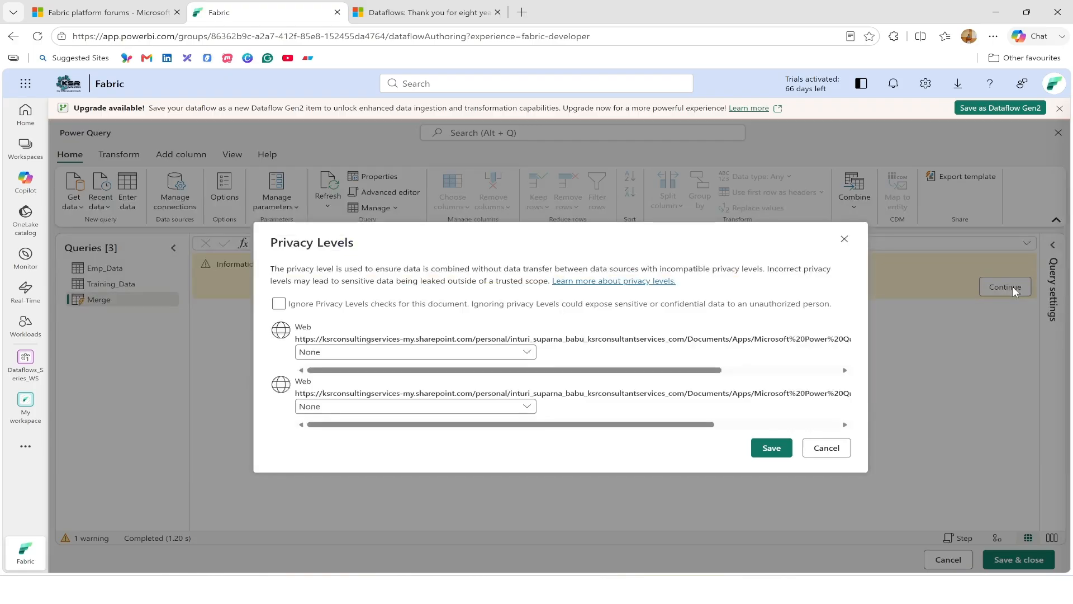
click(279, 304)
click(771, 447)
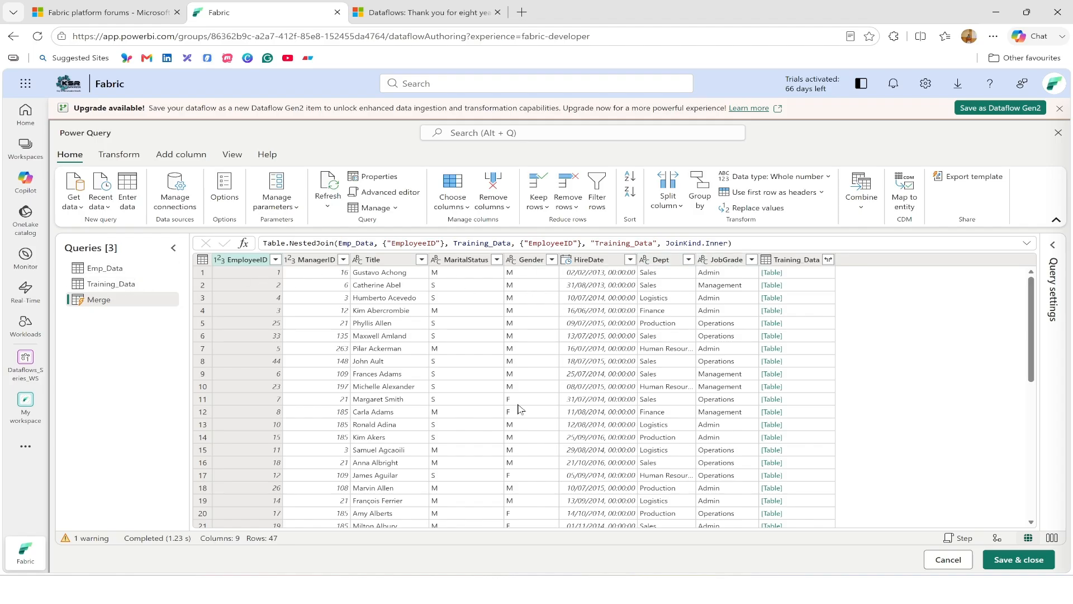
Step: Show the query settings and expand the merged Training_Data column with all fields except EmployeeID, without the original column name as prefix
click(1053, 245)
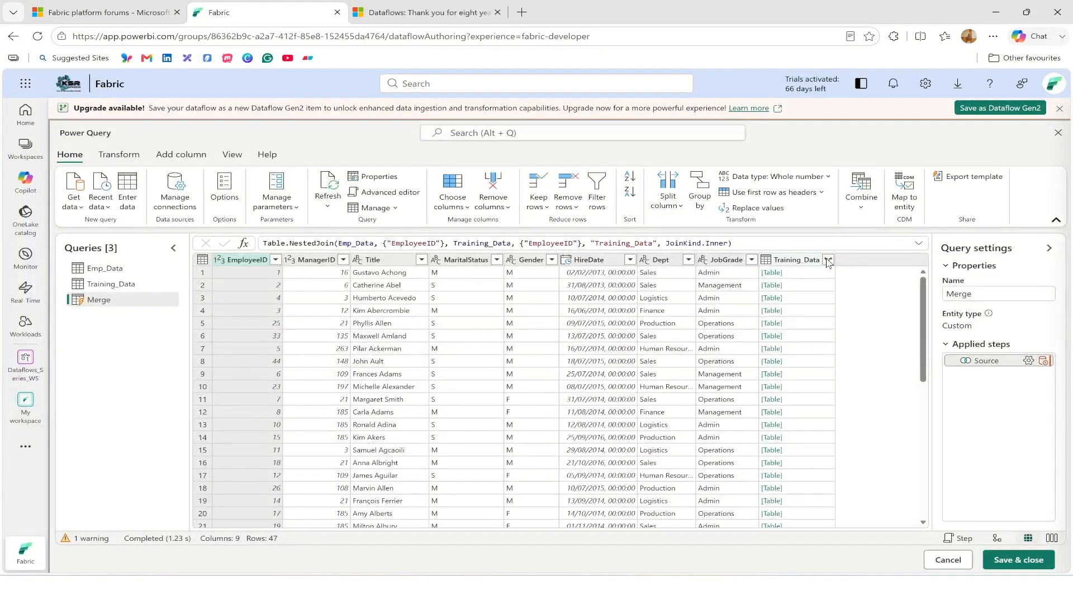
click(828, 260)
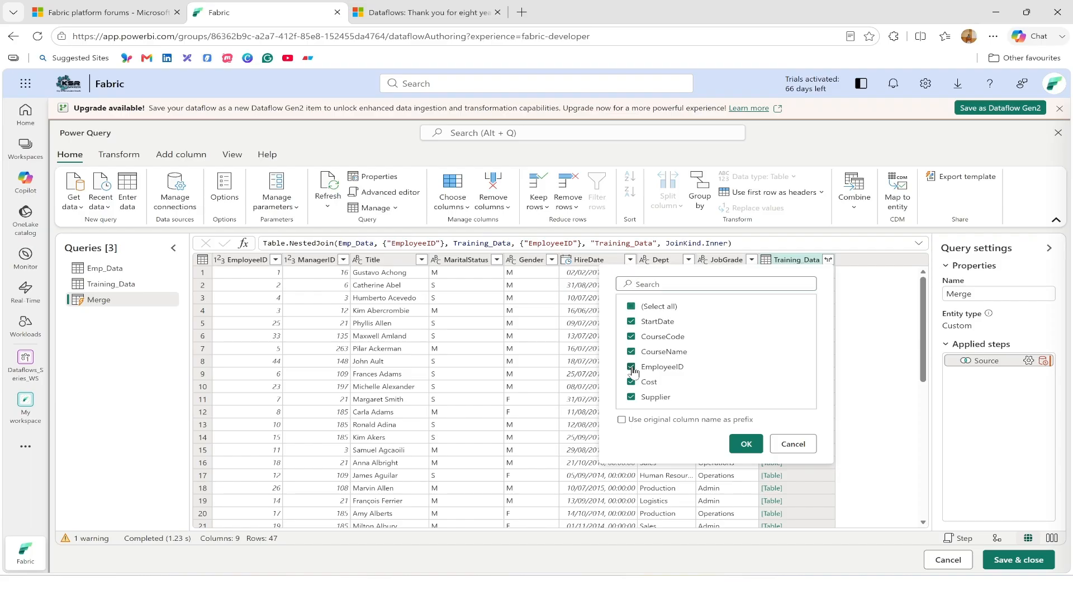
click(632, 368)
click(747, 445)
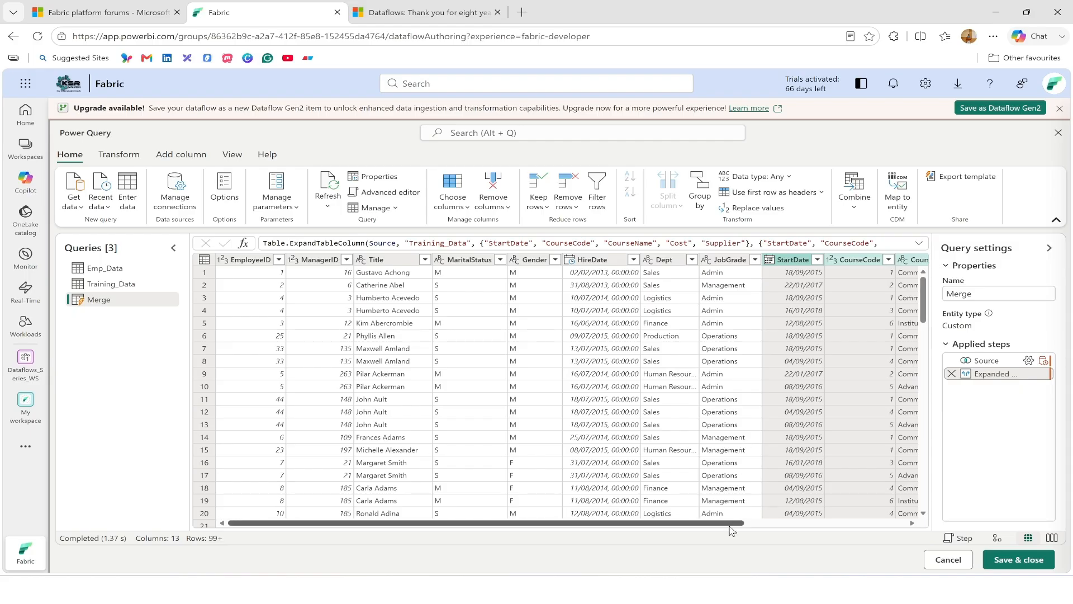
drag(730, 526, 802, 531)
Step: Rename the merged query to Emp_Training_Data and change its HireDate column to the Date type
click(978, 293)
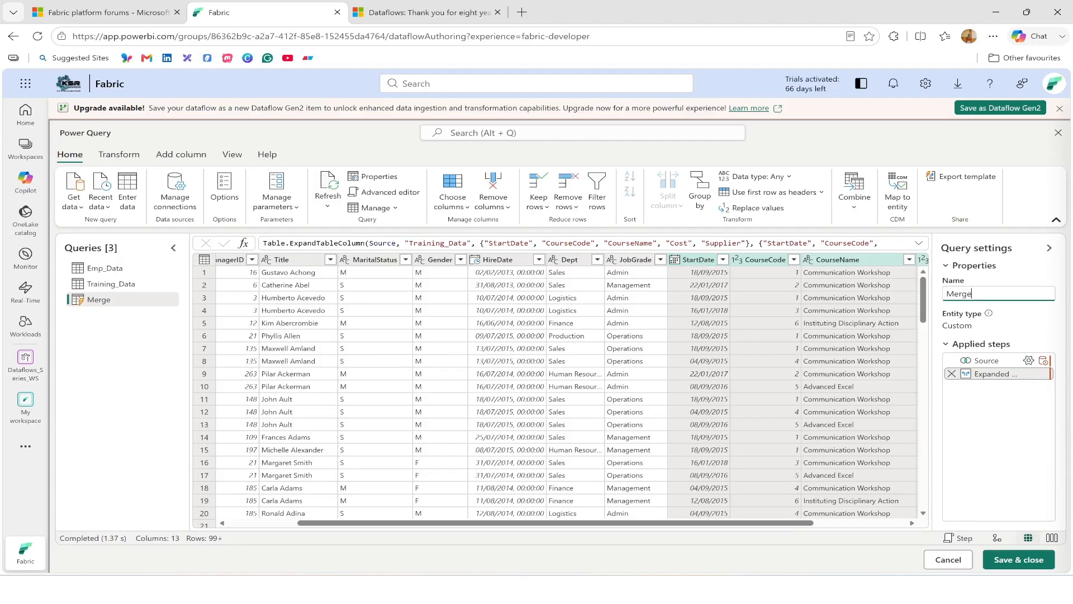
double_click(978, 293)
text(Emp_Training_Data)
key(Return)
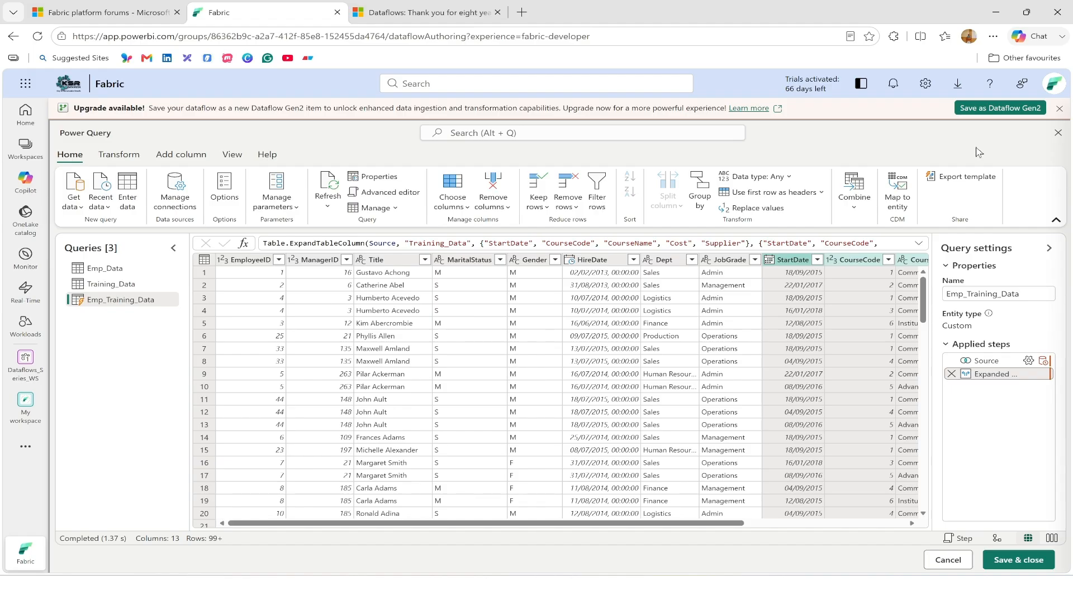
click(571, 261)
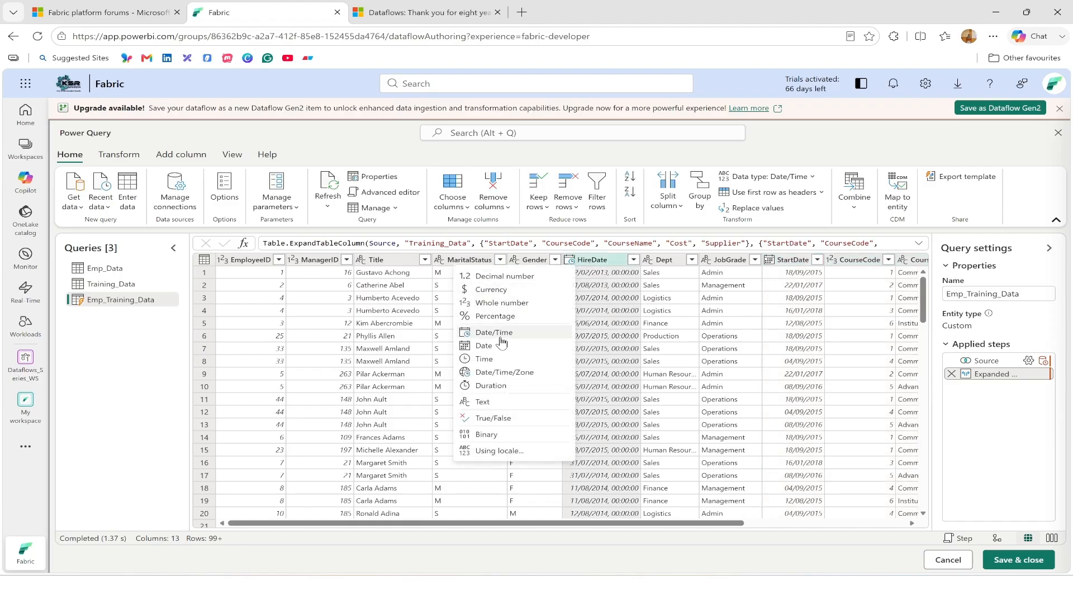
click(482, 346)
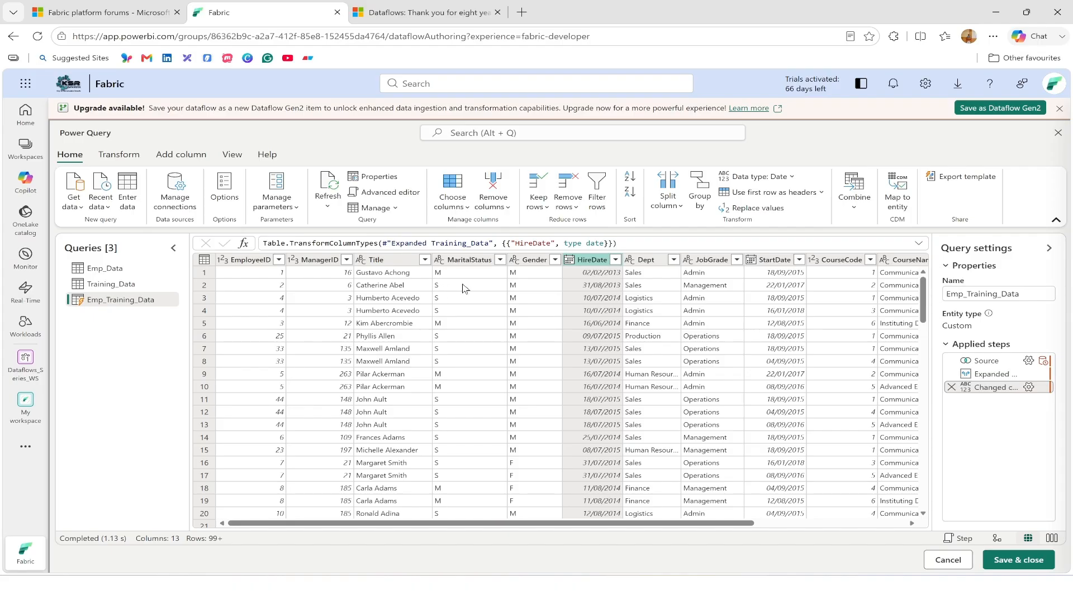
Step: Replace the value M with Married in the MaritalStatus column of Emp_Training_Data
right_click(457, 261)
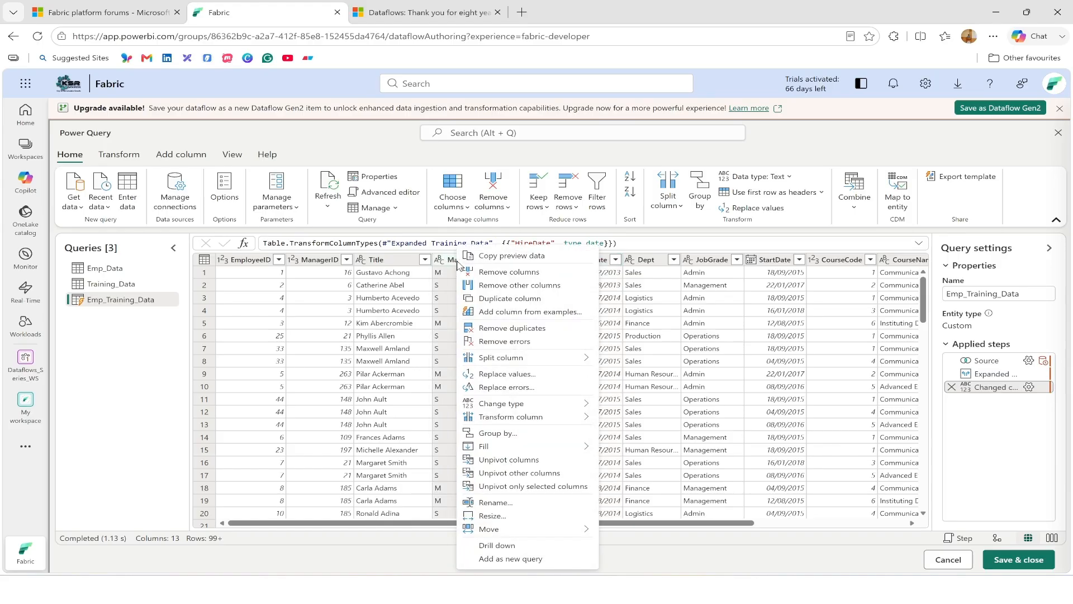
click(527, 375)
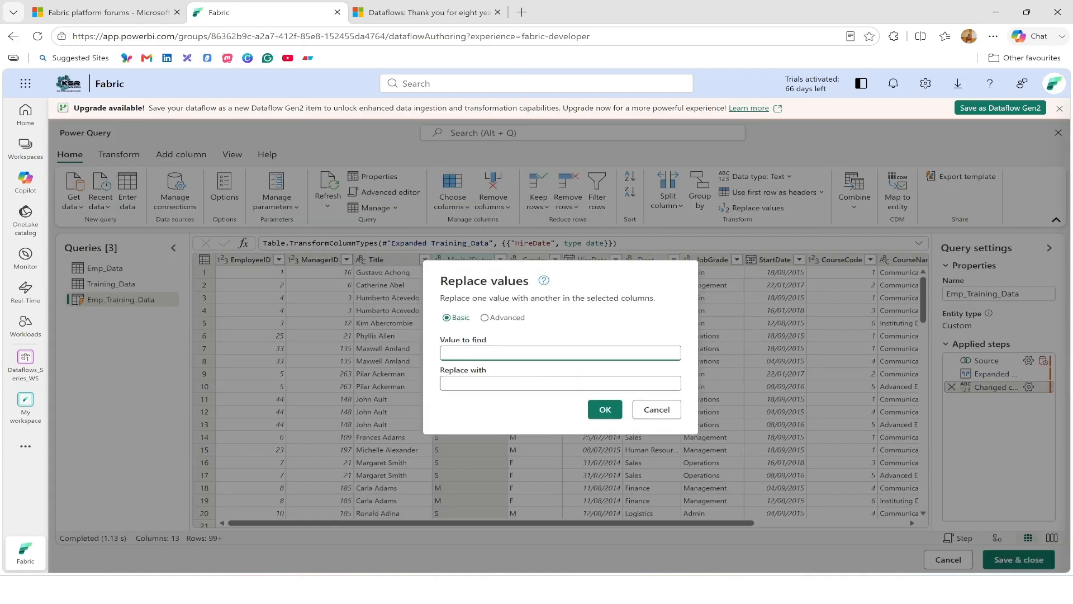
click(526, 383)
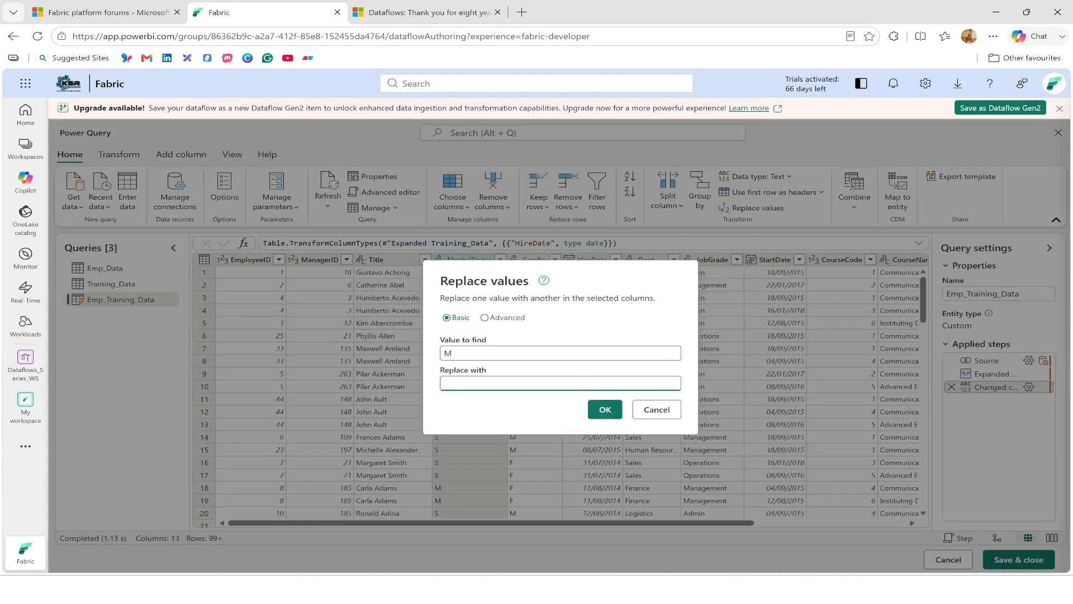
text(Married)
click(608, 408)
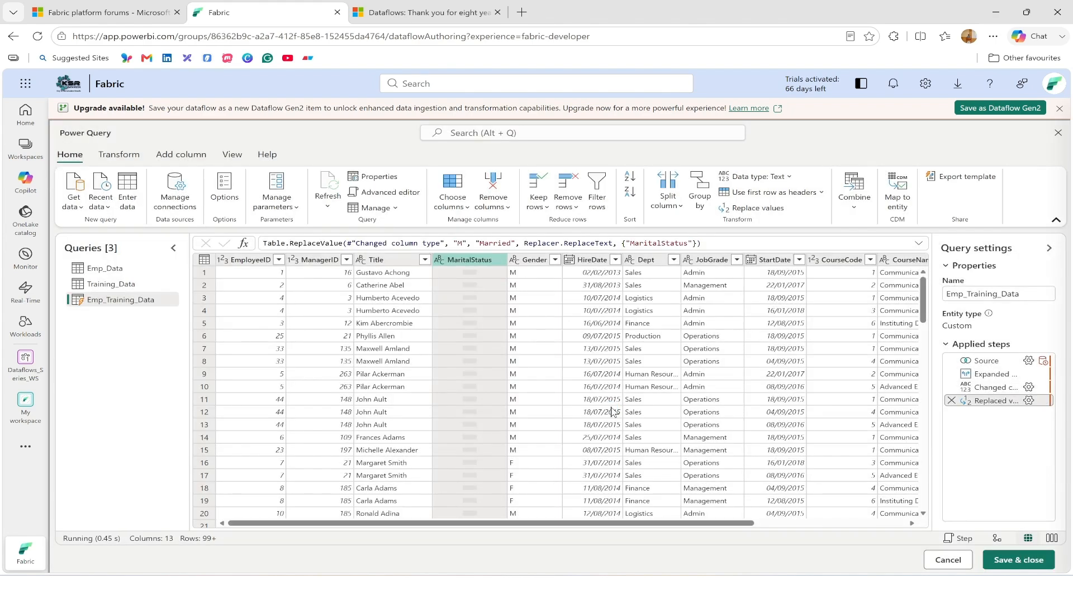
Step: Replace the value S with Single in the MaritalStatus column
right_click(454, 261)
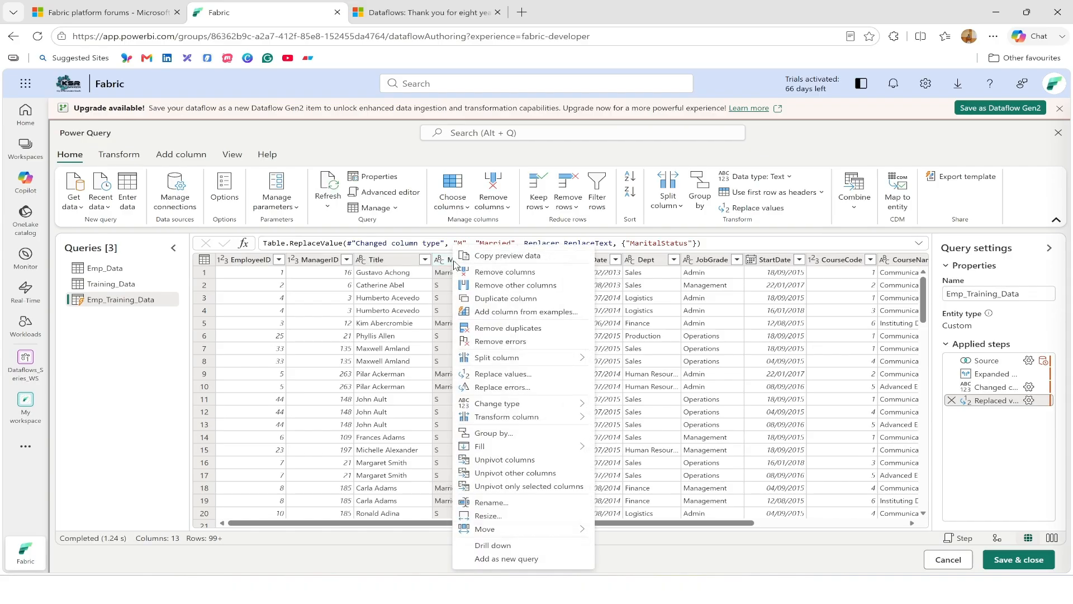
click(517, 375)
text(S)
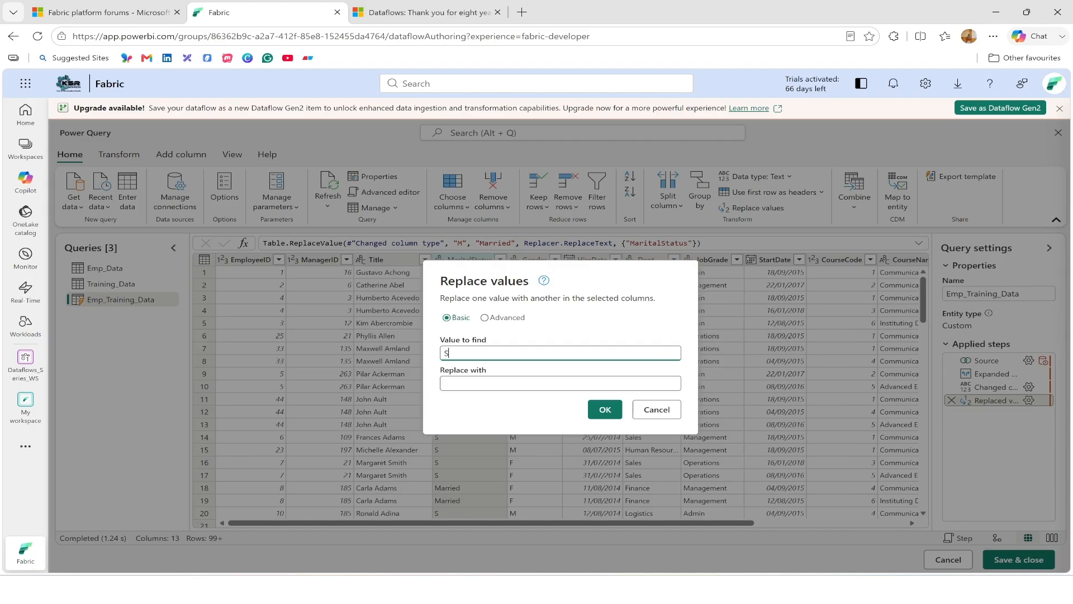
key(Tab)
text(Si)
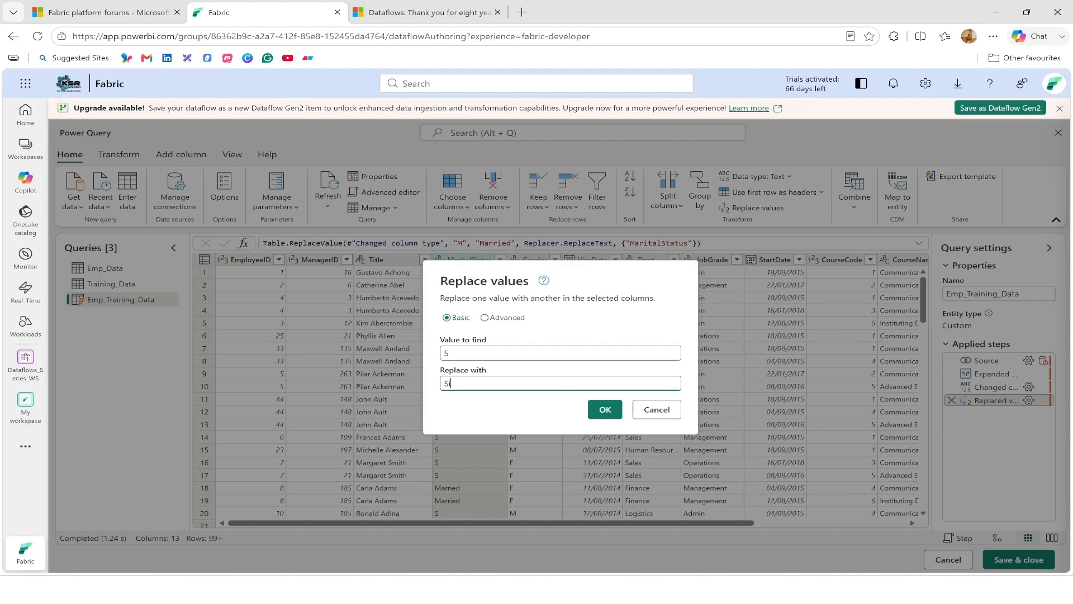
text(ngle)
click(607, 408)
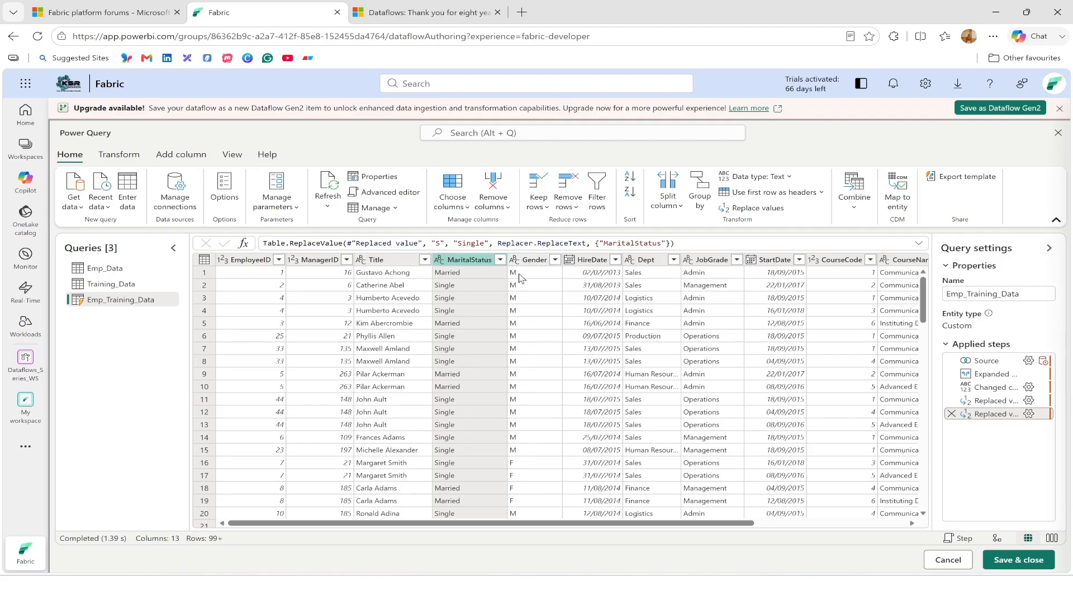
Step: Replace the value M with Male in the Gender column
right_click(534, 261)
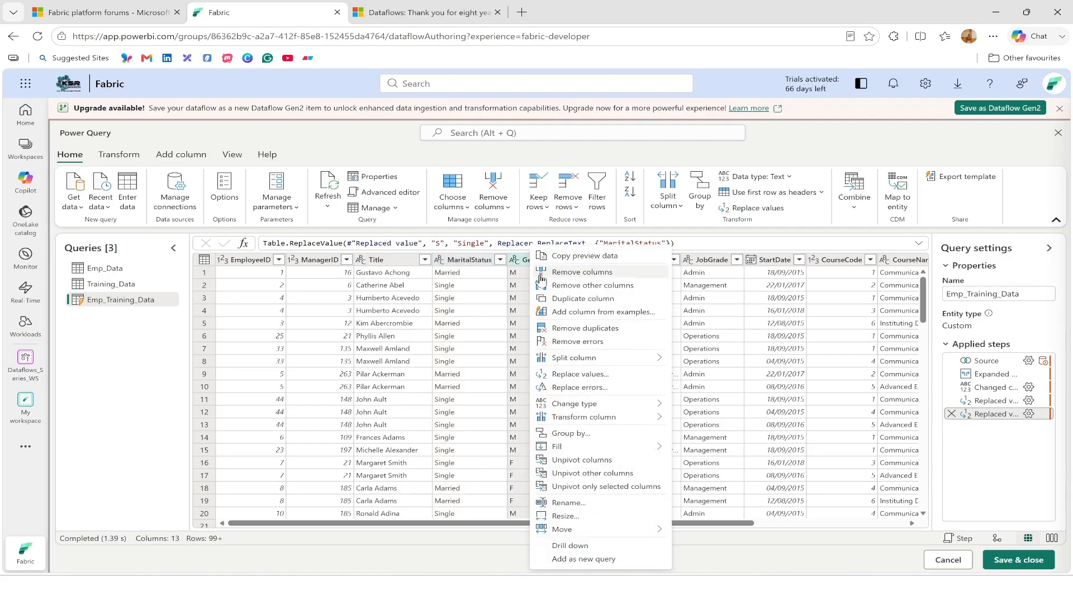
click(598, 374)
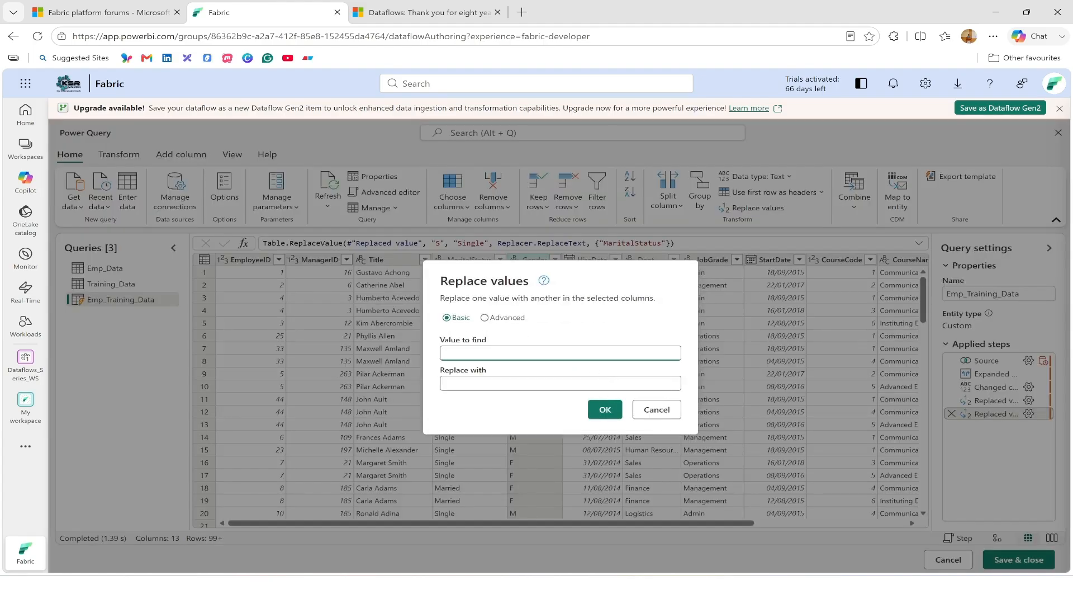
key(Tab)
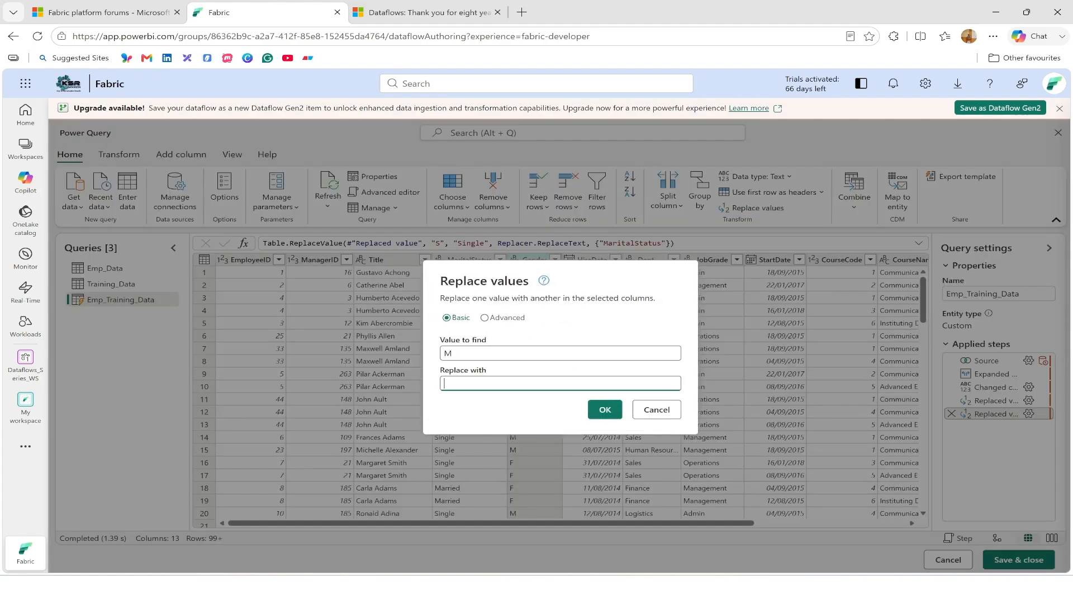
text(Male)
click(607, 409)
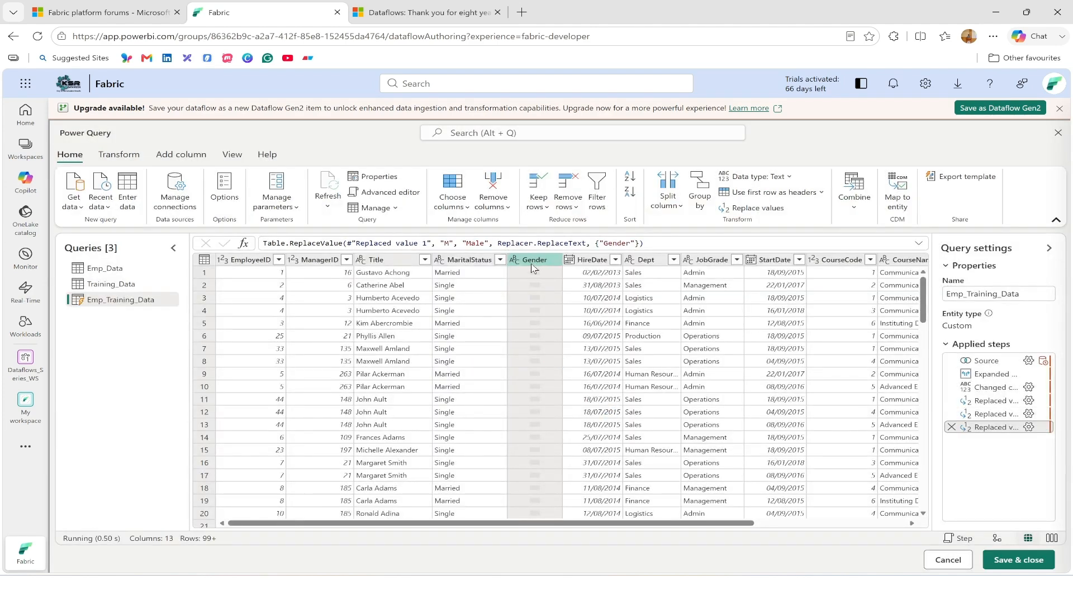
Step: Replace the value F with Female in the Gender column
right_click(530, 260)
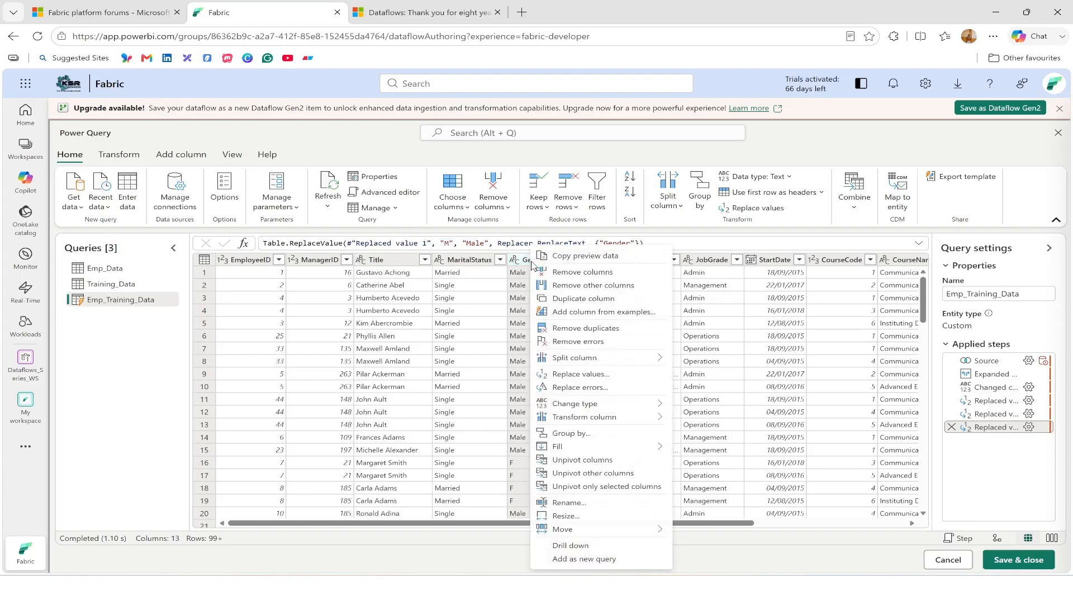
click(587, 373)
text(F)
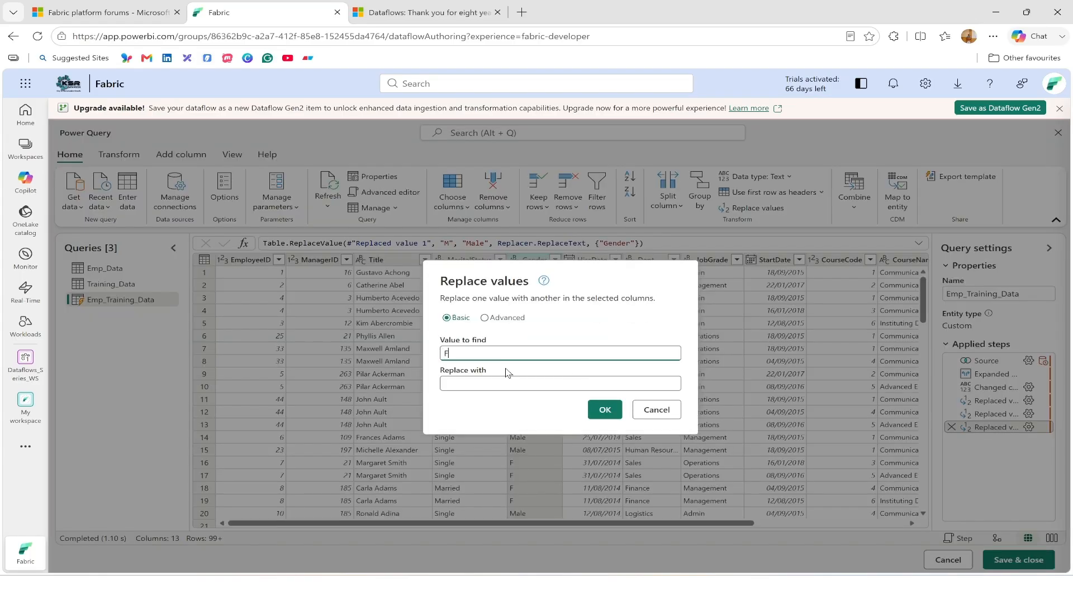
key(Tab)
text(F)
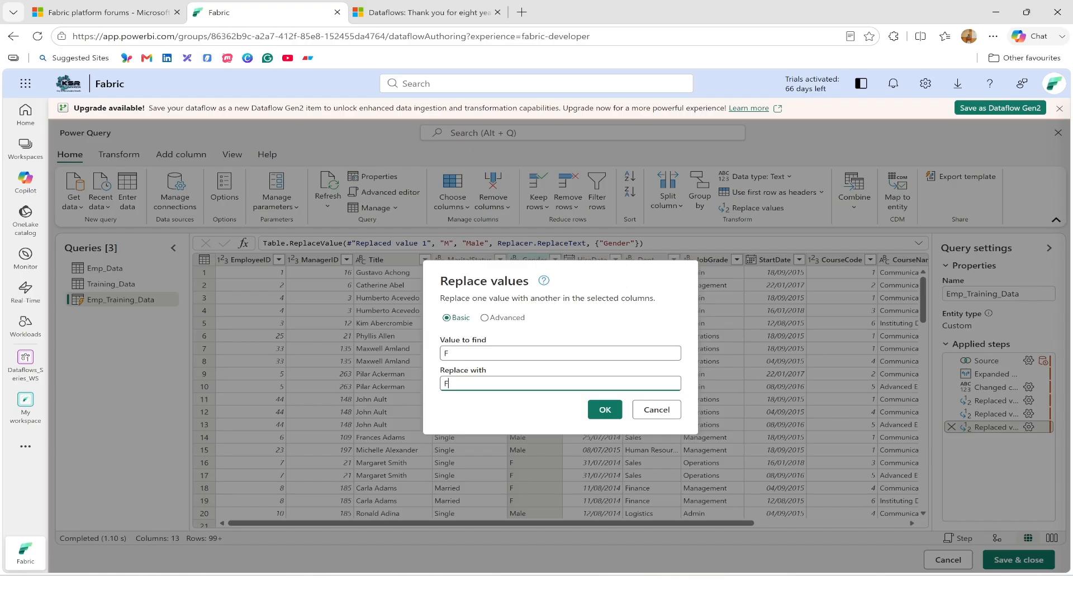
text(emale)
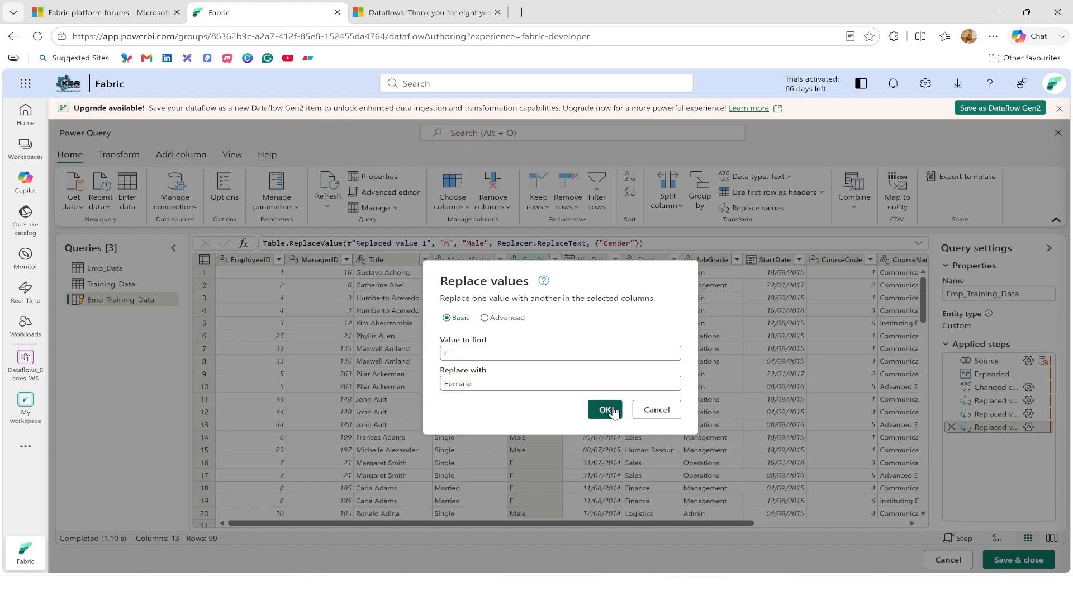
click(608, 407)
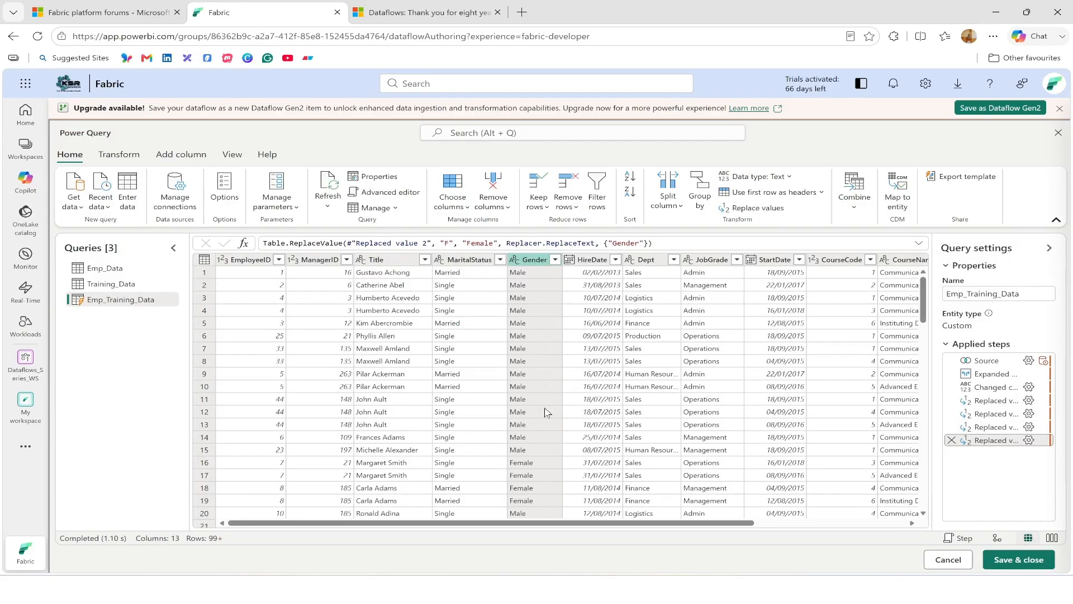
Step: Review all columns of the merged table and examine how the three queries connect in the diagram view, then return to the data view
drag(674, 524, 737, 529)
drag(790, 524, 600, 523)
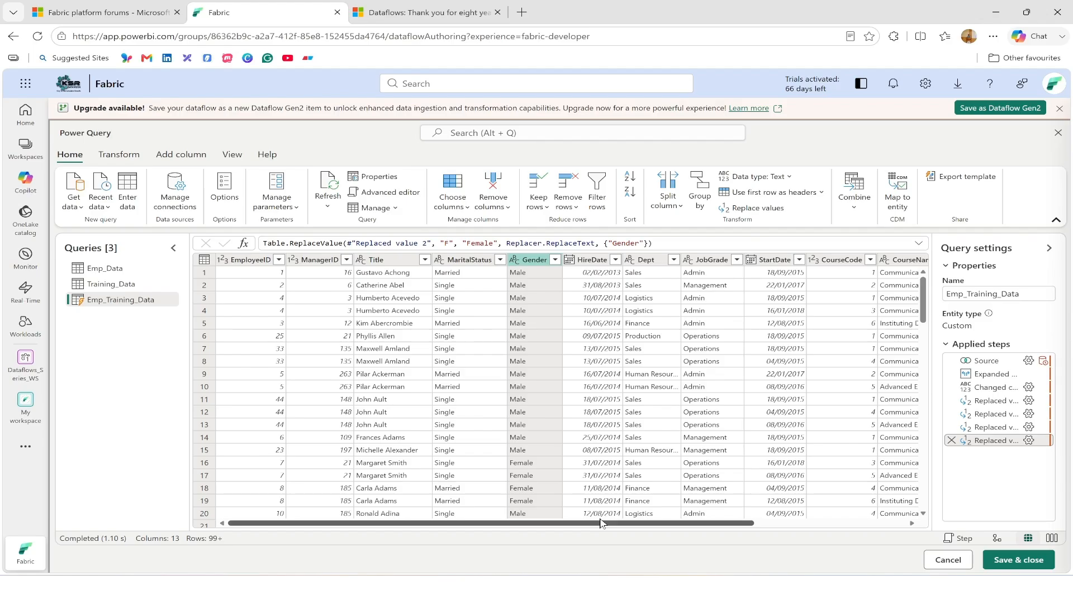
drag(601, 523, 857, 524)
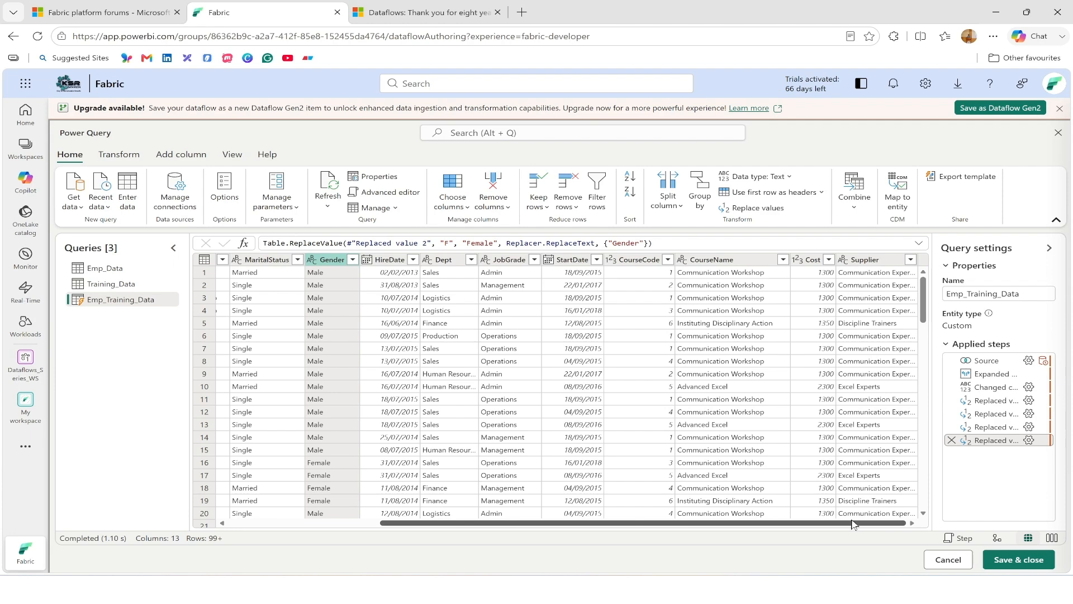
drag(857, 524, 597, 523)
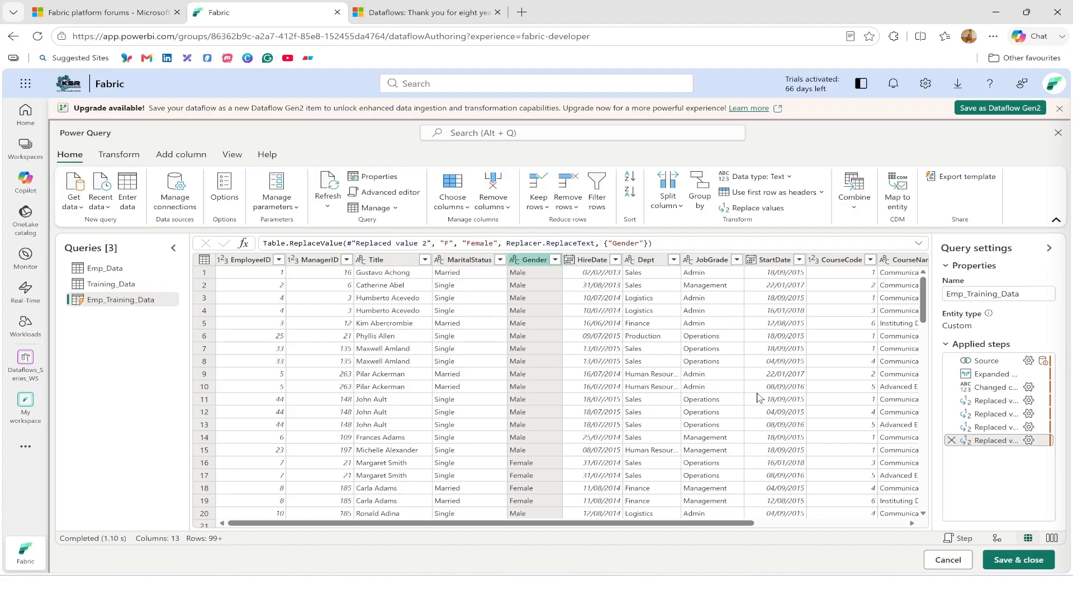
click(997, 540)
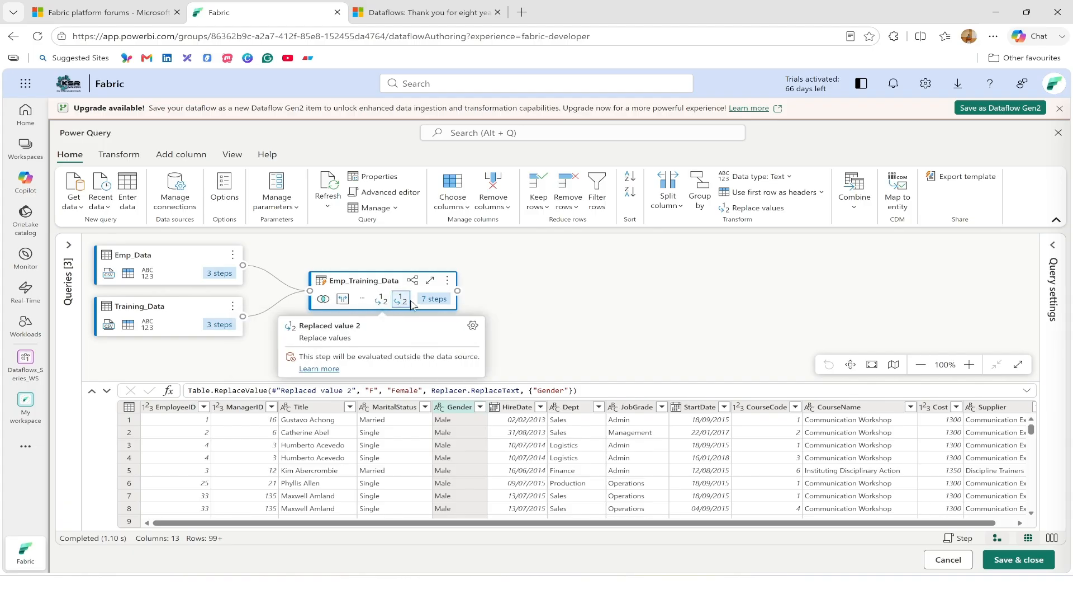
mouse_move(436, 305)
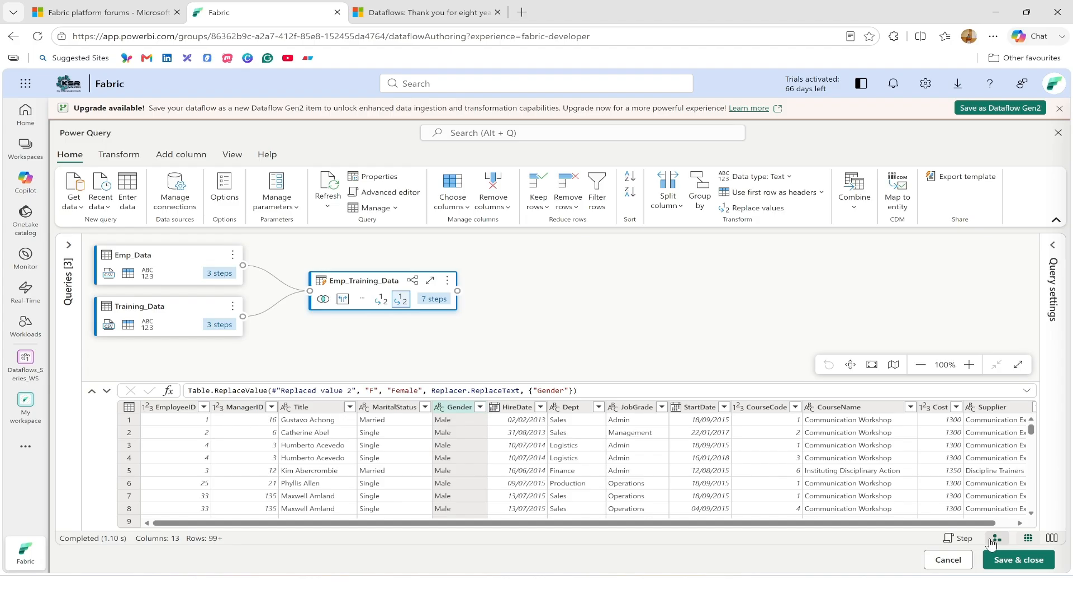
click(1029, 539)
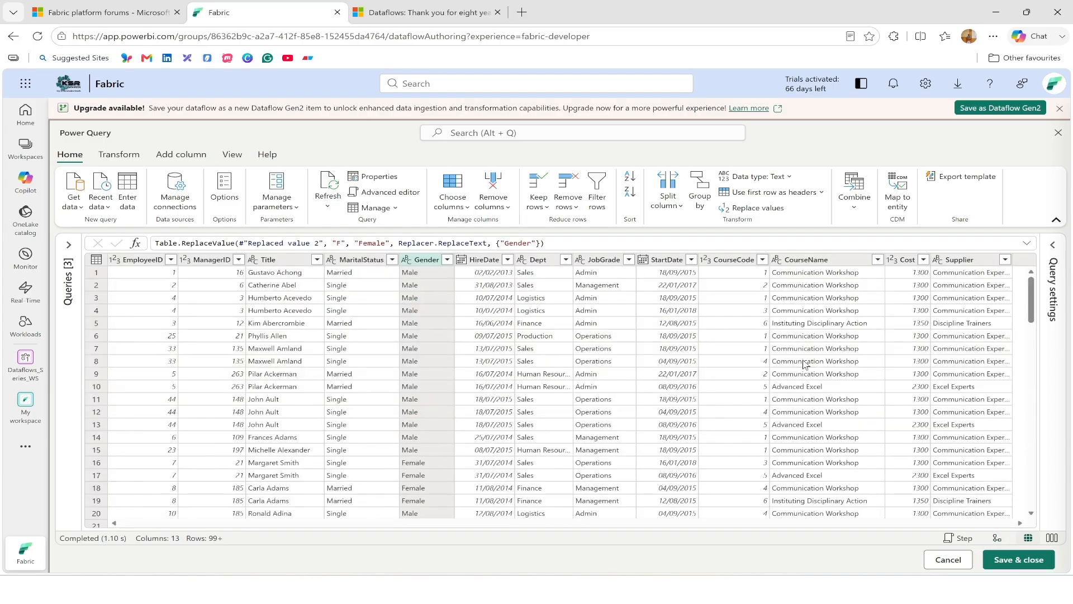
Step: Show the queries list and query settings again, and compare the data at the changed column type step with the last replaced value step
click(70, 246)
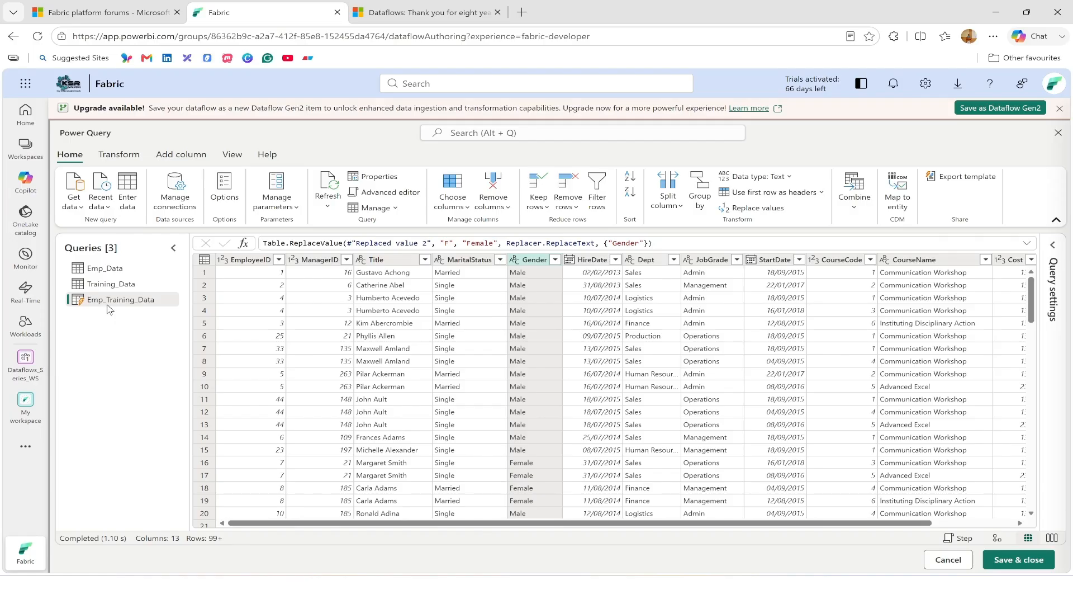
click(1054, 246)
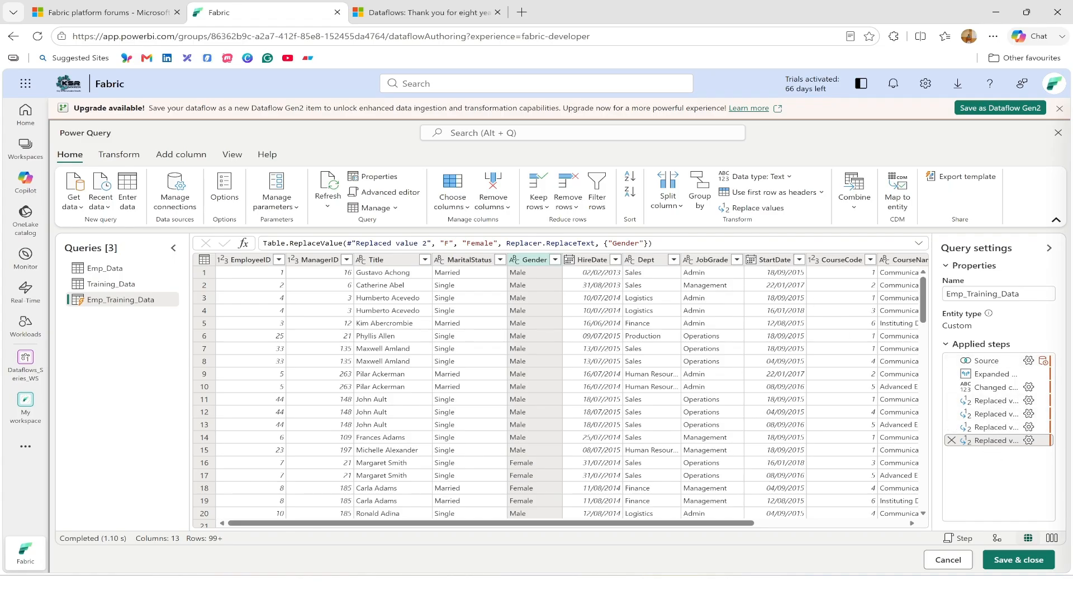
click(995, 387)
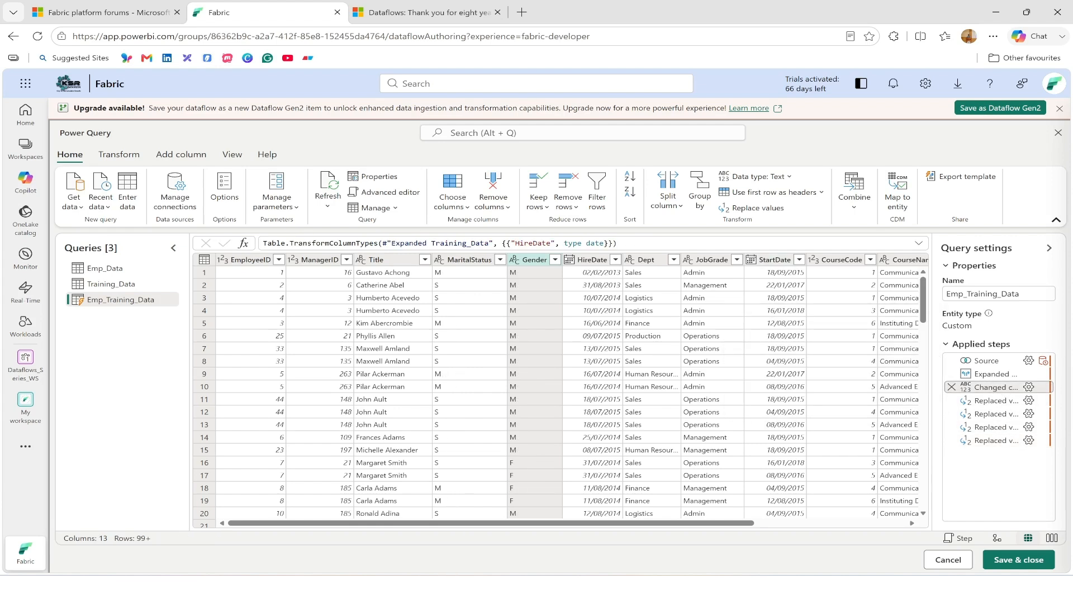
click(988, 441)
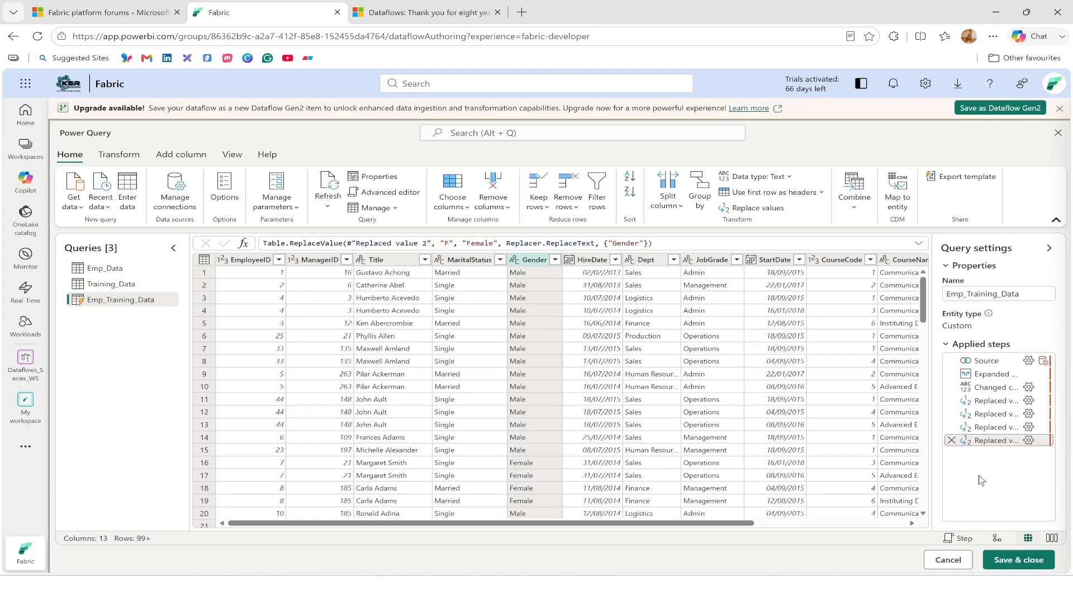
Step: Save and close the Power Query work, and save the dataflow under the name Emp_Training_dataflow
click(1036, 567)
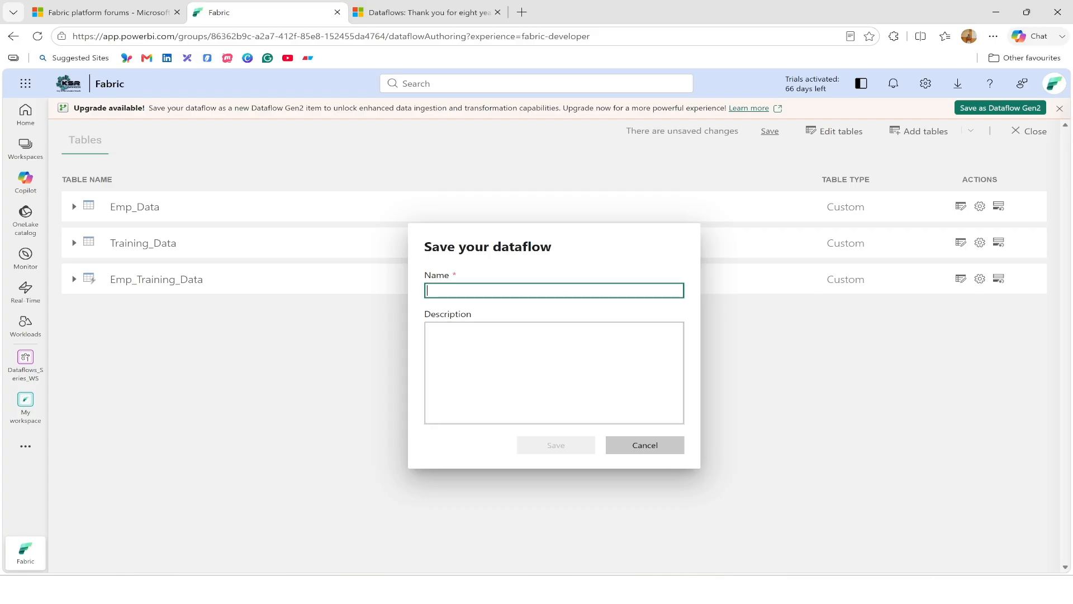
text(Emp)
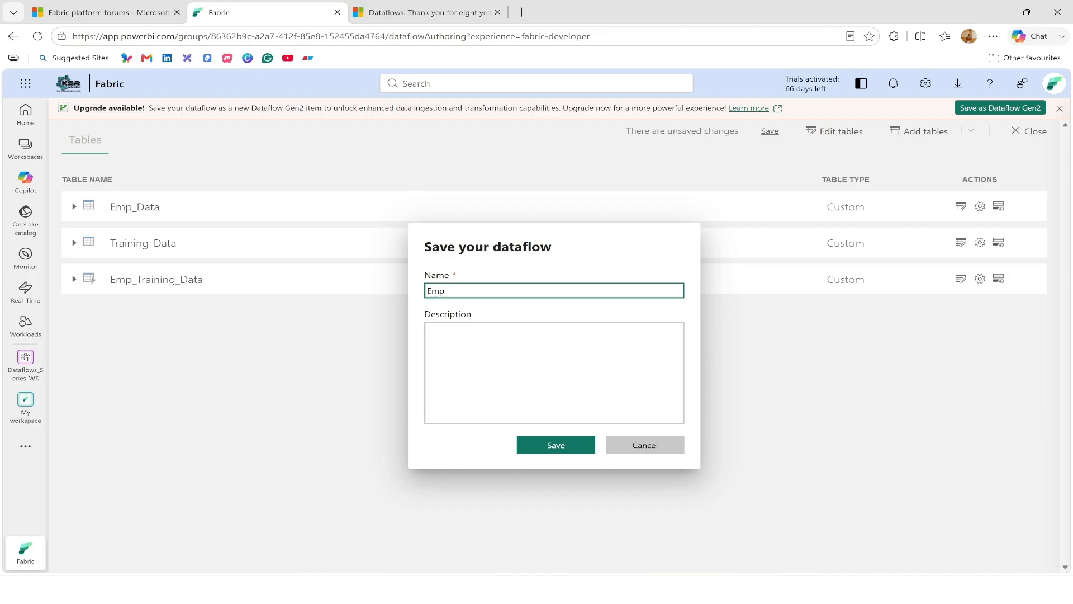
text(-Training_dataflow)
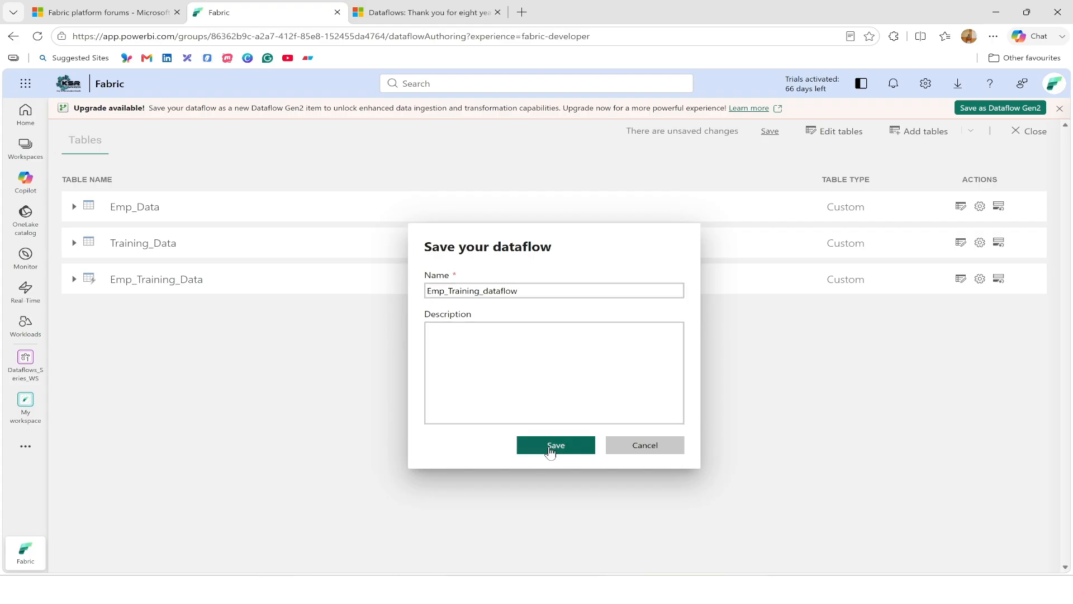
click(550, 450)
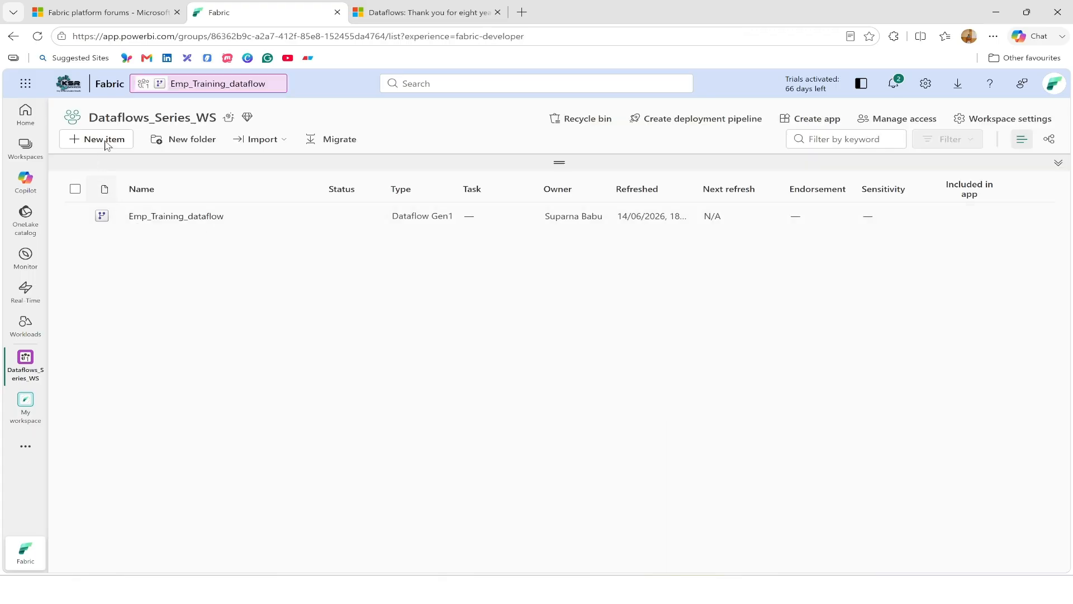
click(105, 143)
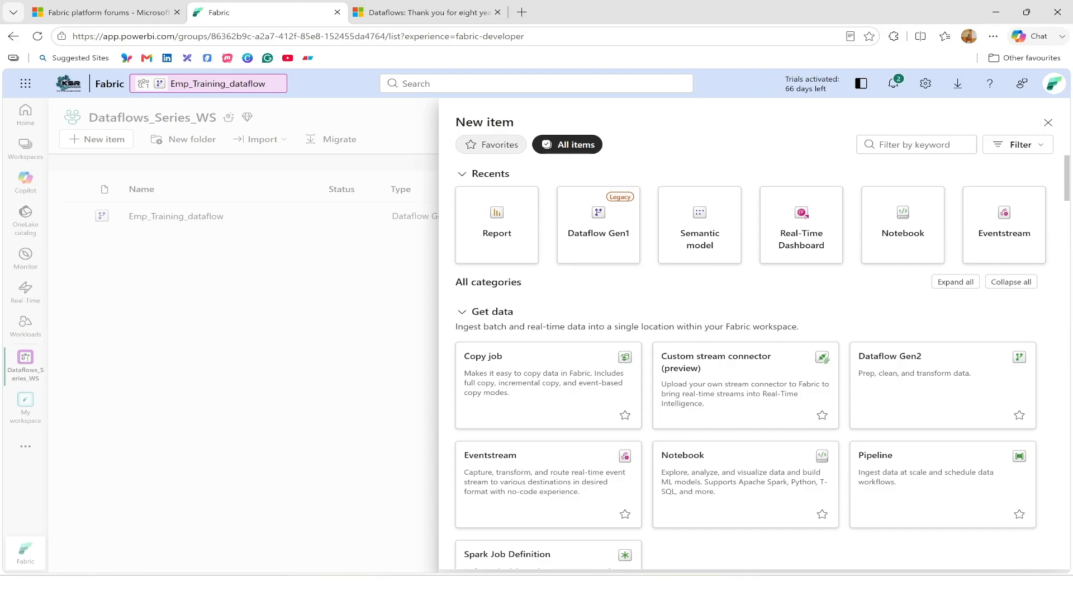
click(1048, 123)
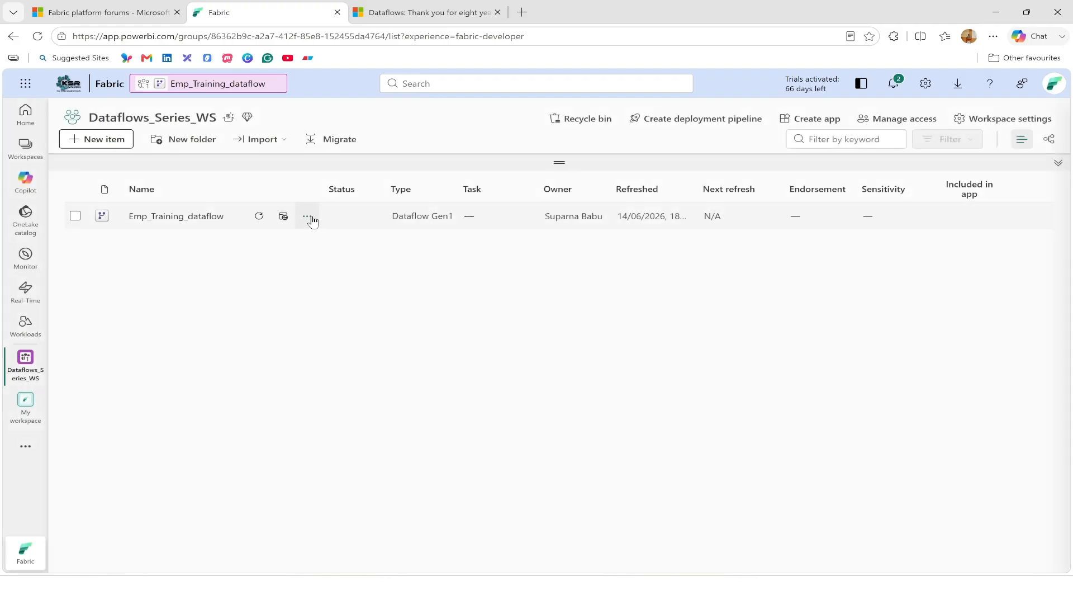
click(309, 218)
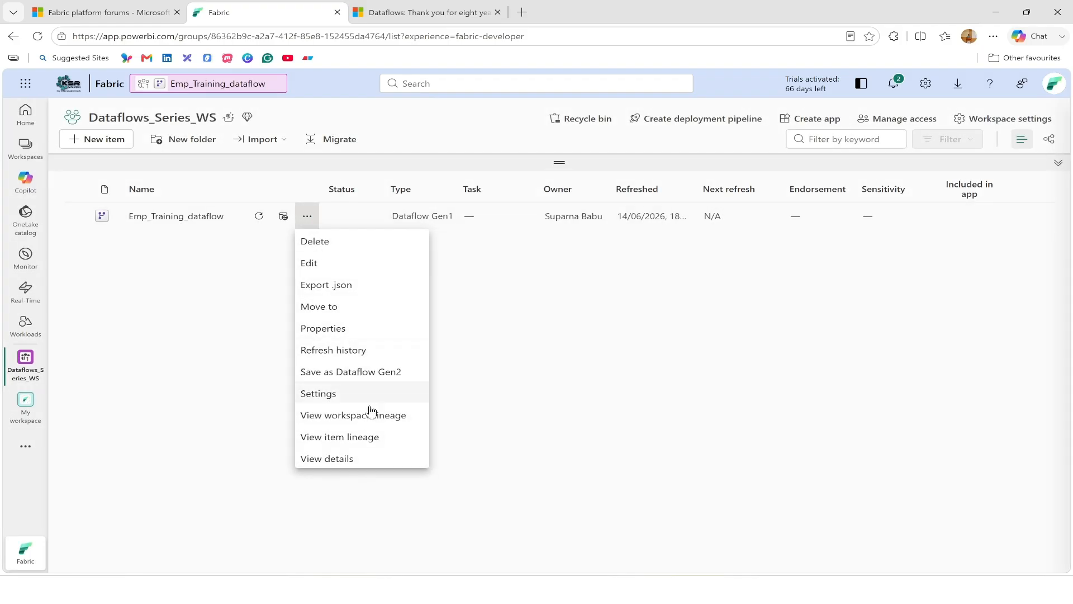
click(489, 349)
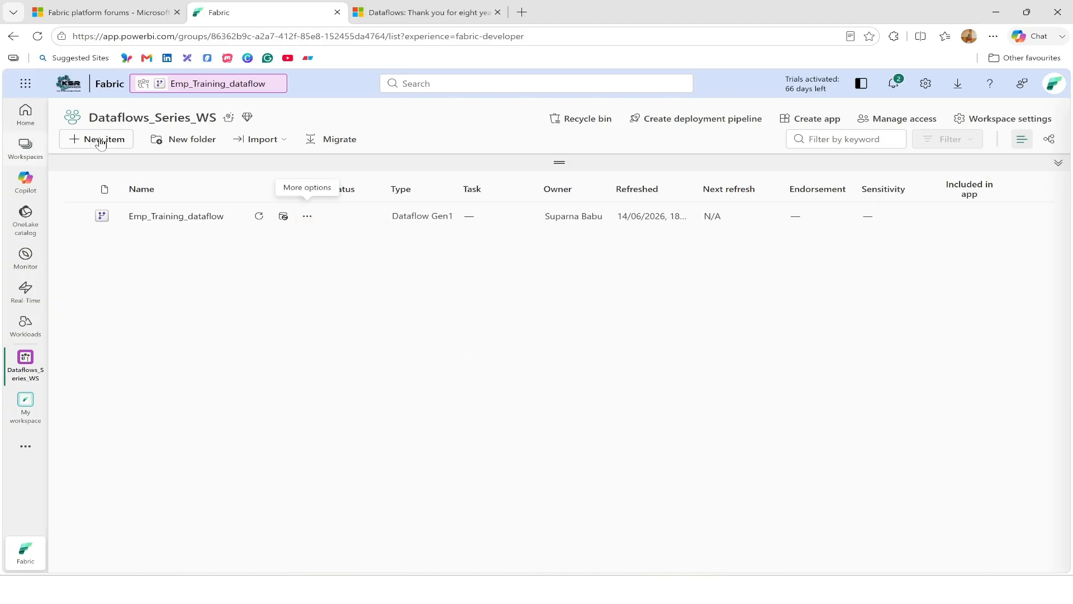
Step: Start a new report item in the workspace and connect to Dataflows as its data source using the existing connection
click(101, 140)
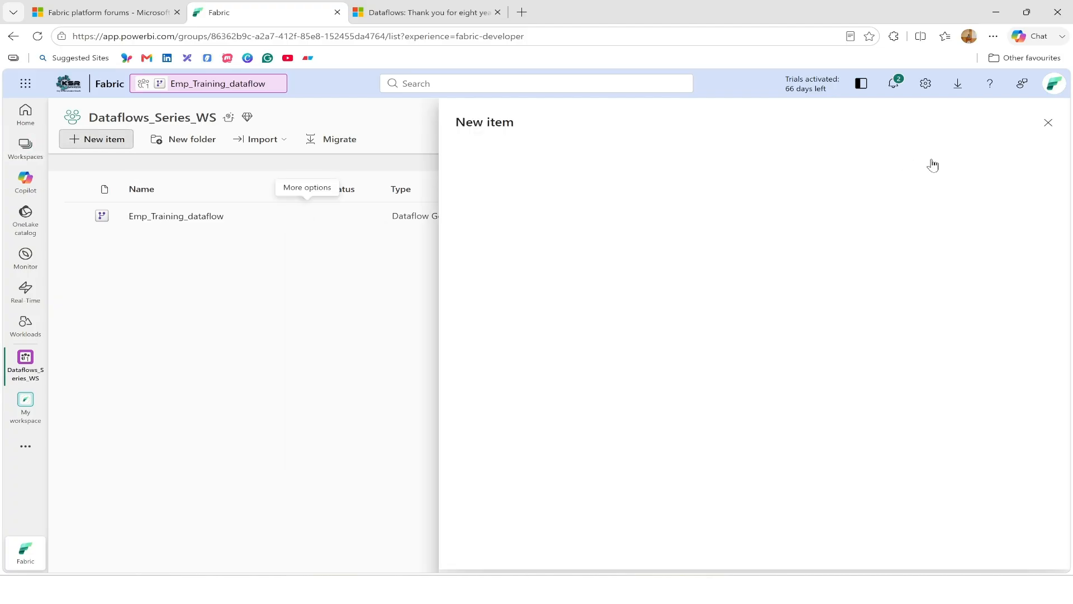
click(917, 145)
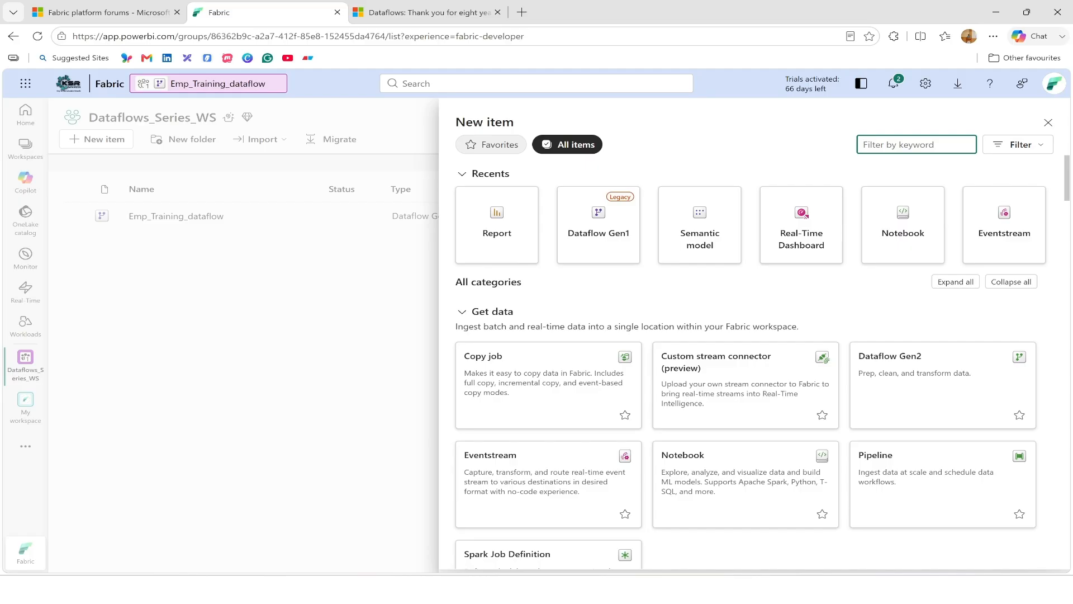
text(report)
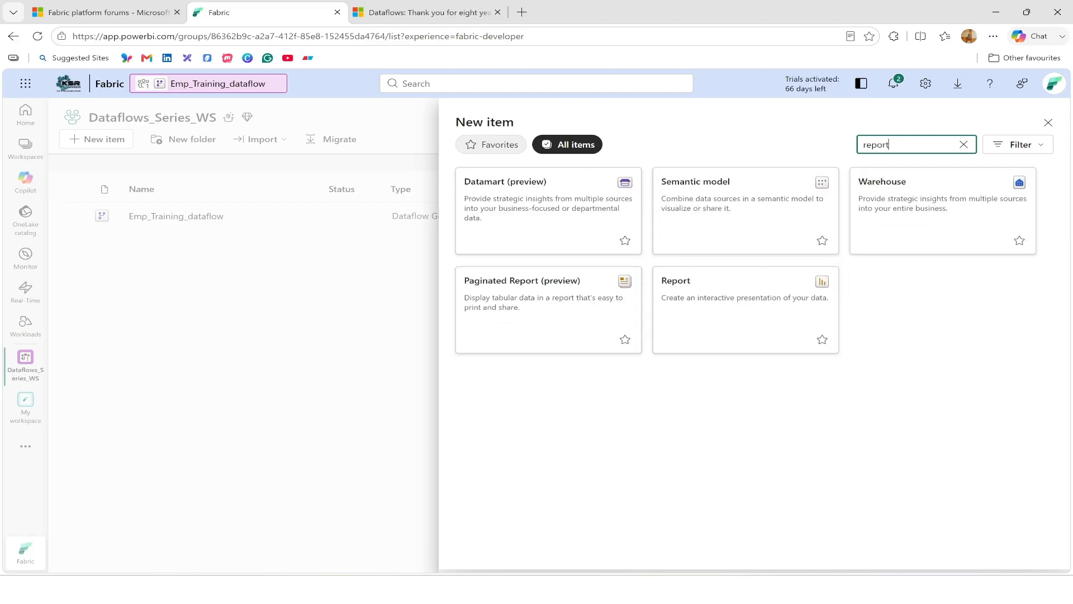
click(718, 277)
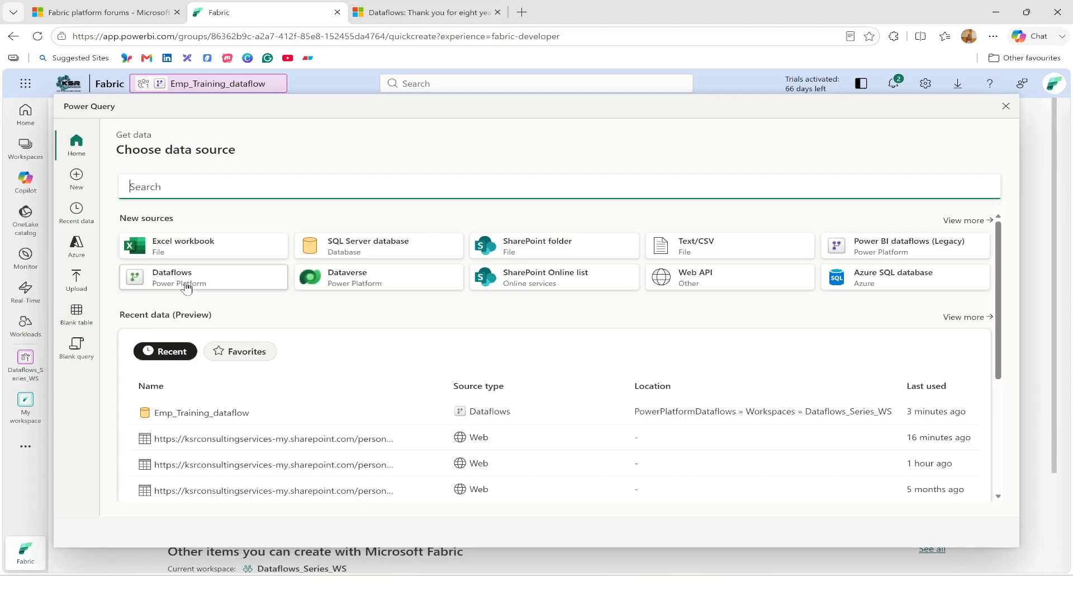
click(186, 285)
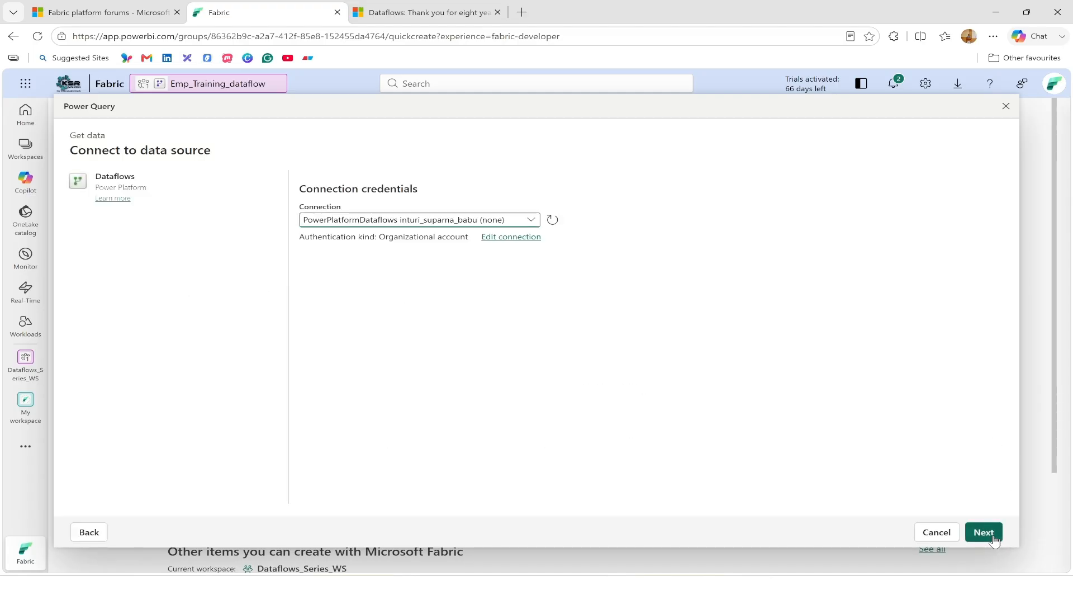
click(984, 532)
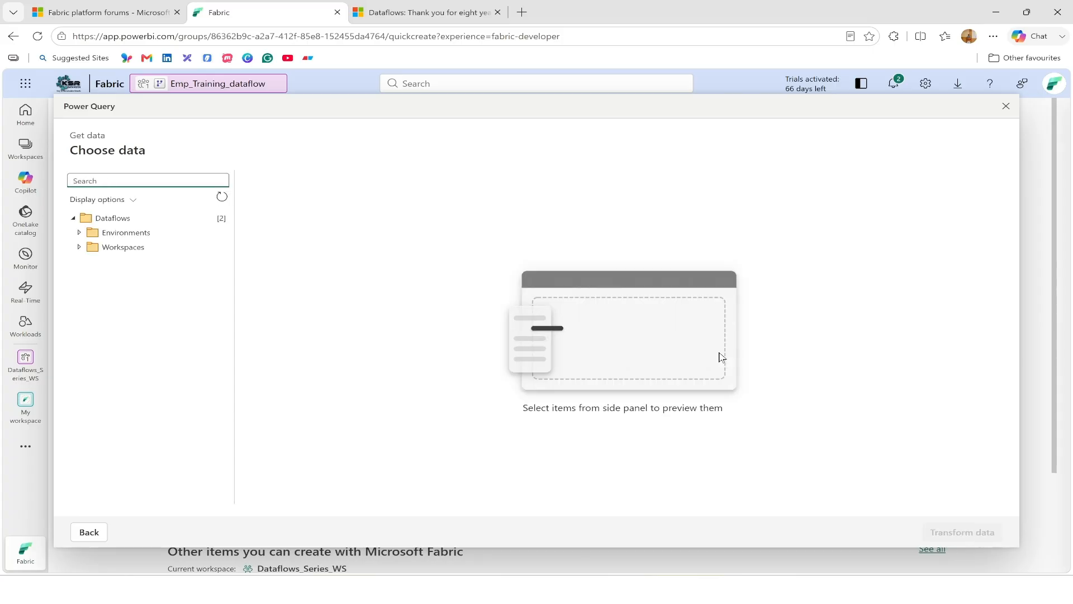
Step: Find the Dataflows_Series_WS workspace, select the Emp_Training_Data table from Emp_Training_dataflow, and load it for transformation
click(79, 247)
click(112, 180)
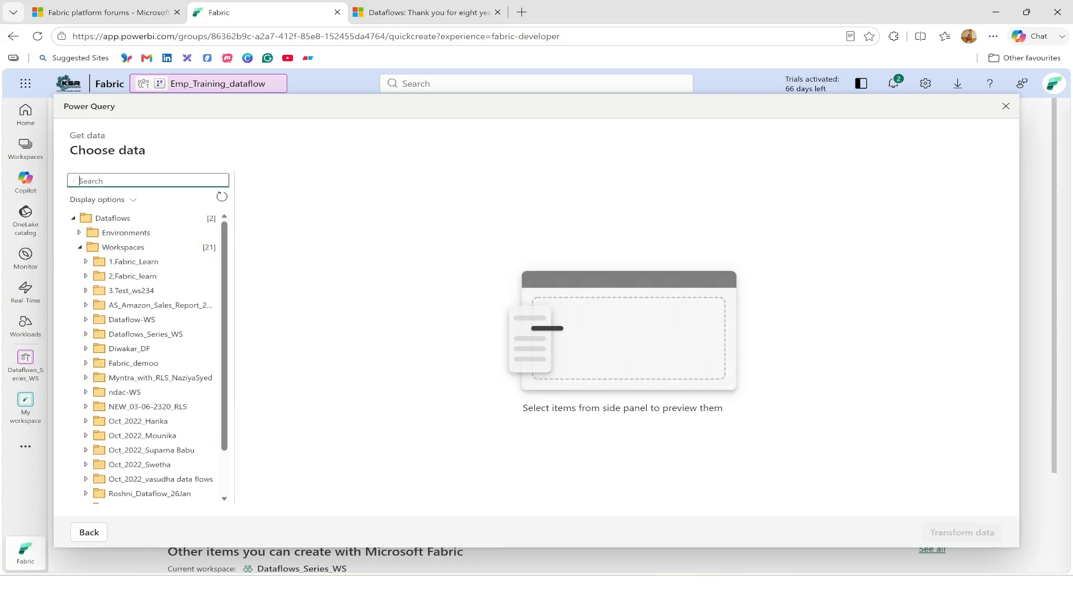
text(dataflow)
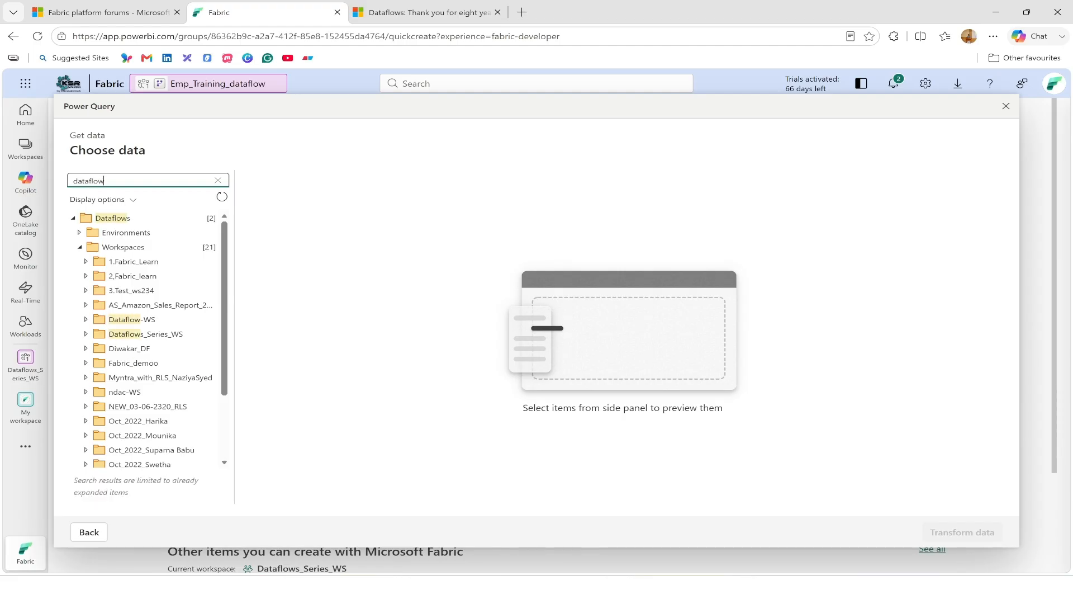
click(159, 335)
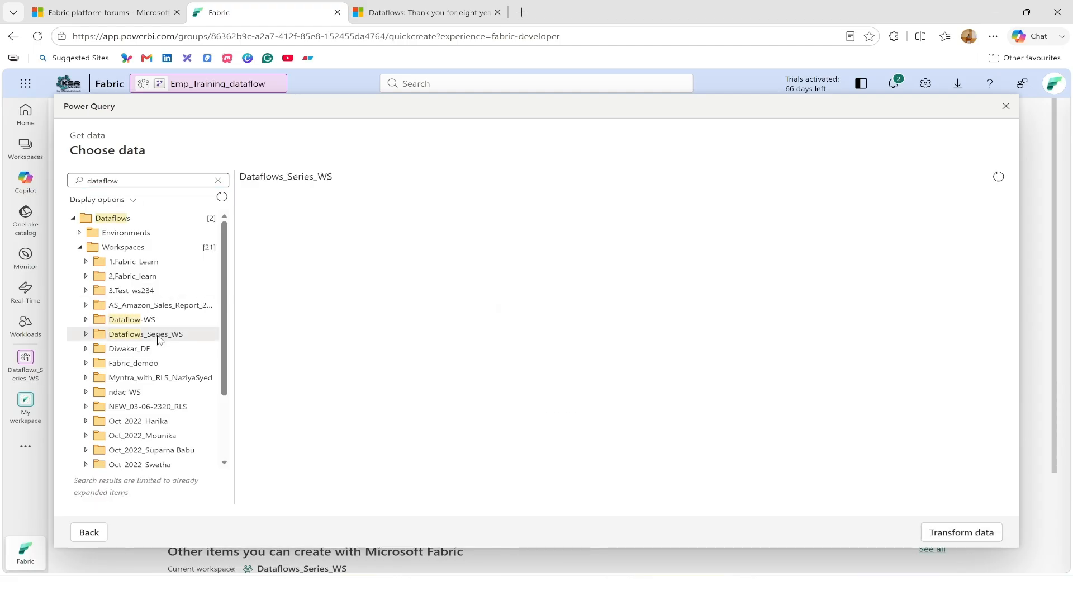
click(86, 334)
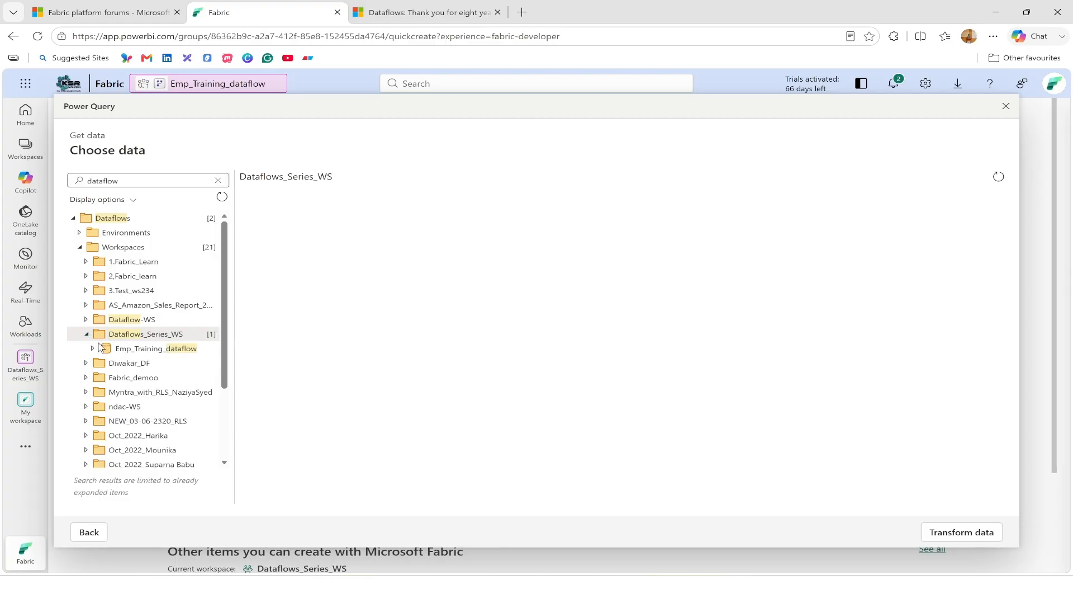
click(93, 349)
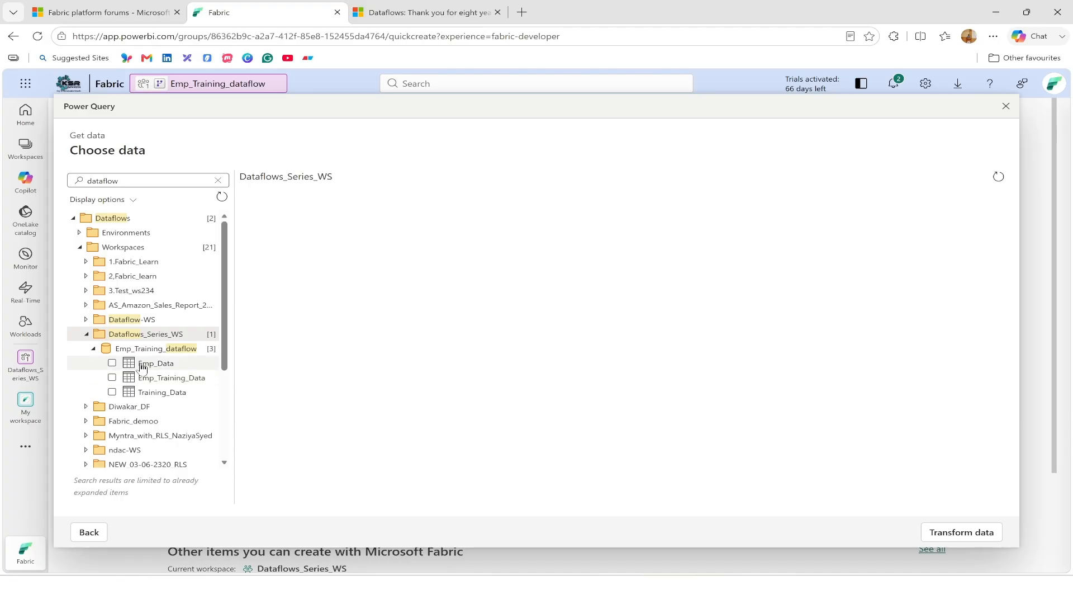
click(112, 380)
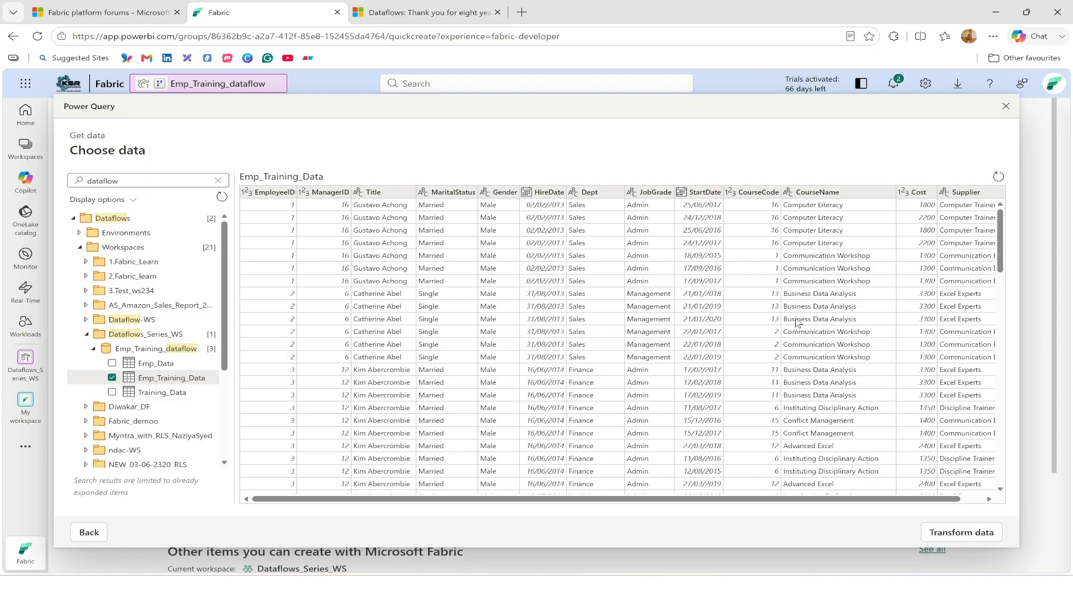
click(955, 534)
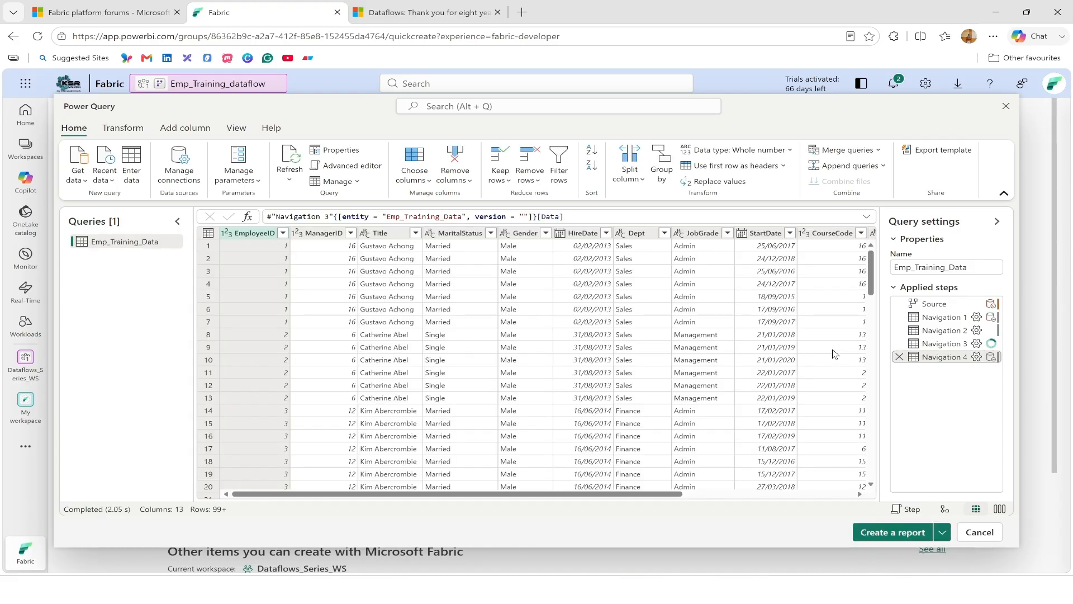
Step: Create a report from the query in Dataflows_Series_WS, naming its semantic model emp_training_data
click(942, 534)
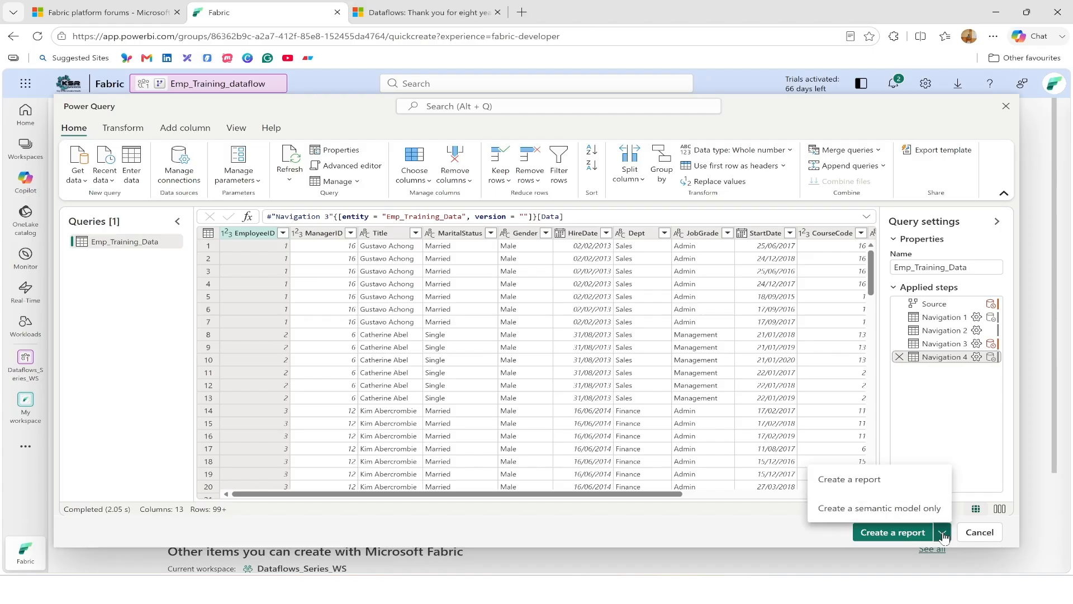
click(858, 485)
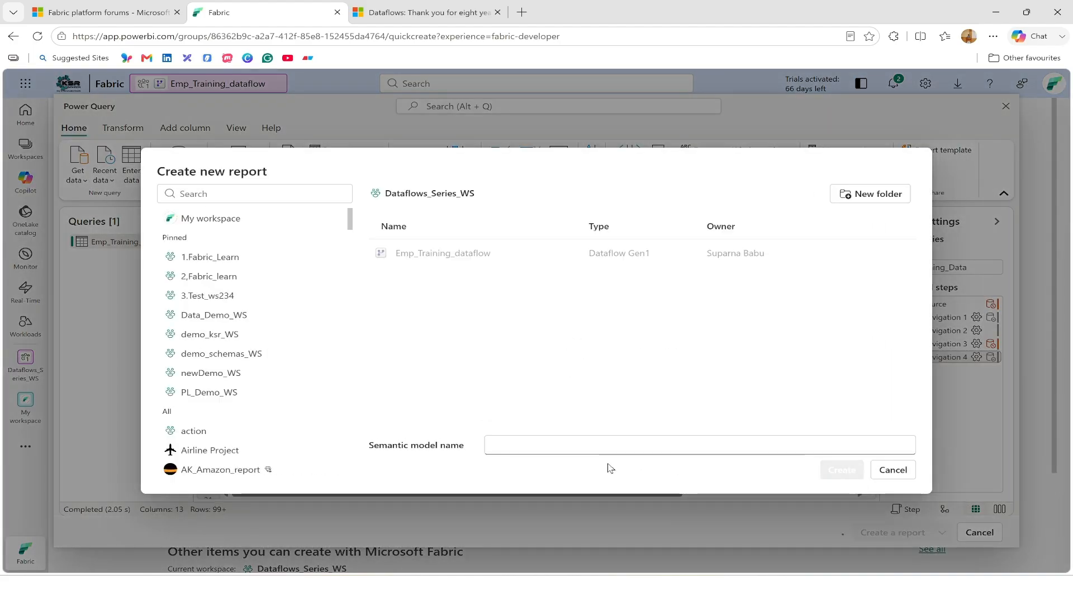
click(525, 446)
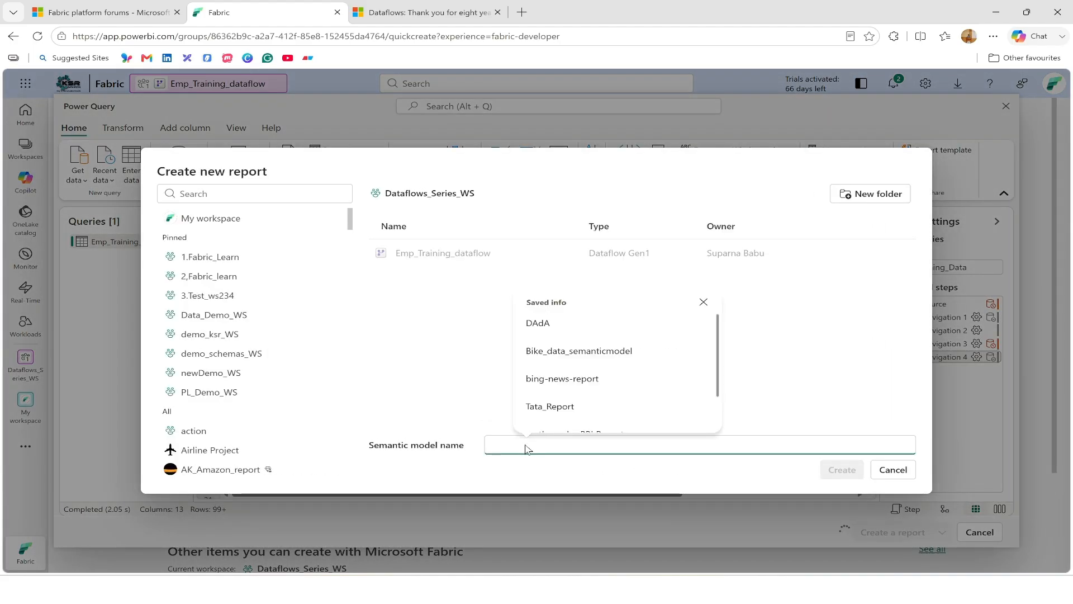
text(emp)
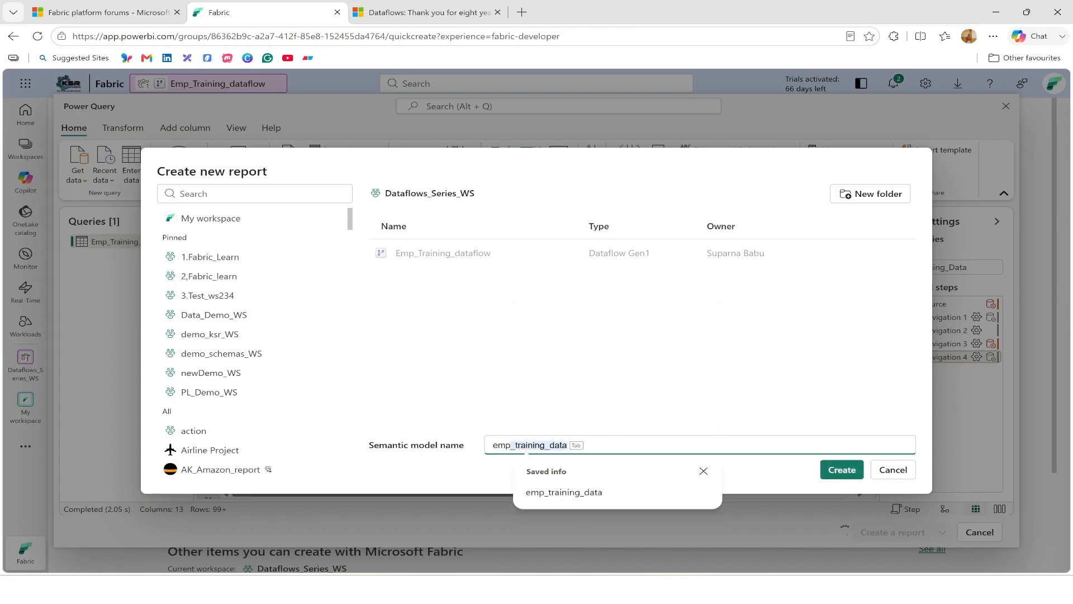
click(581, 493)
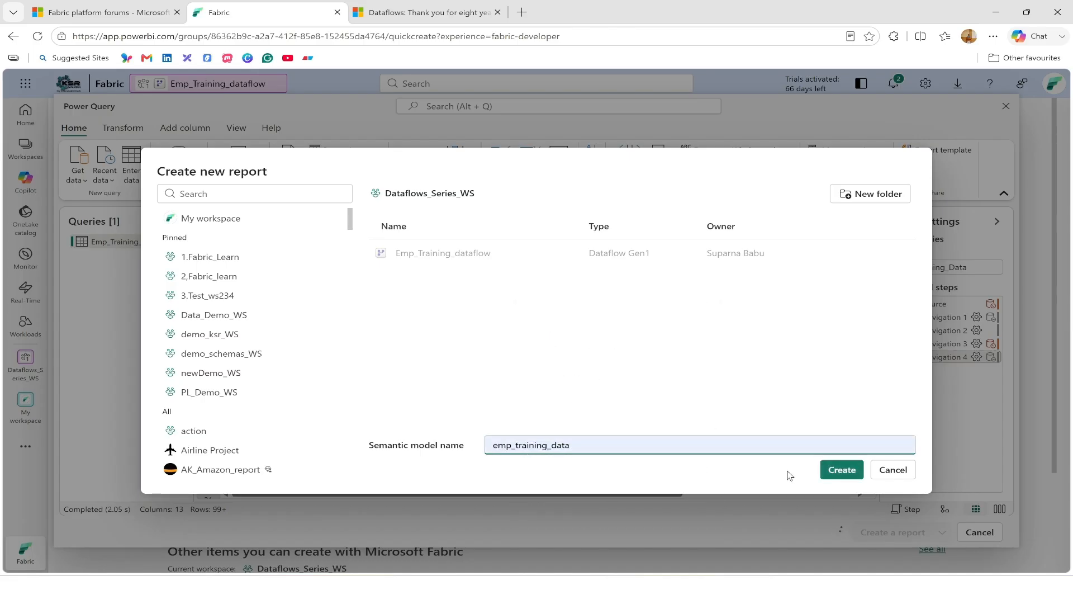
click(837, 475)
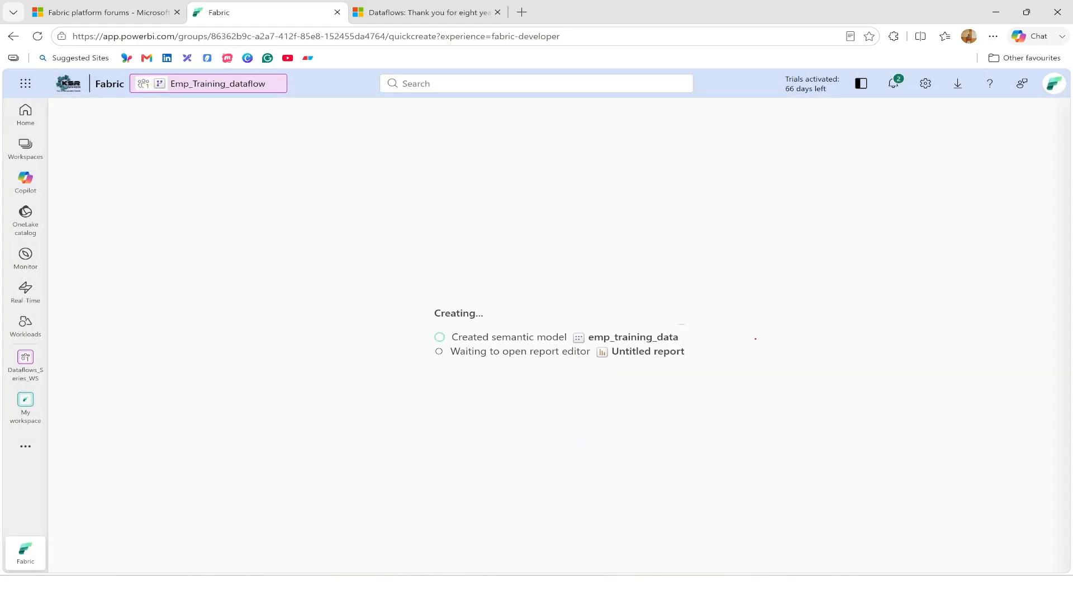
drag(689, 337, 780, 287)
mouse_move(604, 362)
mouse_down()
mouse_move(694, 364)
mouse_move(766, 324)
mouse_up()
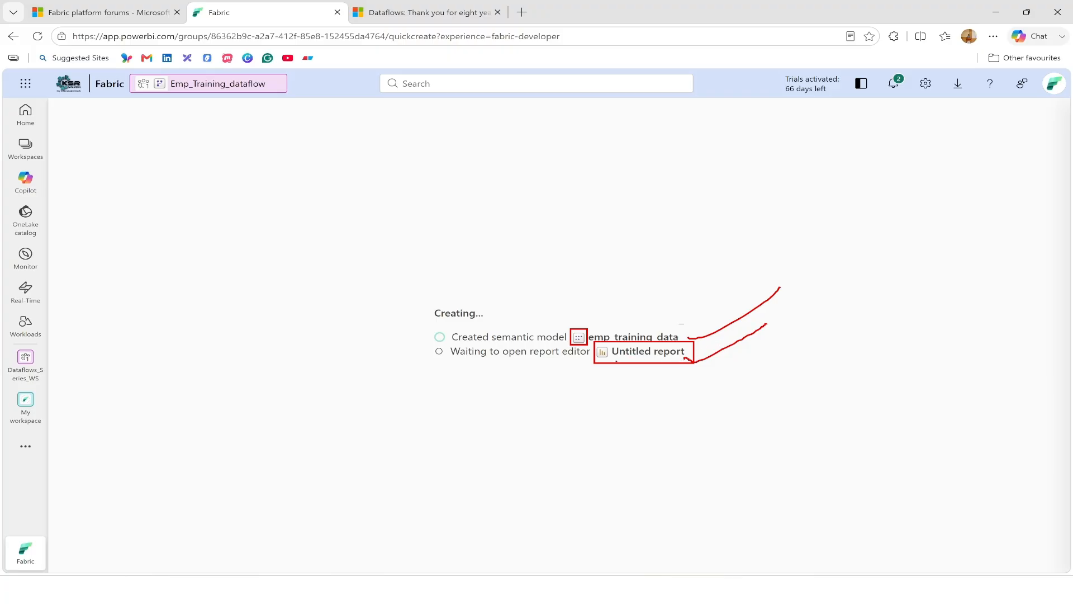
drag(608, 357, 670, 357)
key(Escape)
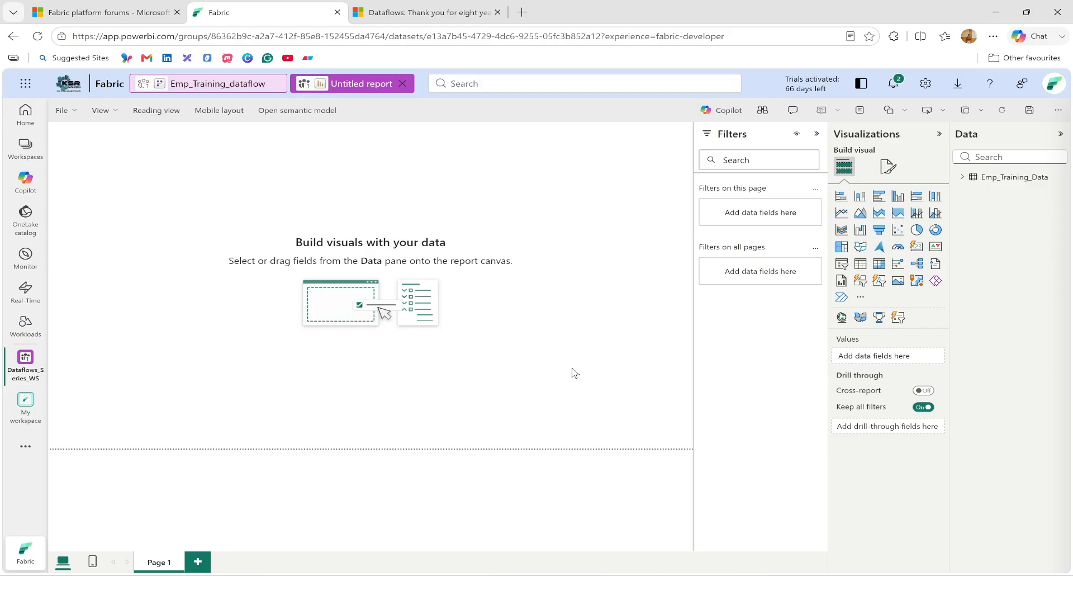
Step: Collapse the filters, list the Emp_Training_Data fields, and add a shortened card visual in the page's upper-left area
click(817, 136)
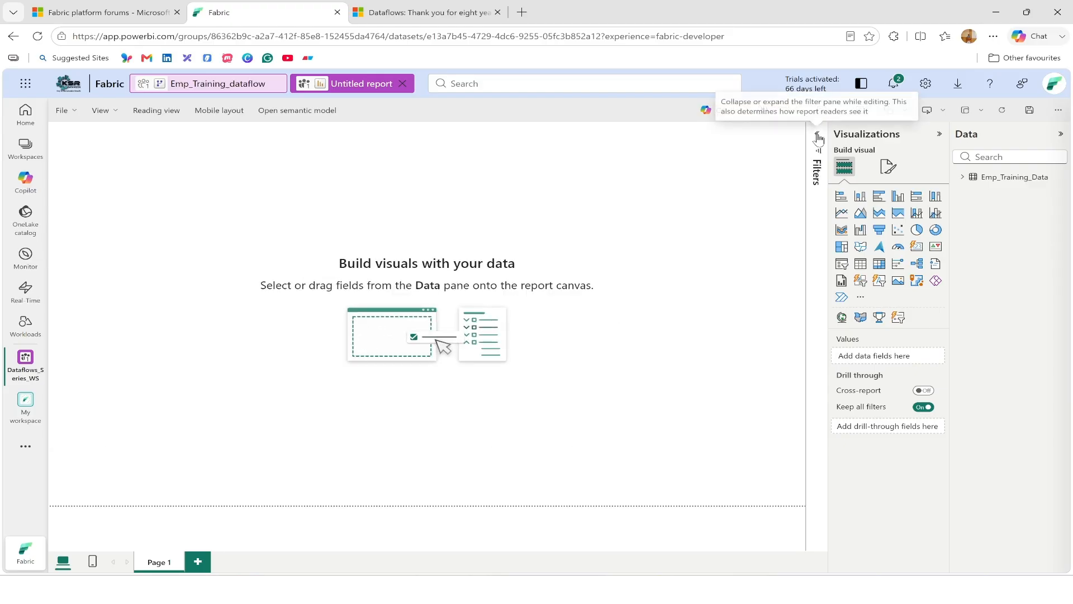
click(962, 178)
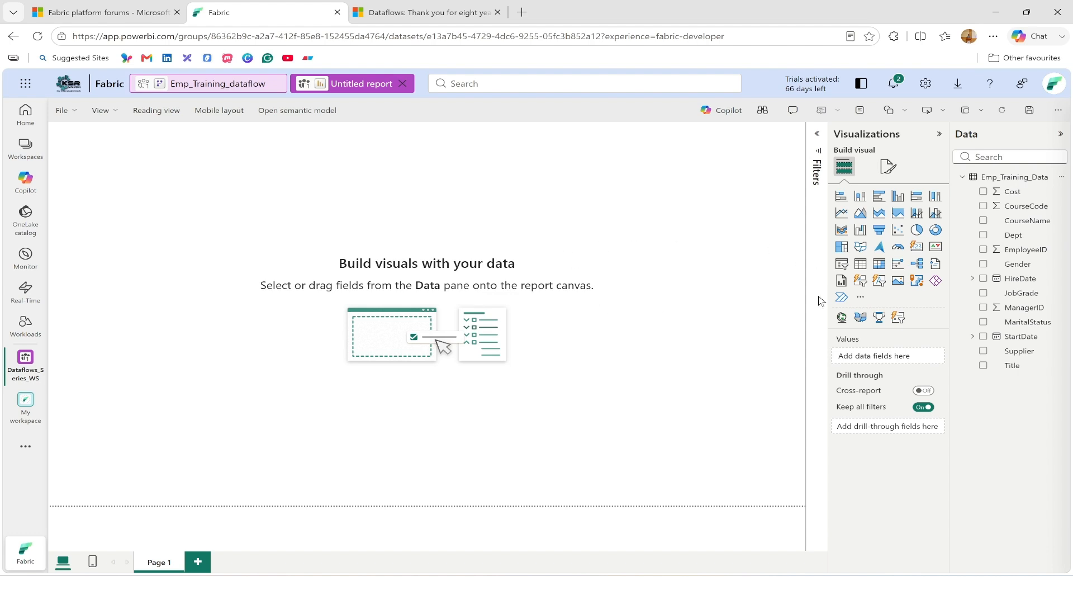
click(917, 246)
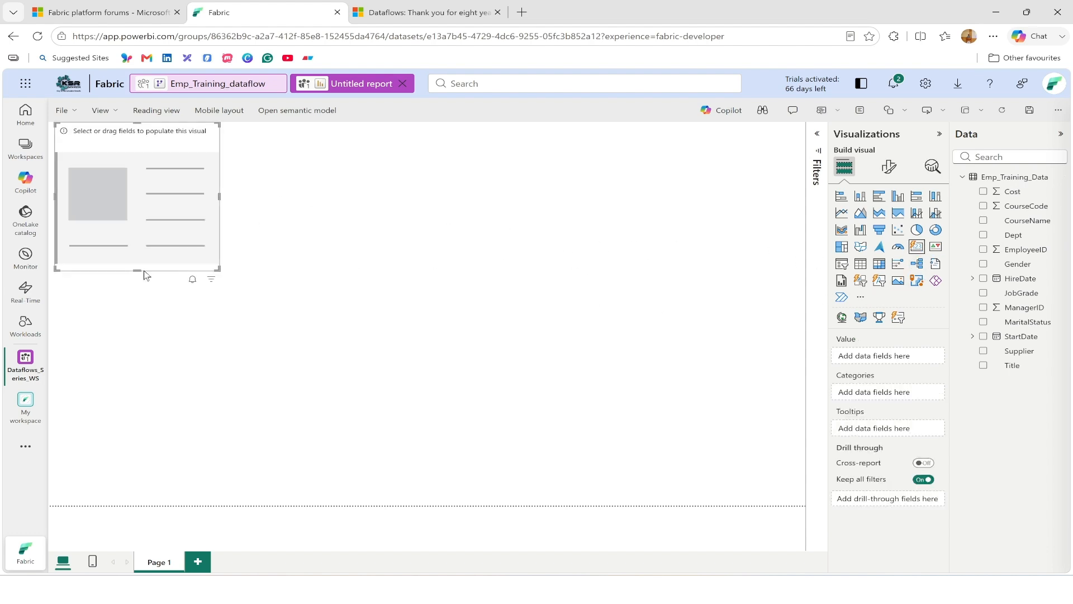
drag(138, 270, 163, 189)
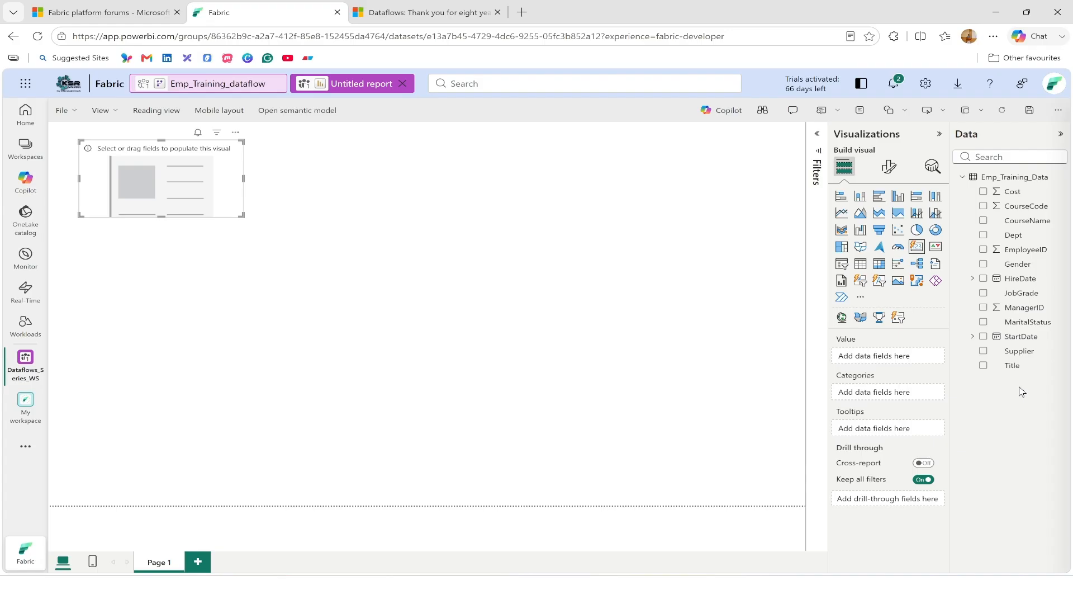
Step: Show the distinct counts of EmployeeID and CourseCode in the card visual and widen it to fit both values
drag(1030, 253, 869, 360)
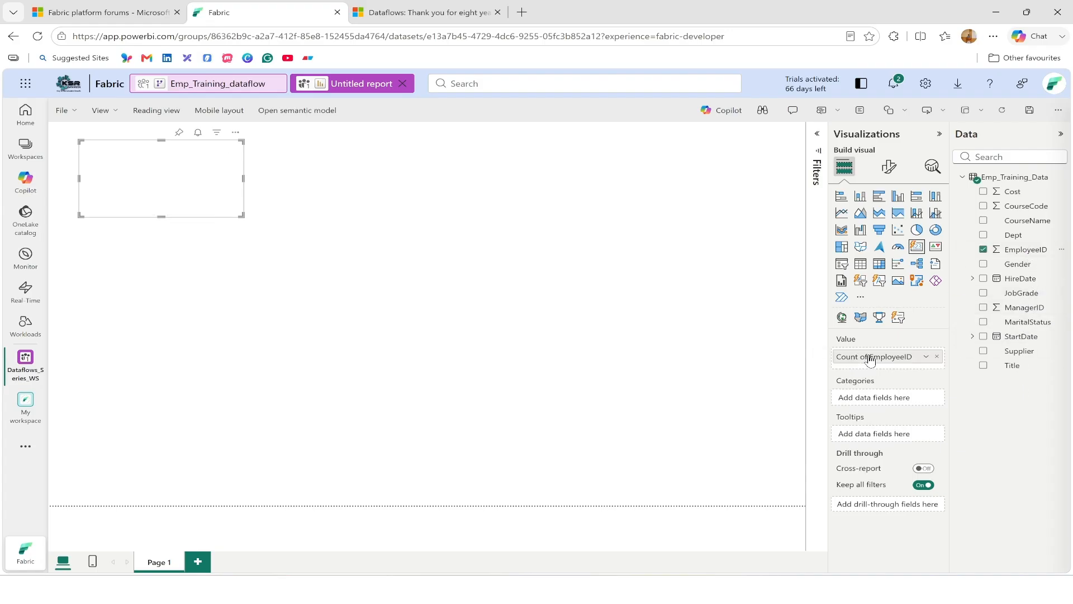
right_click(869, 359)
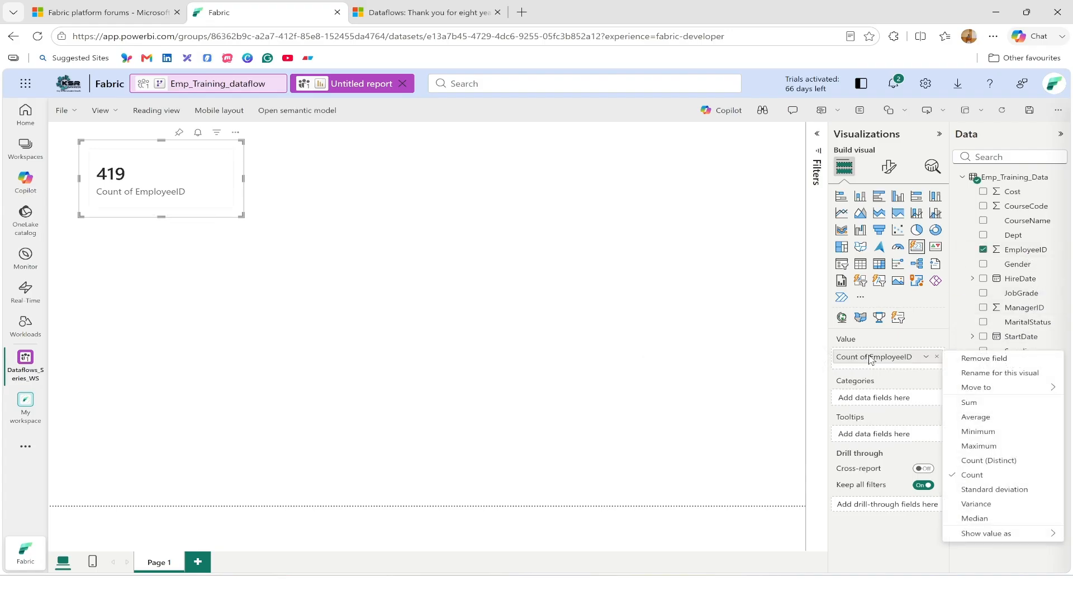
click(1015, 461)
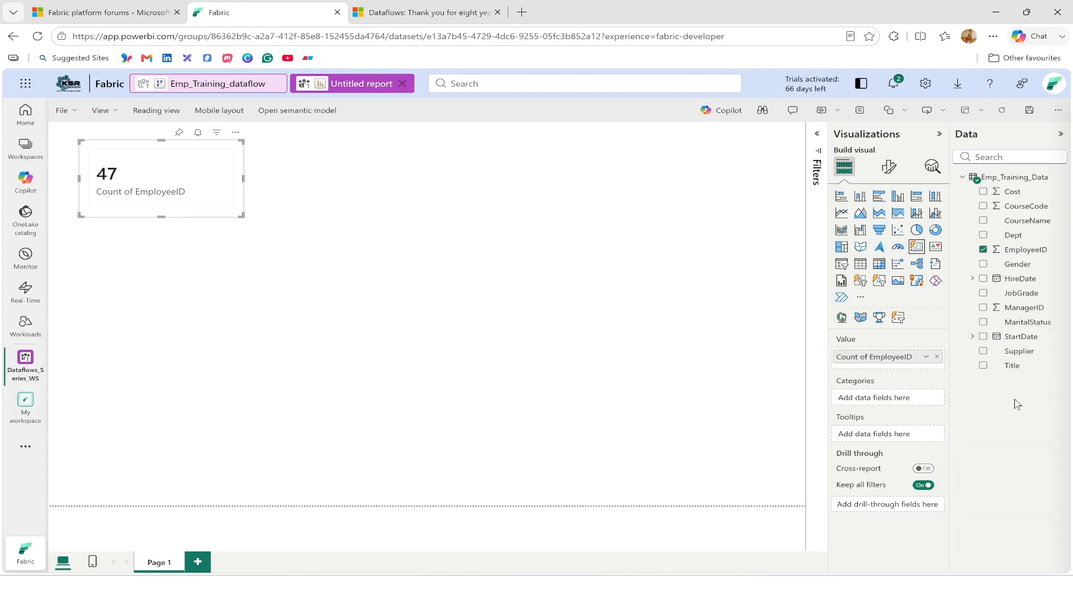
drag(1030, 208, 890, 369)
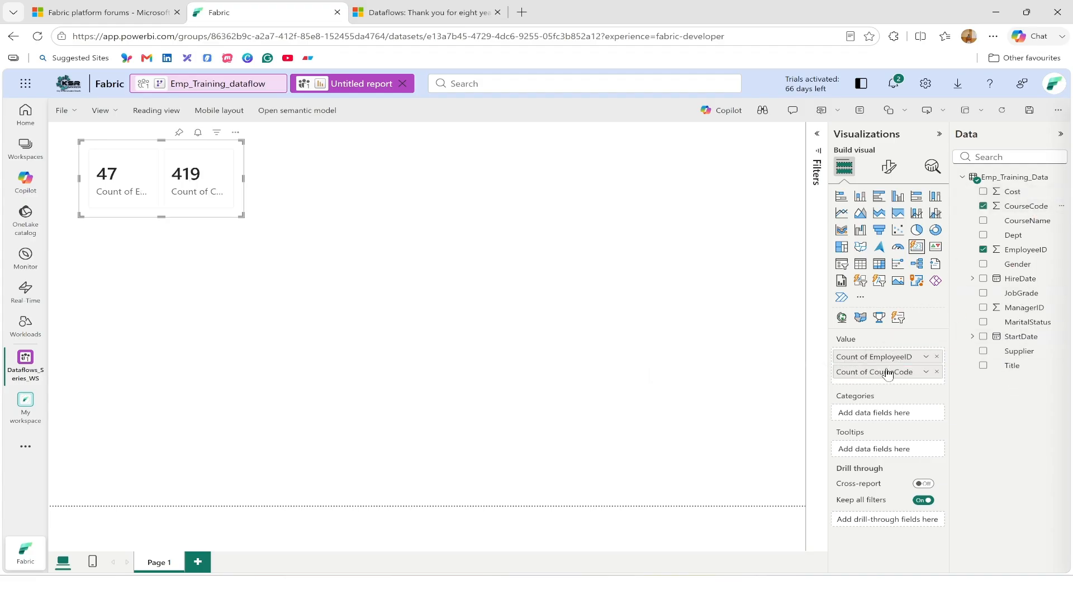
right_click(890, 370)
click(979, 298)
drag(242, 179, 327, 179)
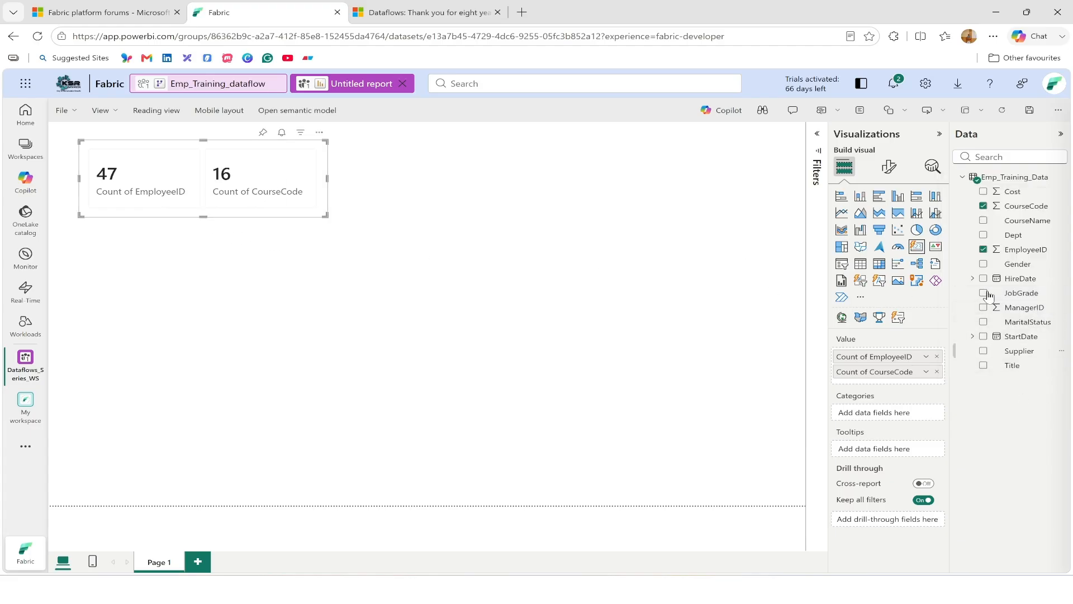
Step: Add the sum of Cost to the card visual, widen it further and reposition it slightly lower on the page
drag(1004, 193, 885, 384)
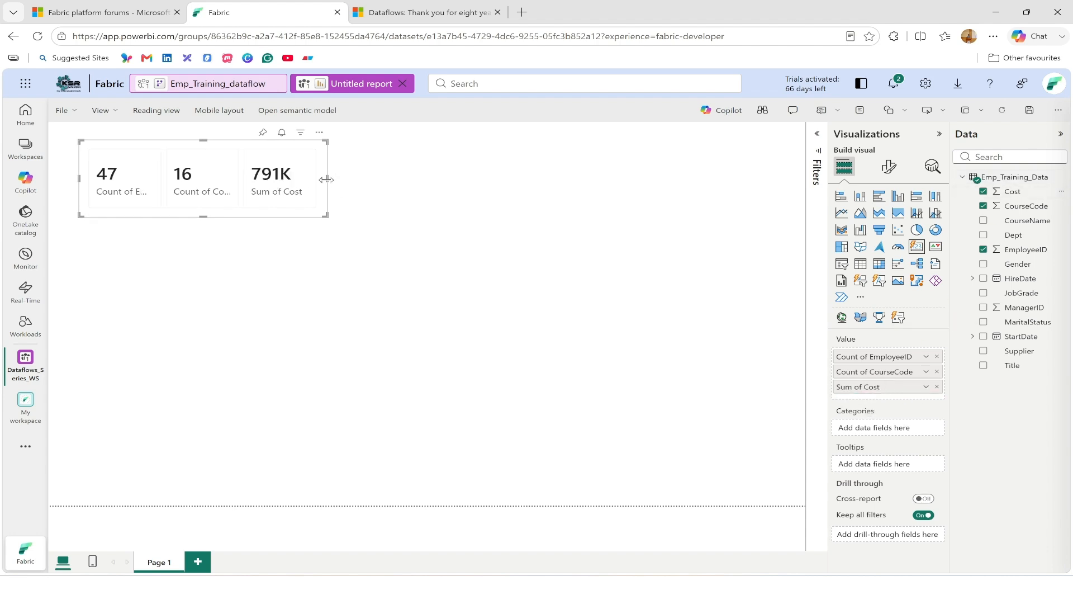
drag(326, 179, 400, 182)
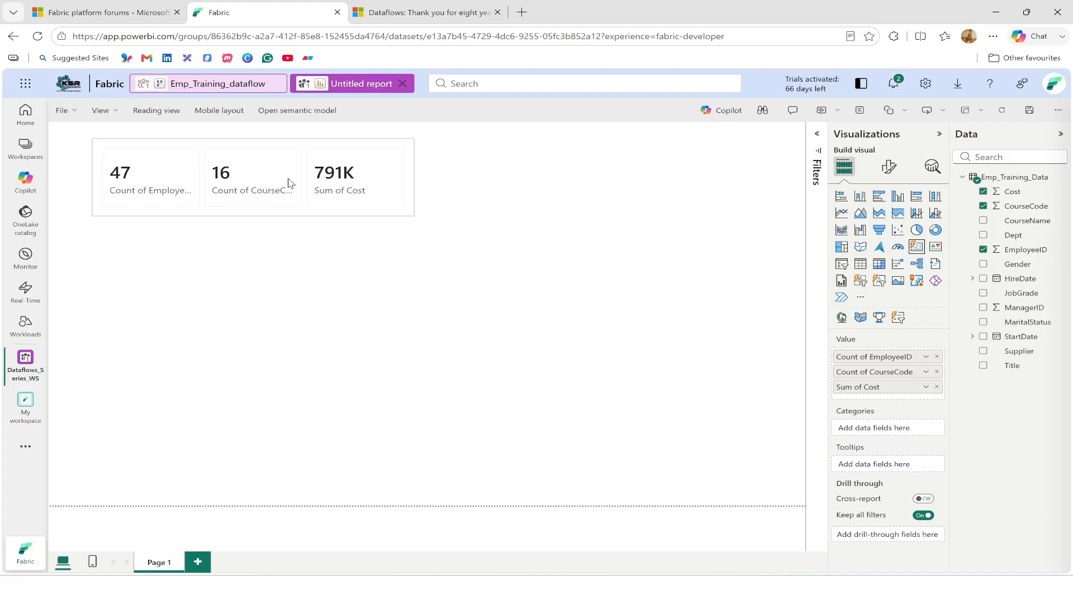
drag(291, 184, 281, 194)
click(666, 238)
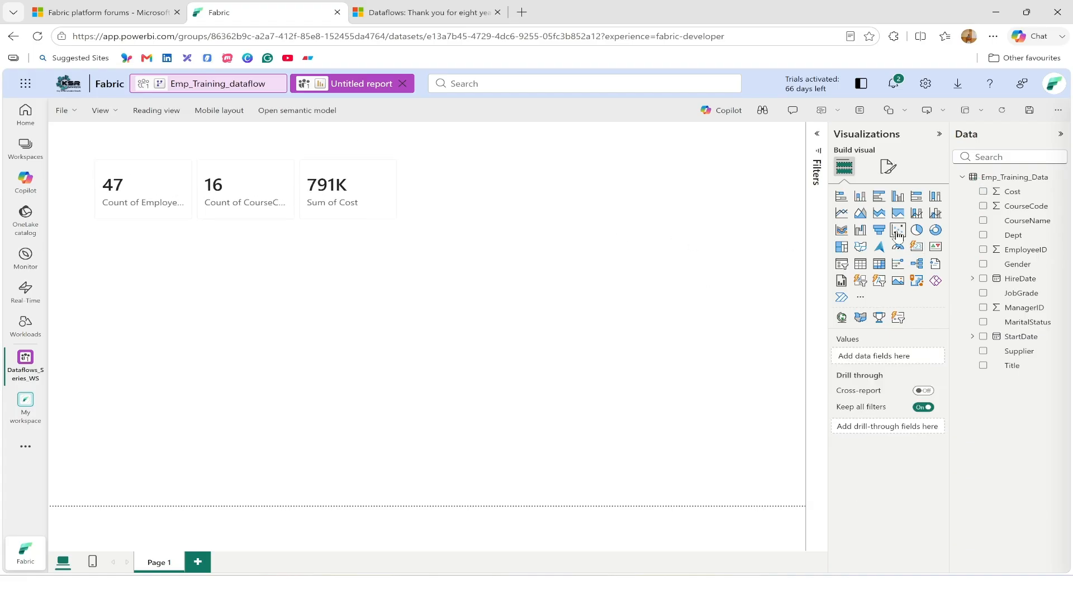
Step: Add an empty stacked column chart, place it to the right of the card visual and make it taller
click(860, 196)
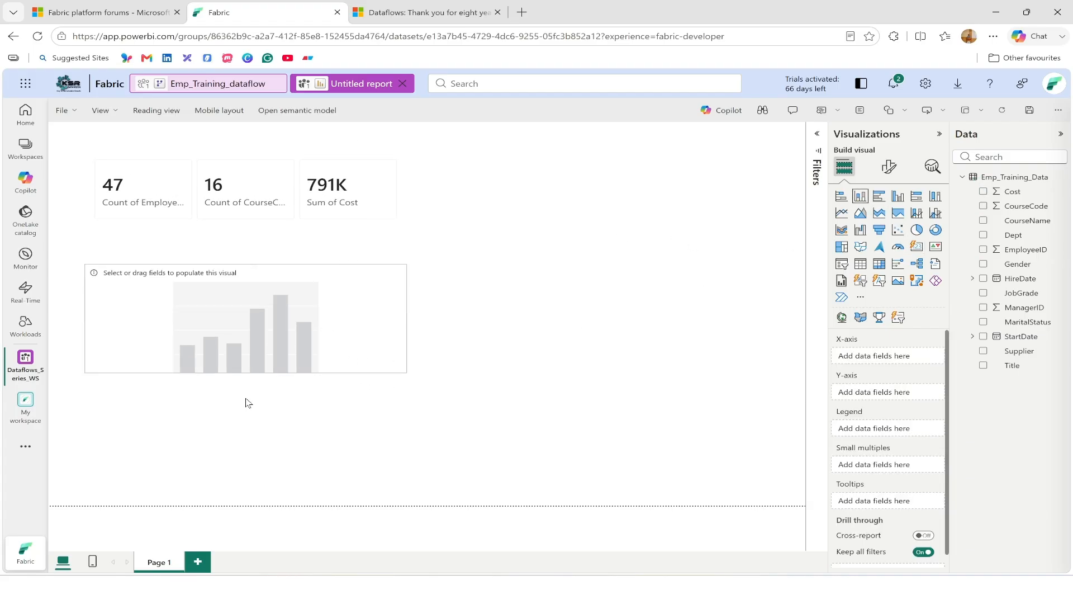
drag(268, 376, 653, 243)
drag(604, 331, 611, 307)
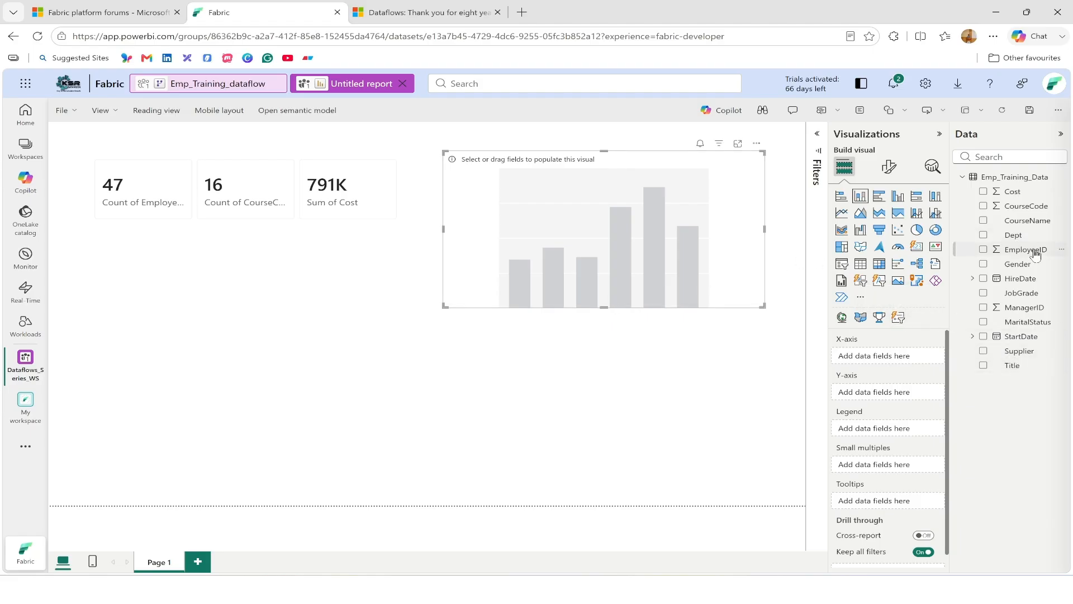
Step: Plot the sum of Cost by Dept in the stacked column chart, with Dept on the X-axis and Cost on the Y-axis
drag(1020, 238, 867, 366)
drag(1013, 192, 893, 405)
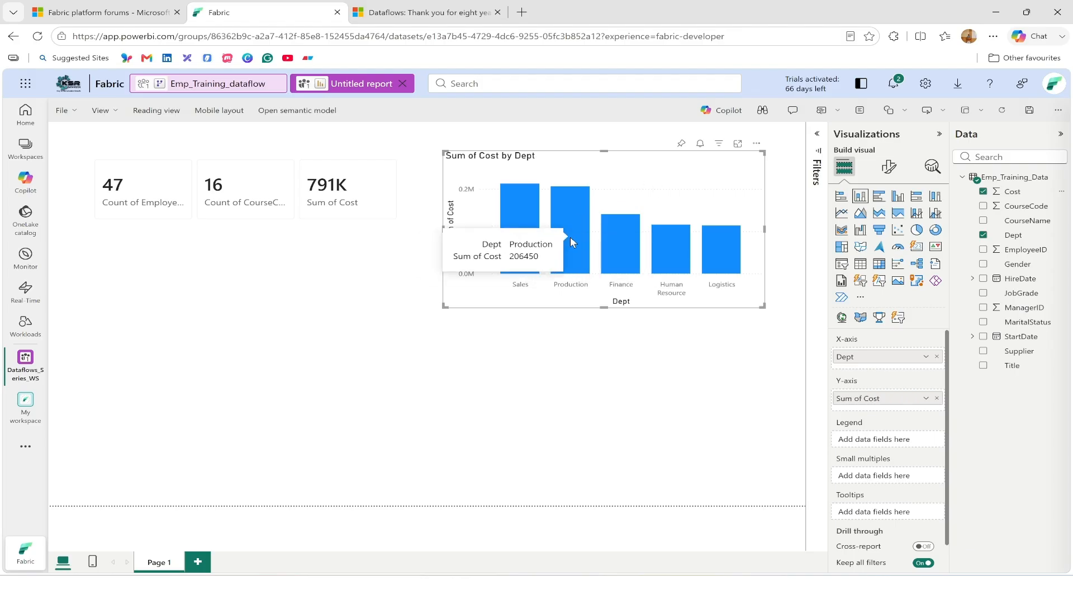
click(372, 320)
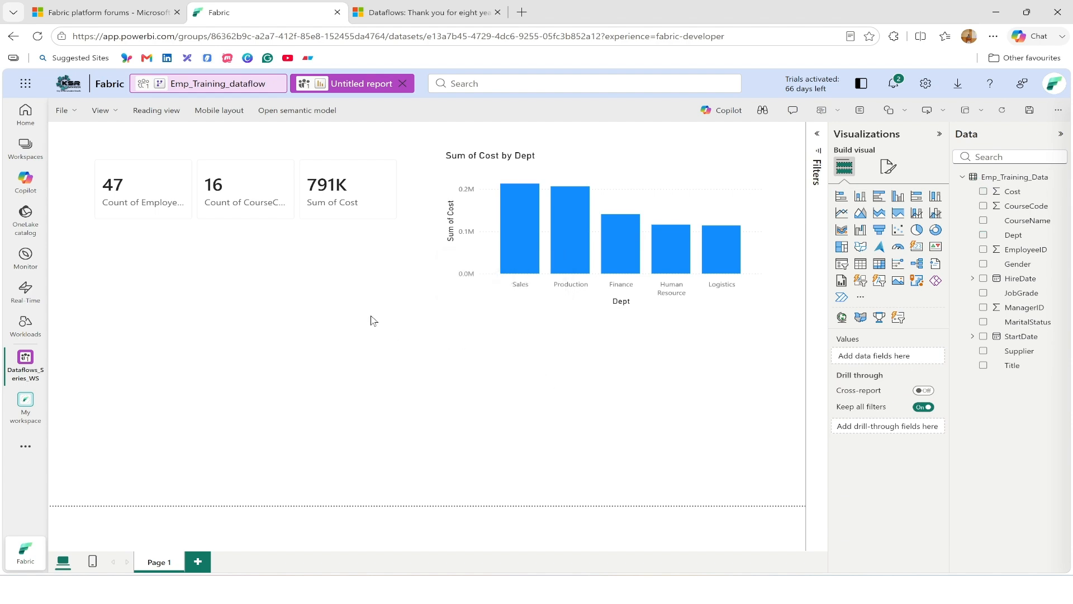
Step: Add an empty matrix visual below the card visual, make it taller and position it slightly lower on the page
click(861, 264)
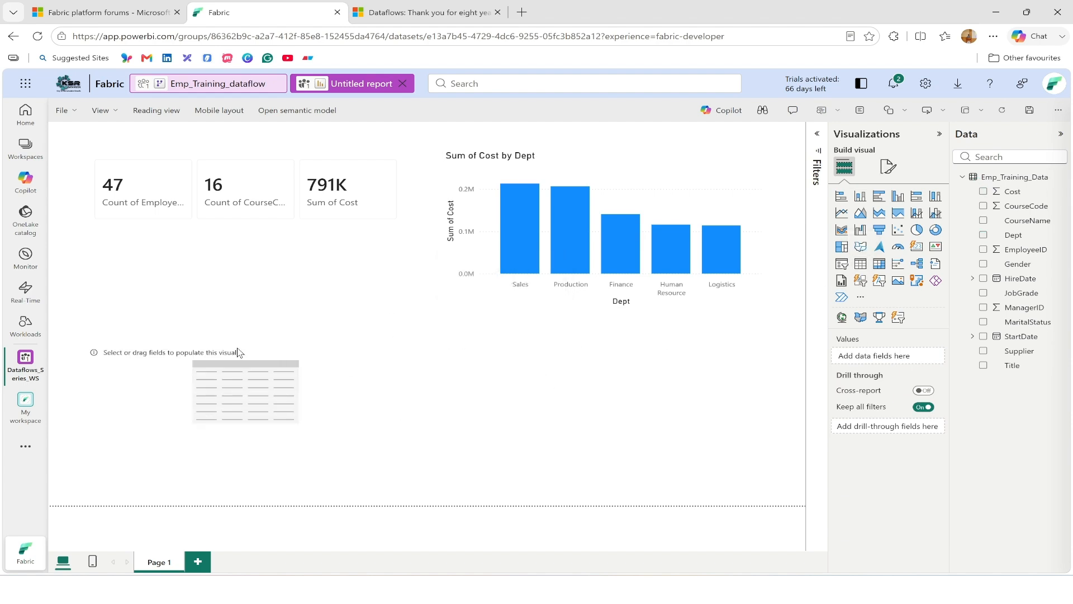
click(879, 263)
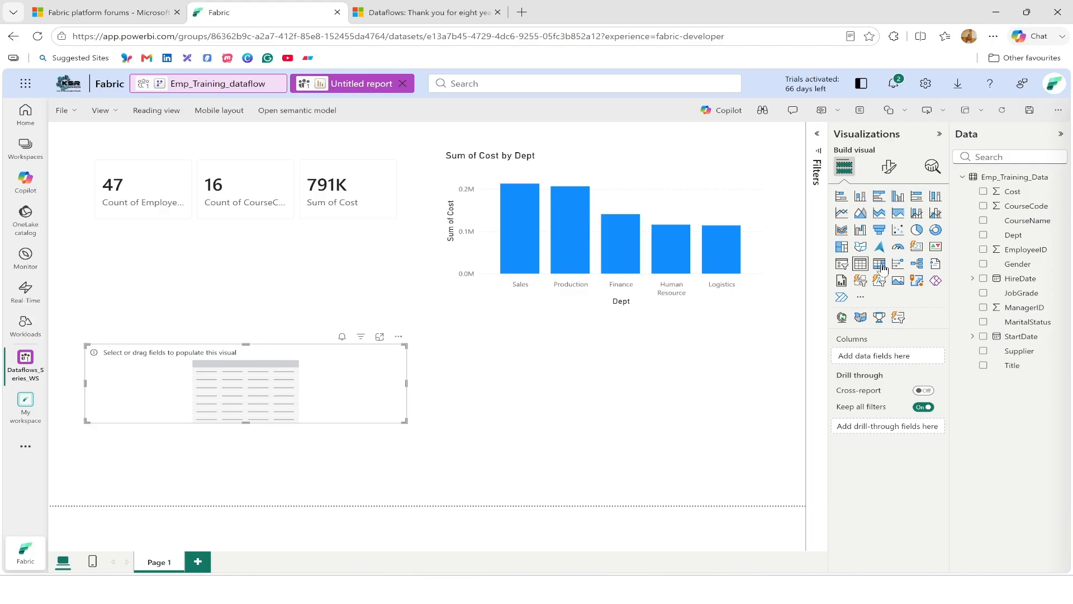
drag(246, 342, 246, 229)
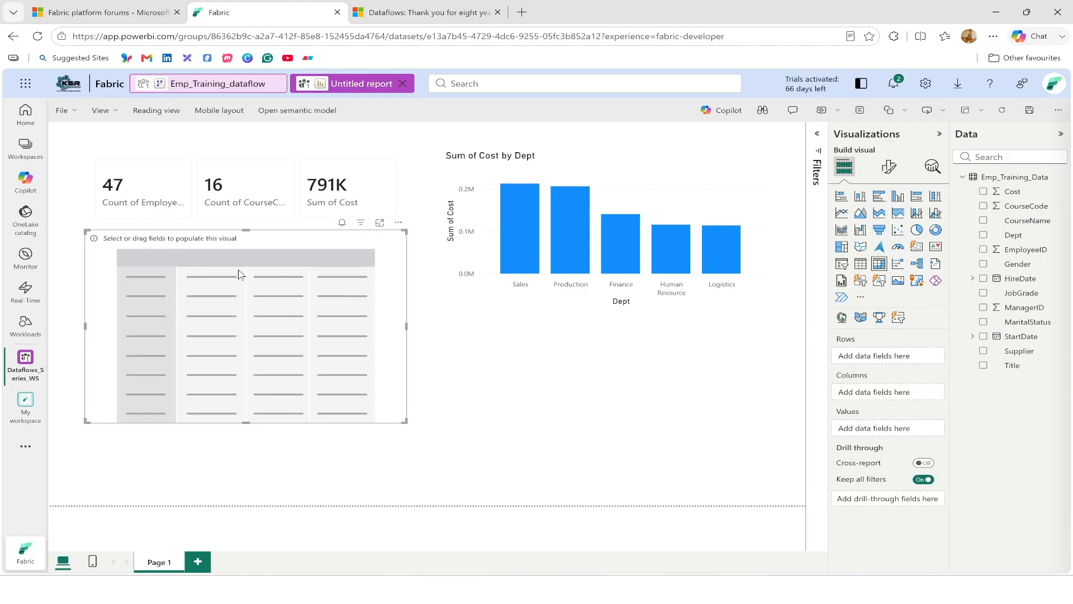
drag(245, 424, 245, 461)
drag(242, 390, 232, 408)
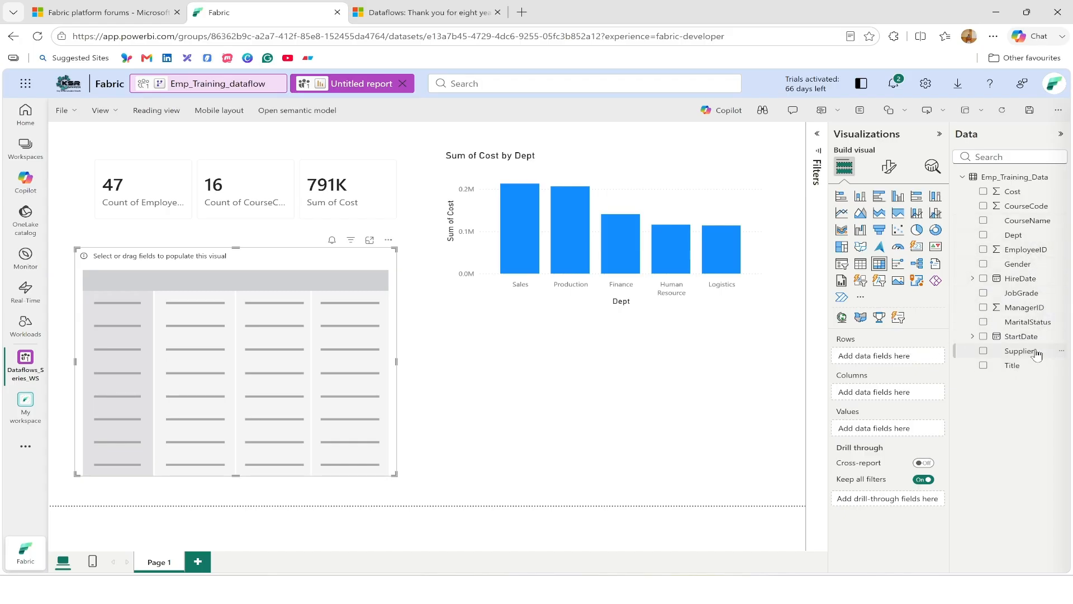
Step: Populate the matrix with Title as rows, CourseName and Gender as columns, and the sum of Cost as values
drag(1022, 372, 886, 358)
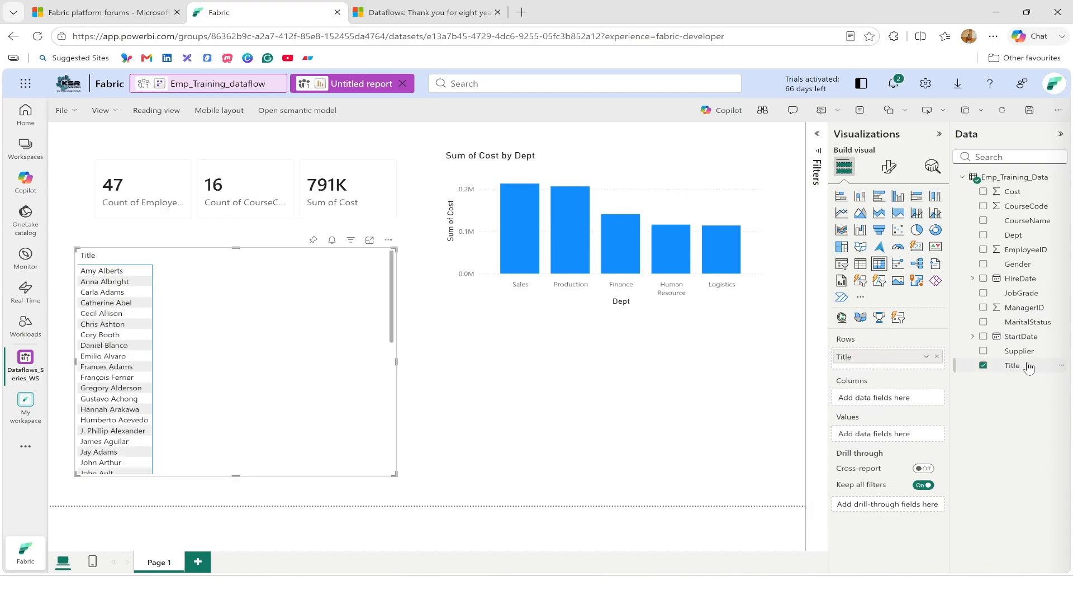
drag(1035, 221, 908, 368)
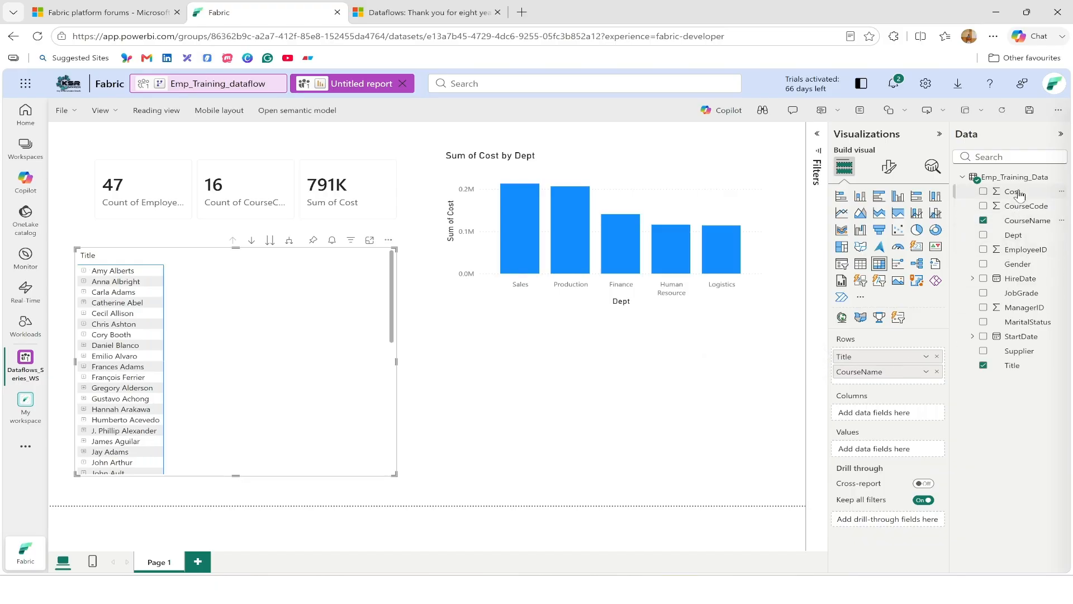
drag(1028, 268, 925, 384)
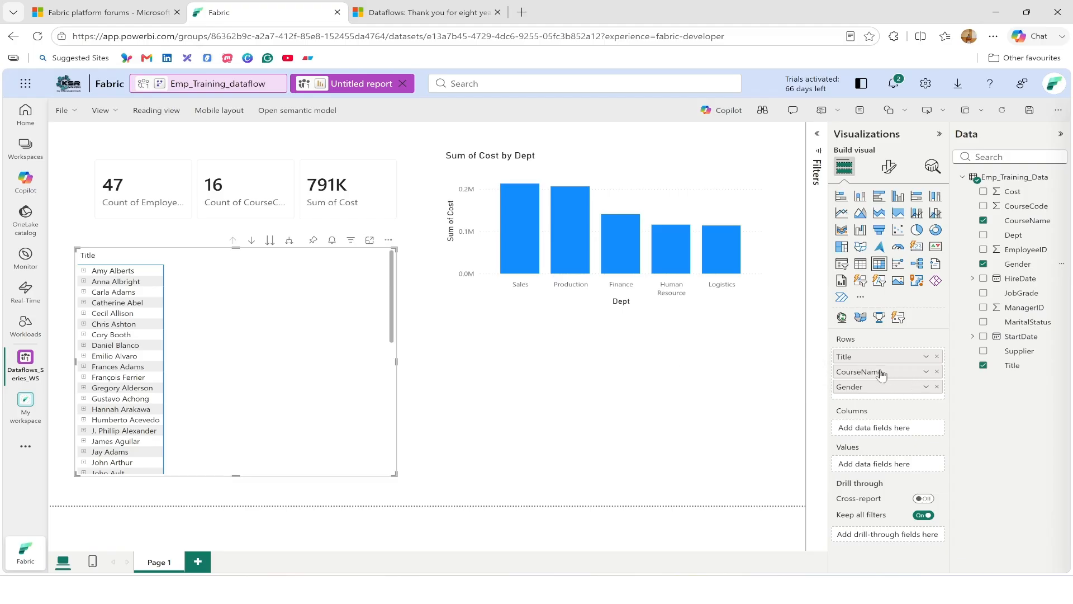
drag(879, 371, 881, 428)
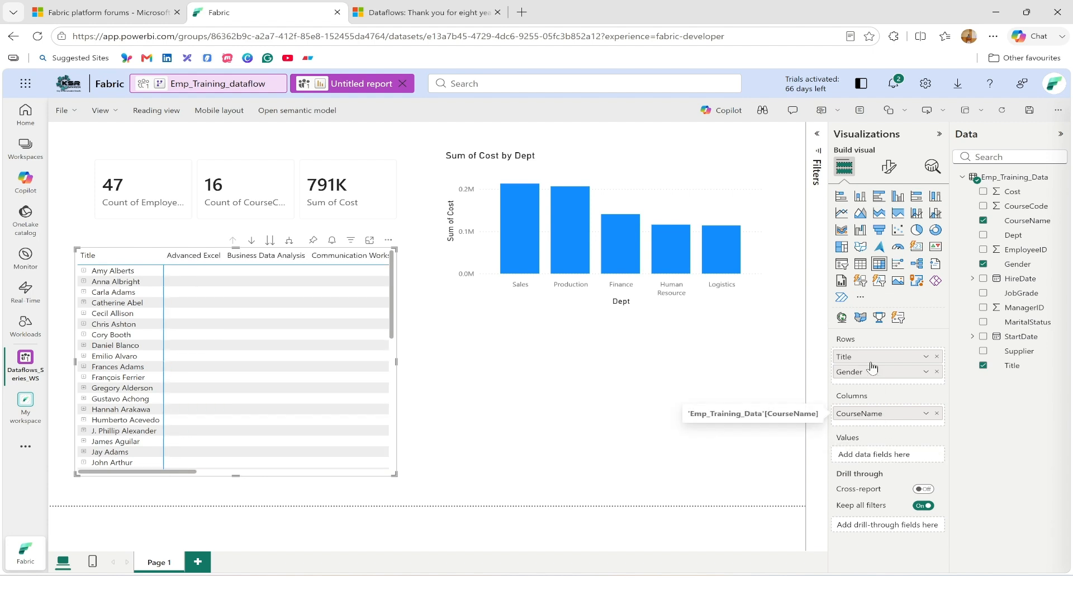
drag(873, 373, 878, 427)
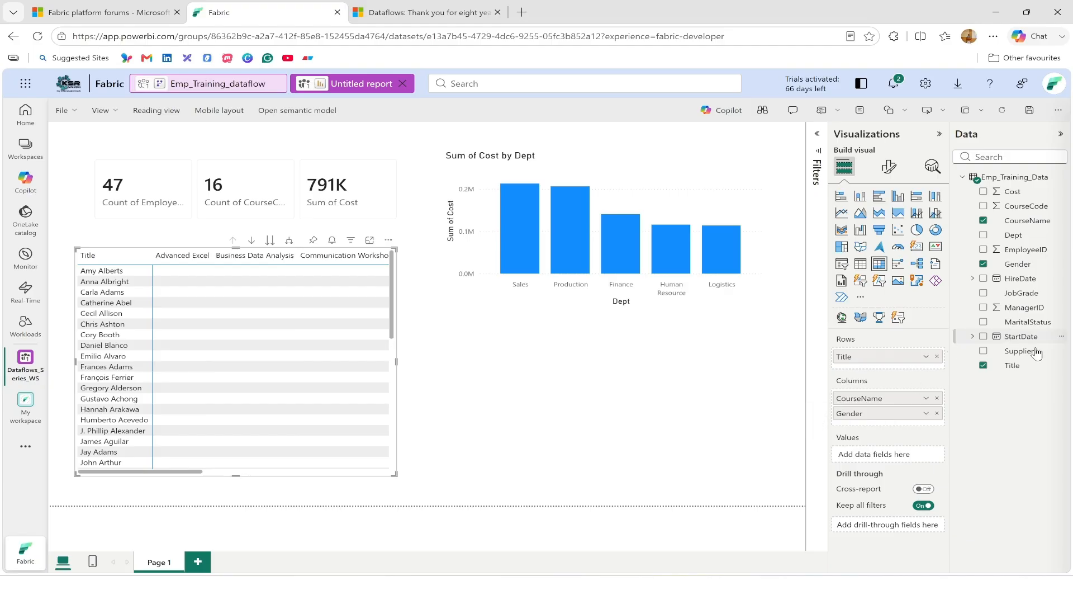
drag(1012, 191, 908, 460)
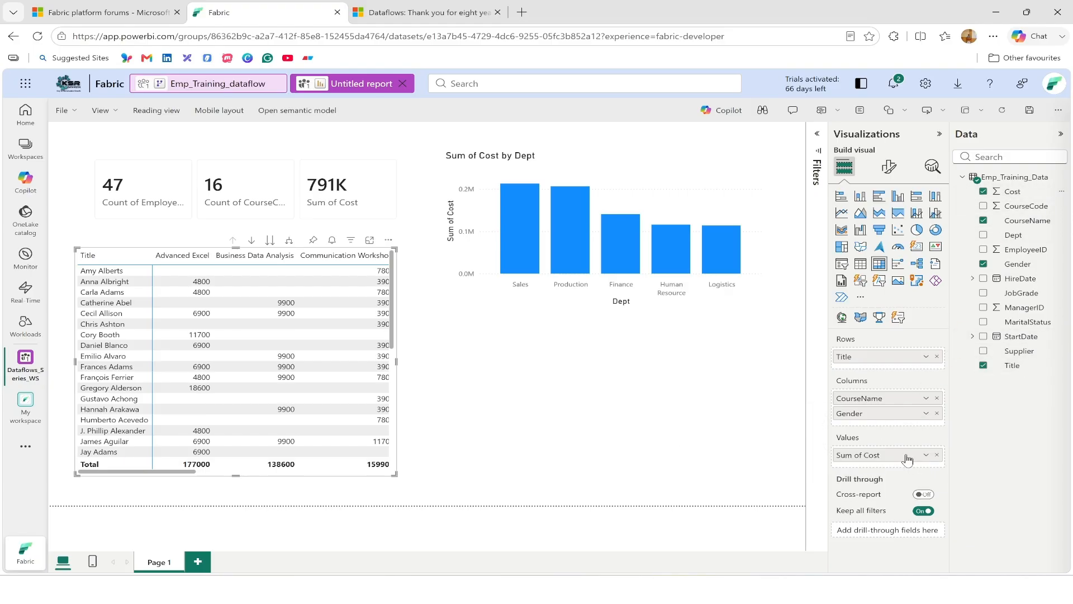
Step: Expand the matrix columns down to the Gender level, then shorten the matrix and widen it across the page below the chart
click(290, 241)
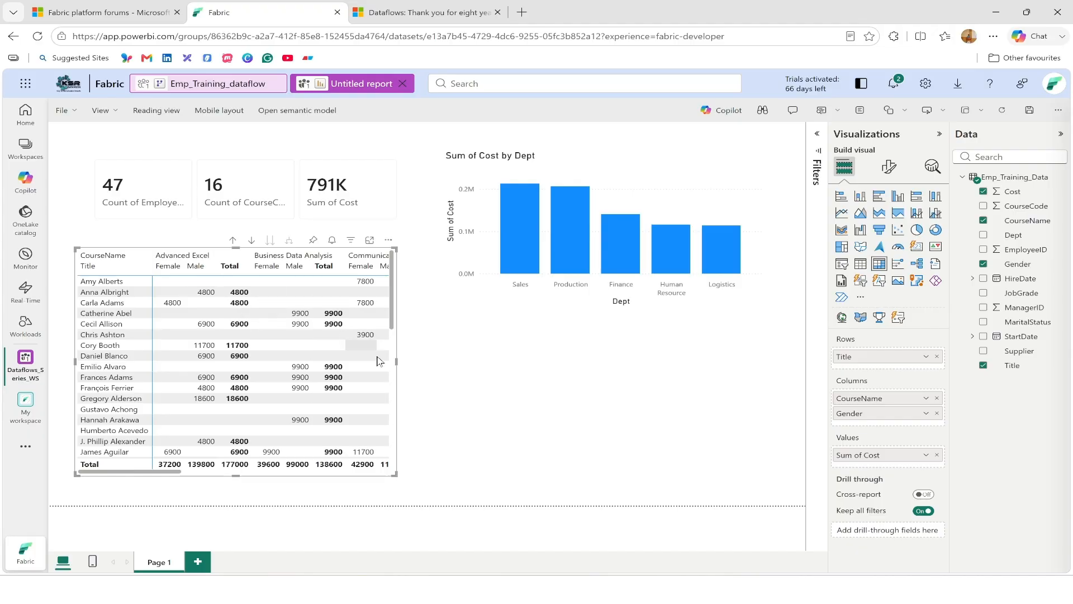
drag(236, 247, 240, 312)
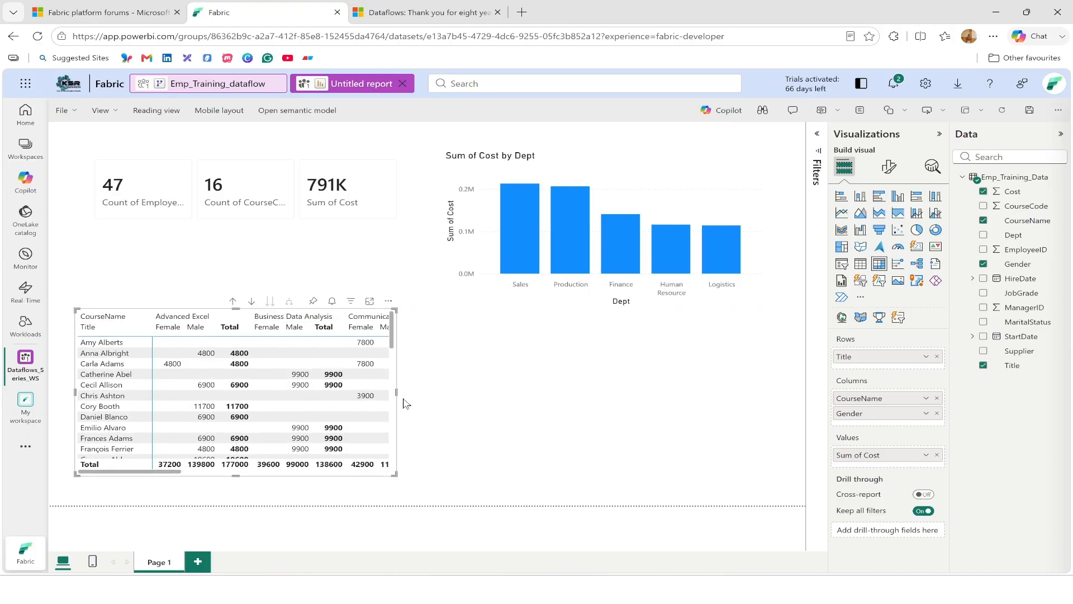
drag(396, 393, 799, 404)
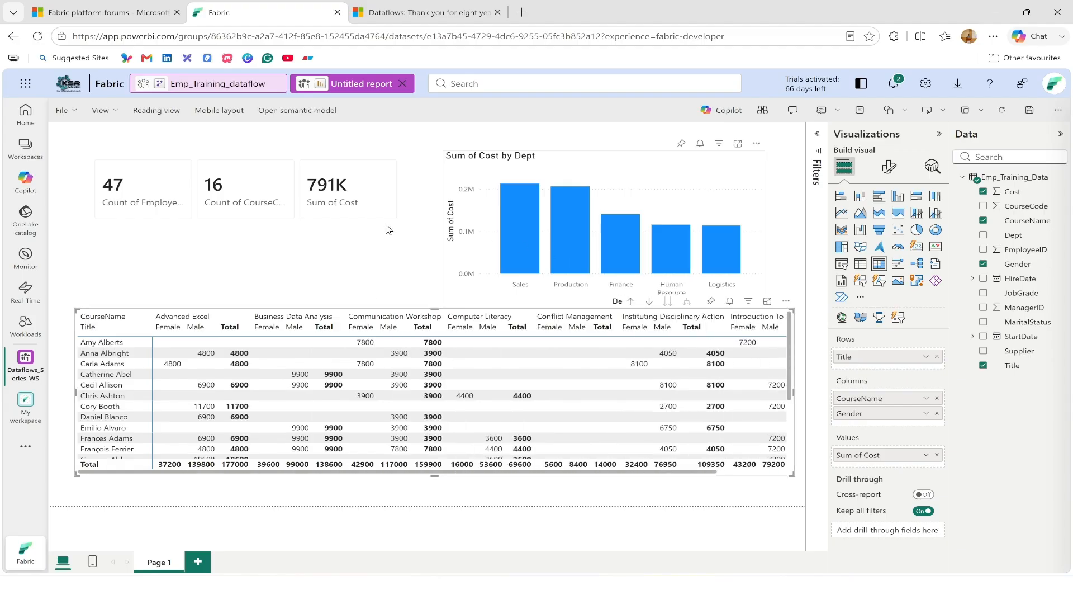
Step: Move the card visual down to just above the matrix, leaving free space at the top of the page
click(315, 258)
drag(291, 151, 286, 218)
click(286, 252)
click(268, 170)
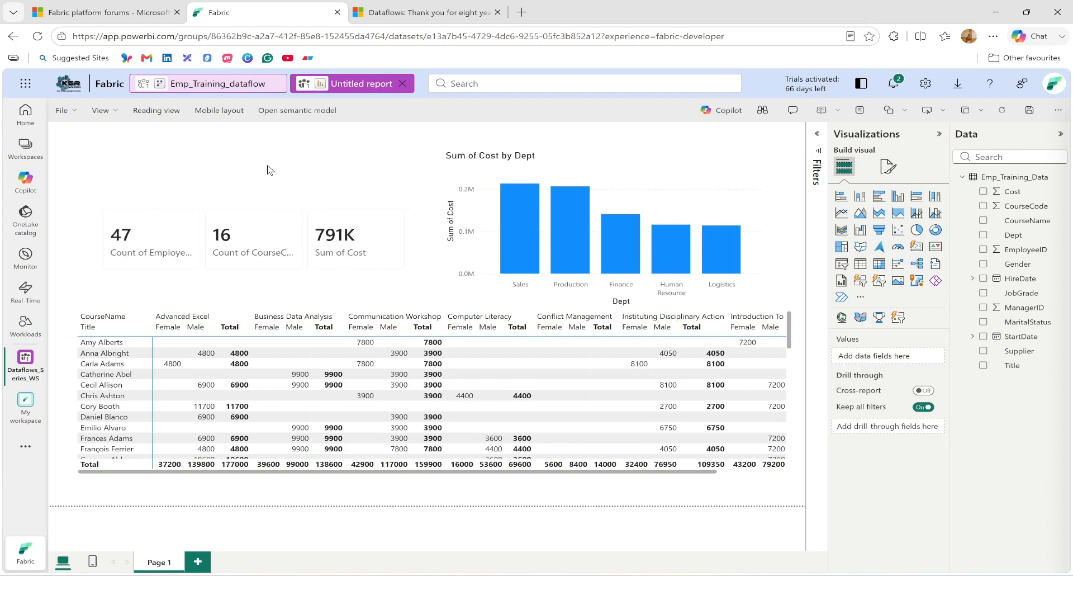
Step: Insert a rectangle shape, reduce it to a banner height and place it above the card visual
click(903, 114)
click(906, 137)
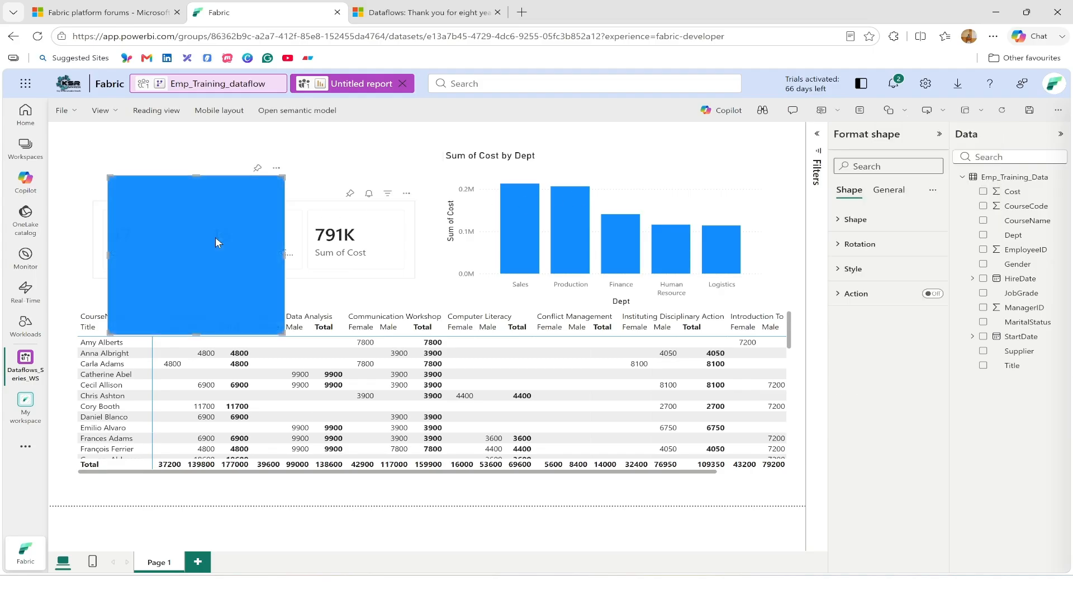
drag(196, 336, 192, 176)
Step: Turn on text for the rectangle and enter "Employee Training report" as its title
click(878, 271)
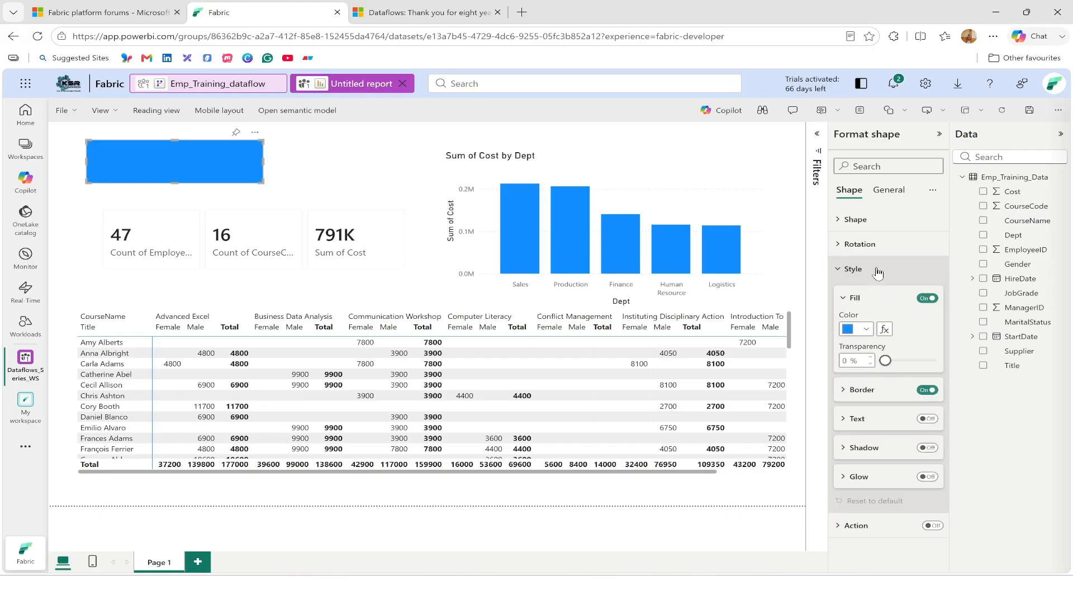
click(879, 270)
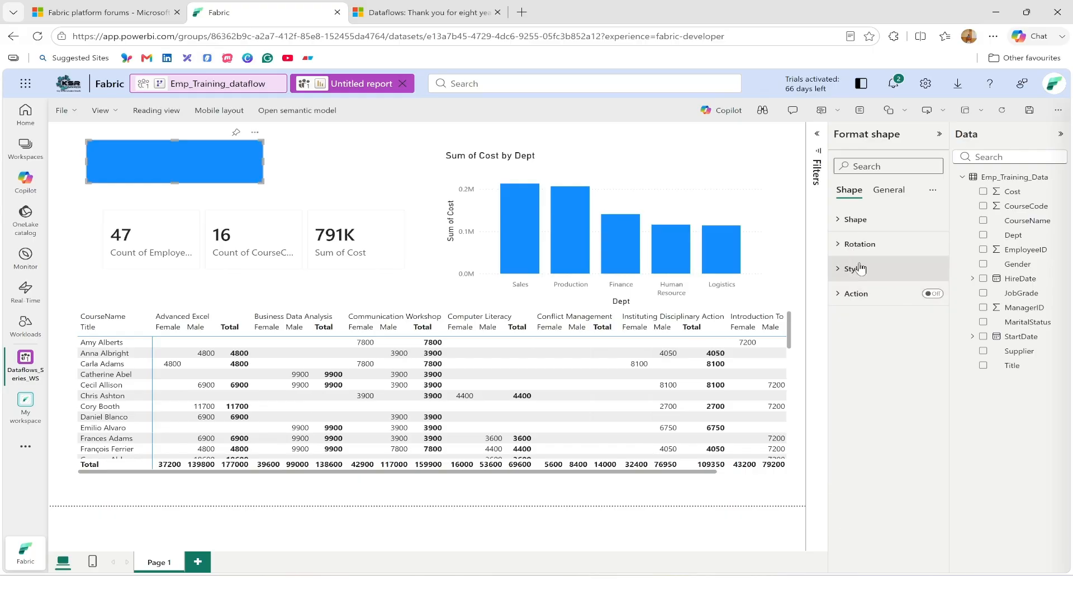
click(854, 269)
click(927, 419)
click(870, 425)
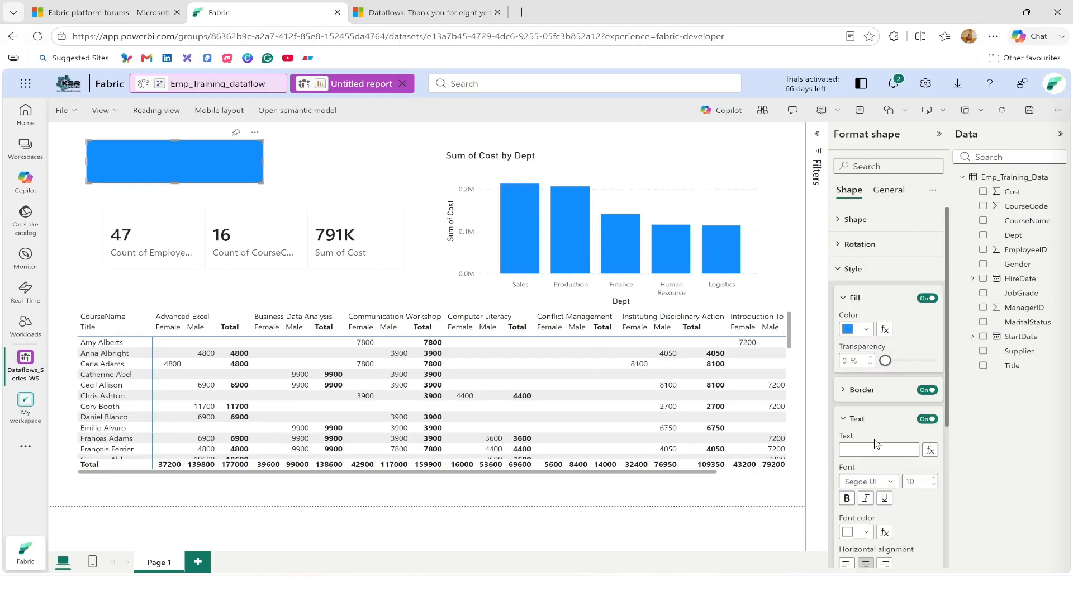
click(868, 450)
text(Employee Training report)
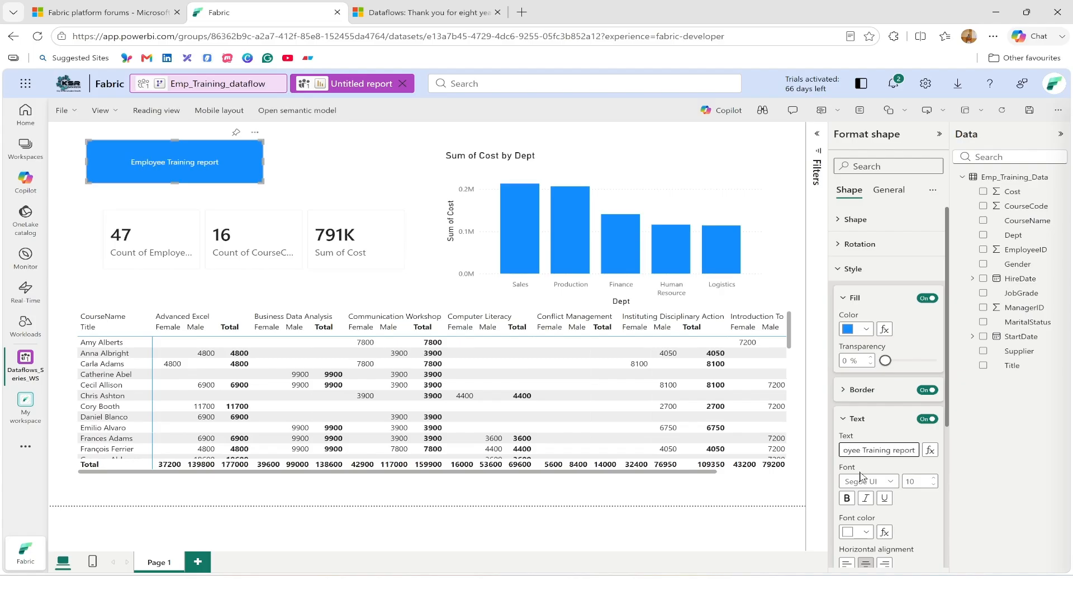
Step: Make the banner text bold at font size 19 and widen the rectangle so the title fits on one line
click(846, 497)
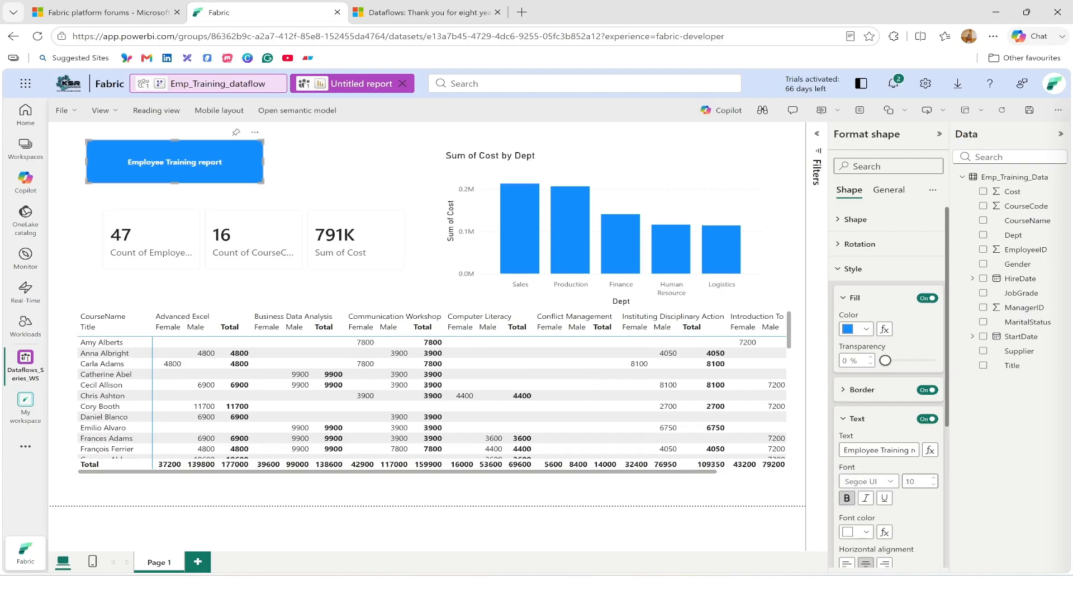
click(939, 478)
click(938, 478)
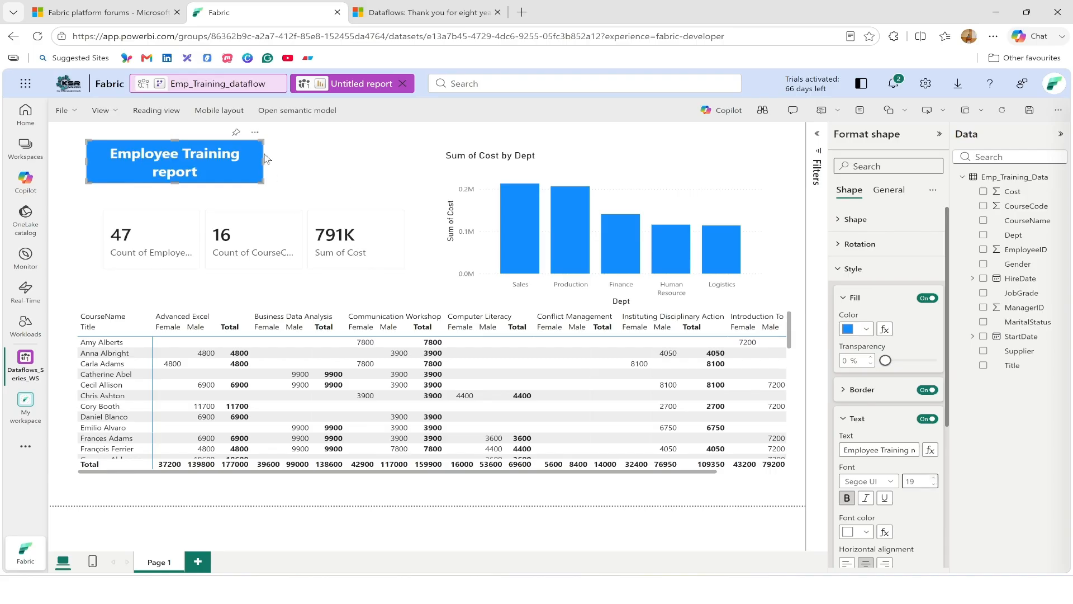
drag(264, 167, 380, 169)
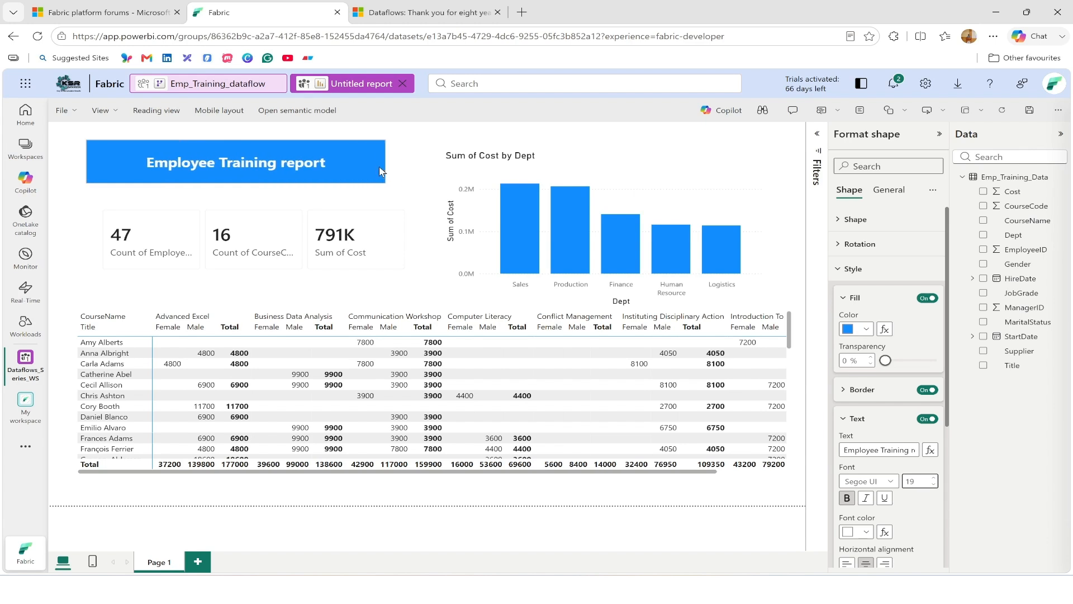
Step: Fill the title banner with the lightest theme blue and set its font color to black
click(866, 331)
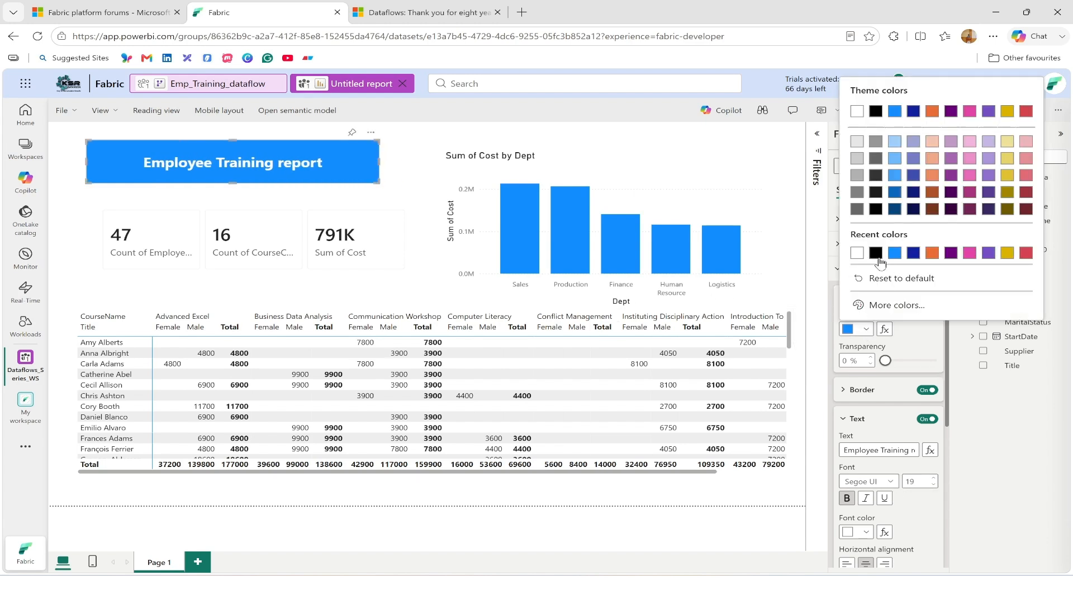
click(893, 143)
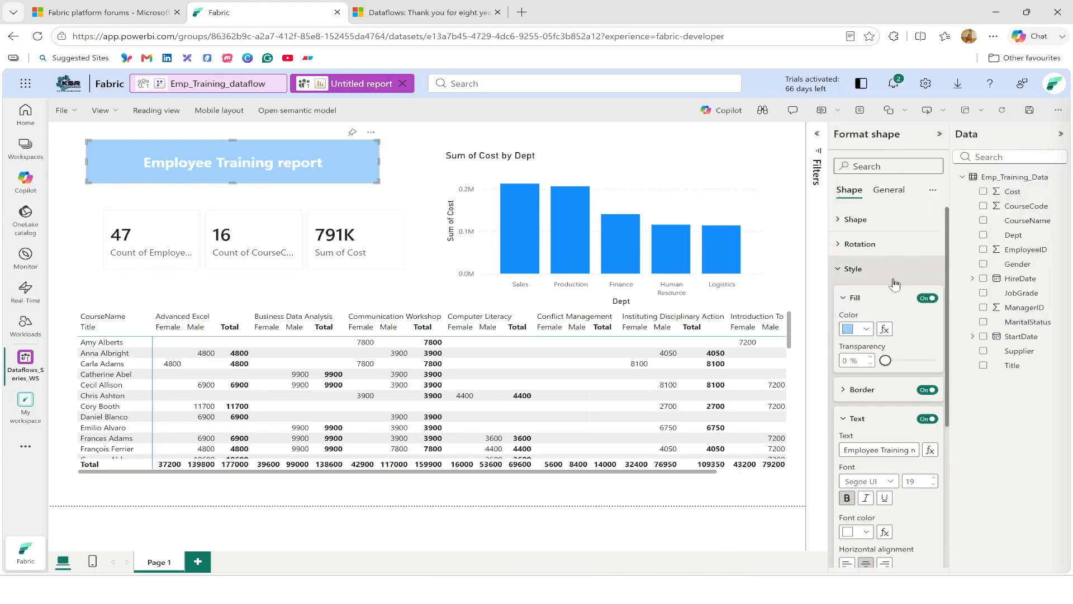
click(868, 535)
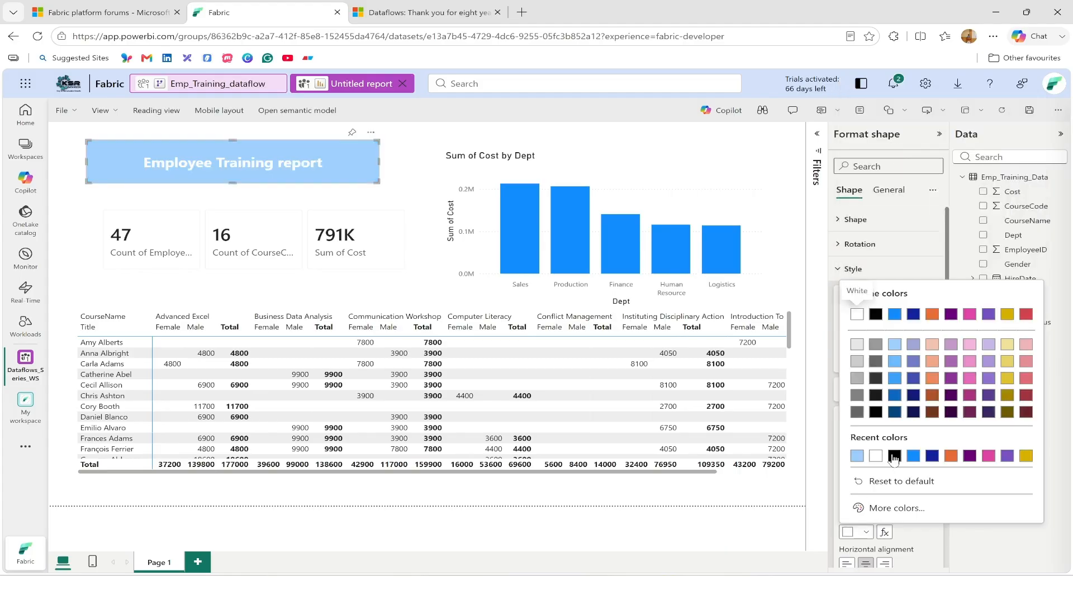
click(865, 318)
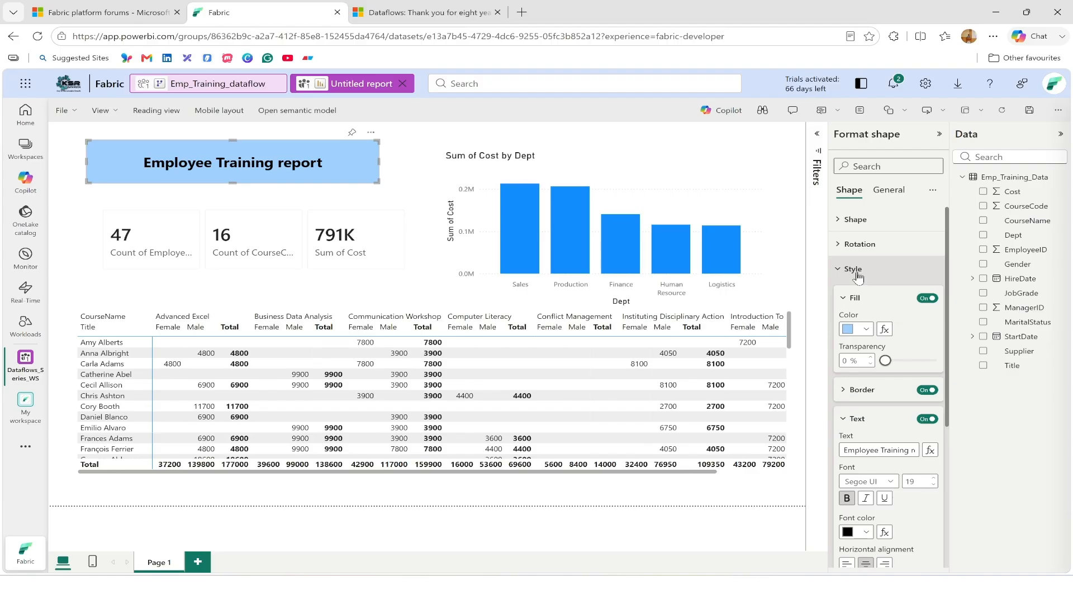
Step: Set the title banner's border color to black and deselect the shape
click(871, 392)
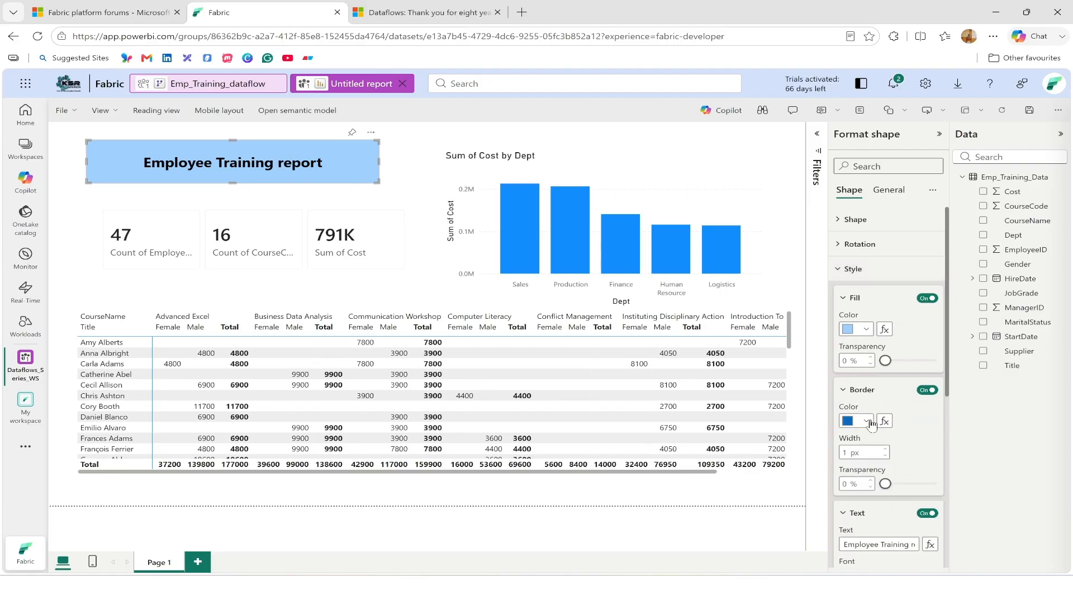
click(856, 420)
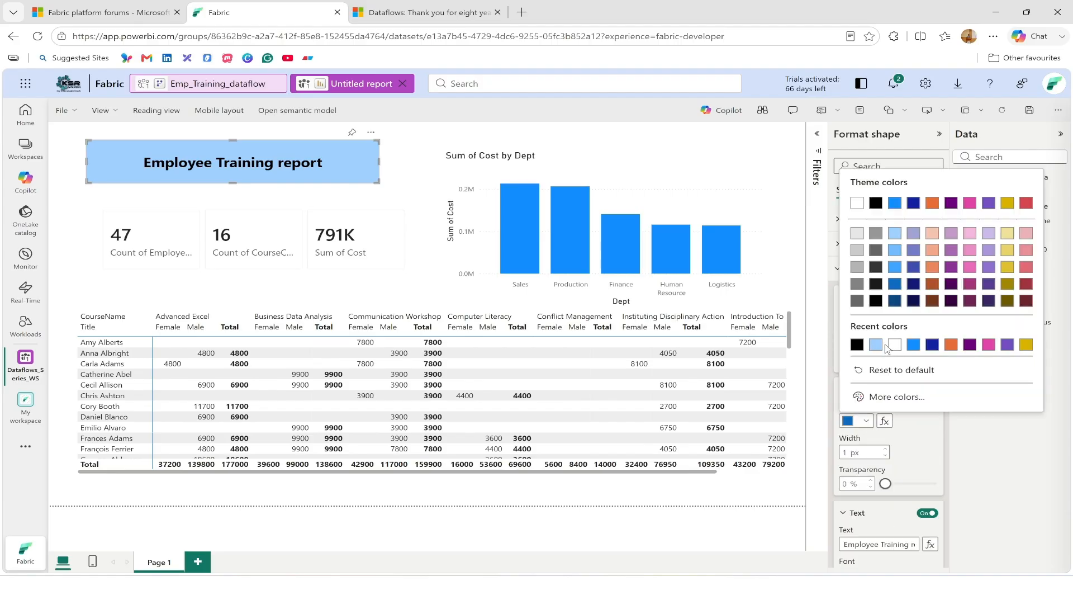
click(856, 344)
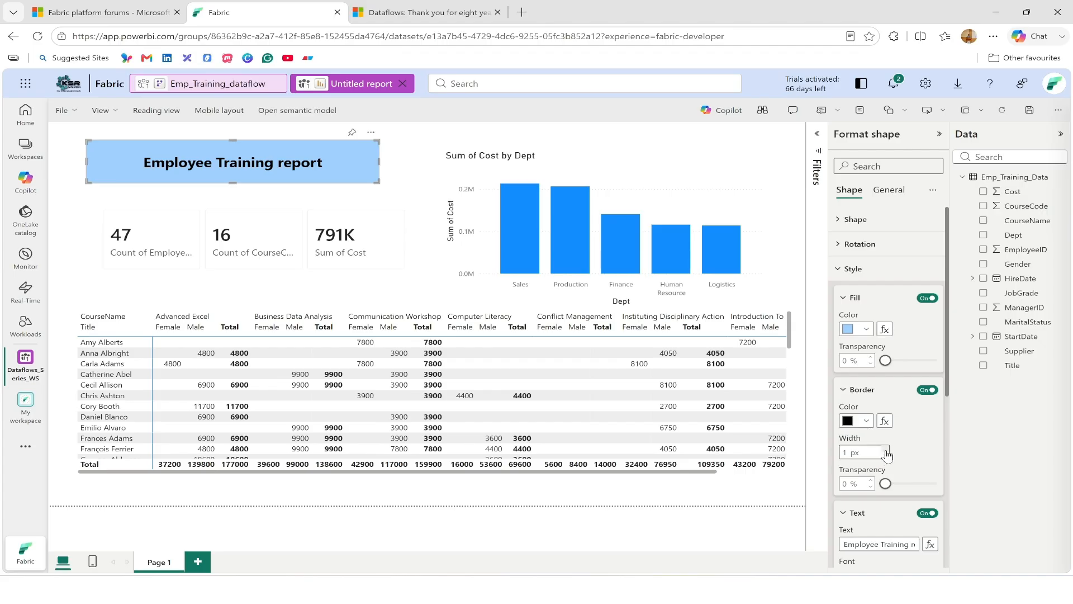
scroll(888, 456, down, 5)
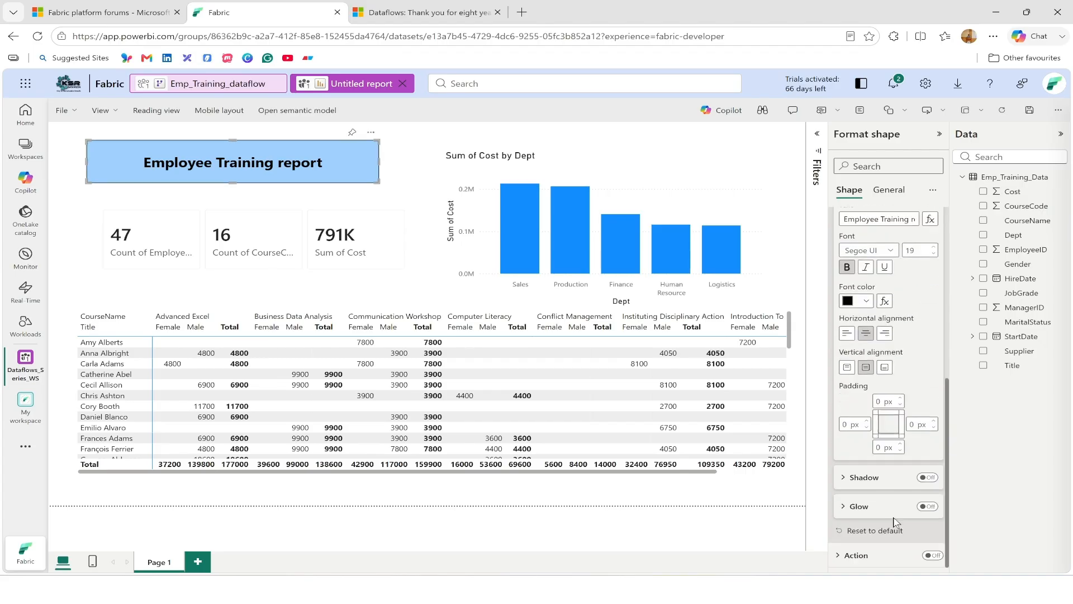
click(411, 166)
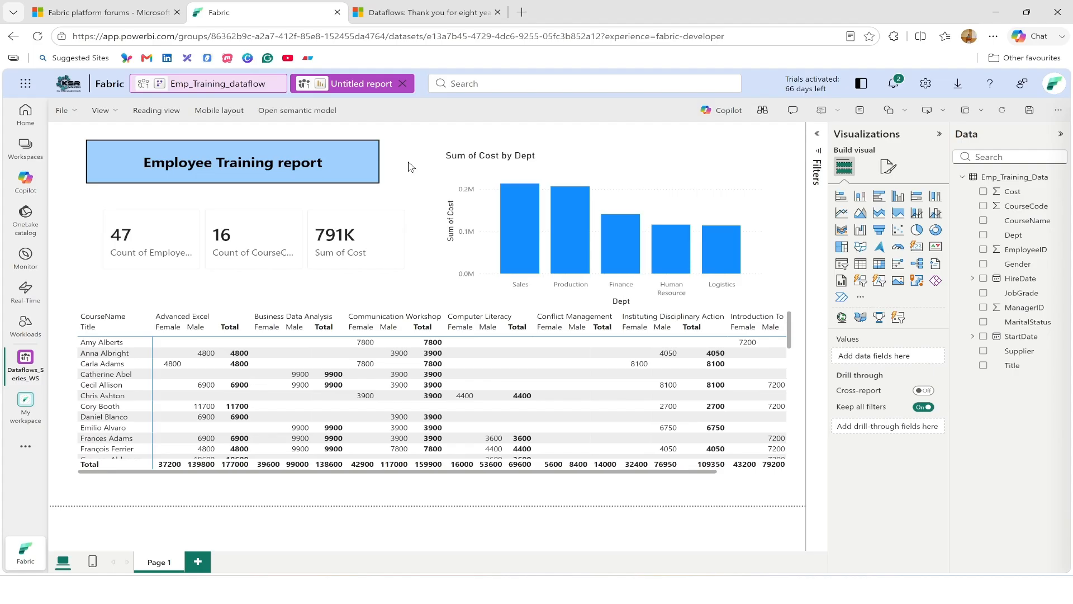
Step: Save the report as "Emp_Training_Report" in the Dataflows_Series_WS workspace
click(63, 111)
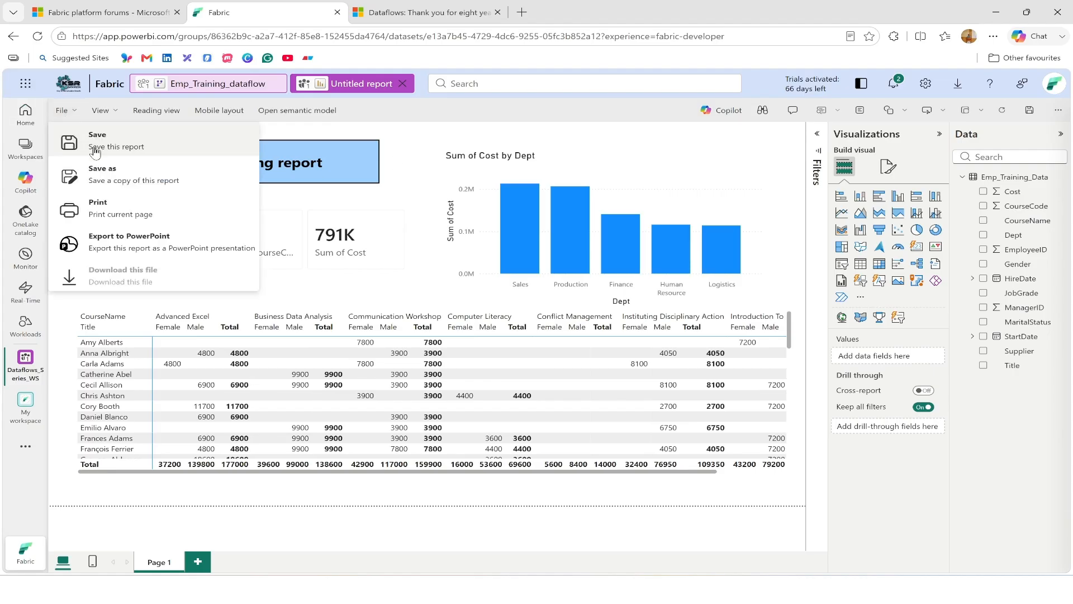
click(95, 147)
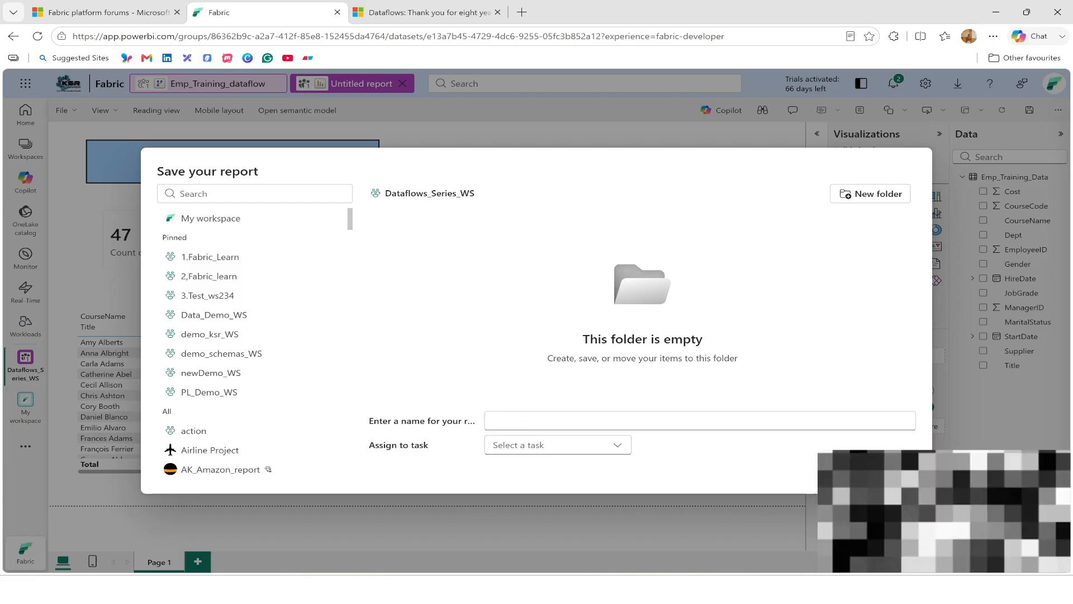
text(Emop)
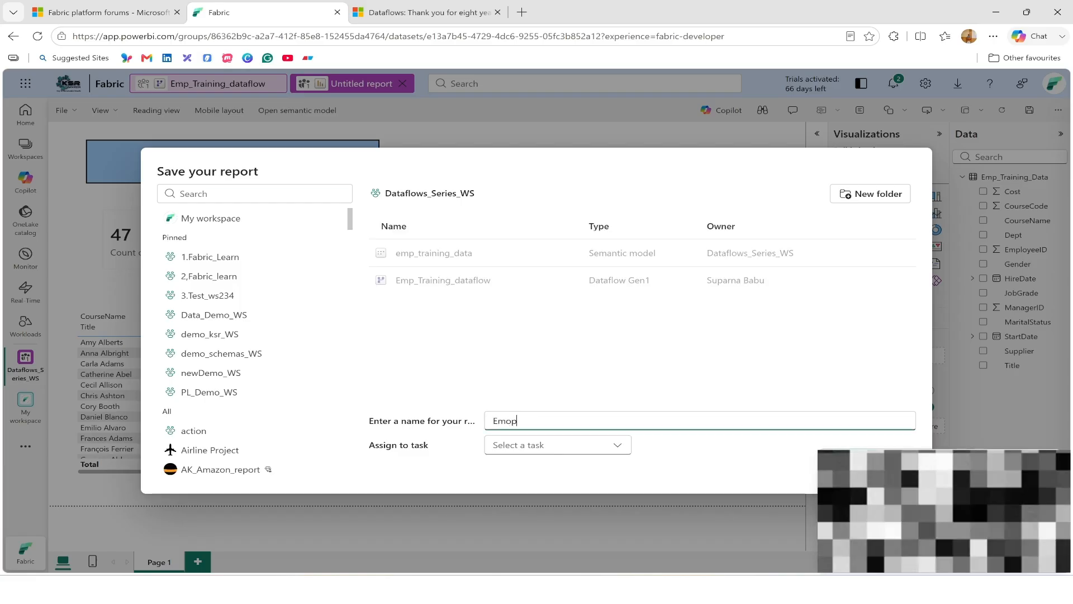
key(BackSpace)
key(BackSpace)
text(p_Training_Rep[op)
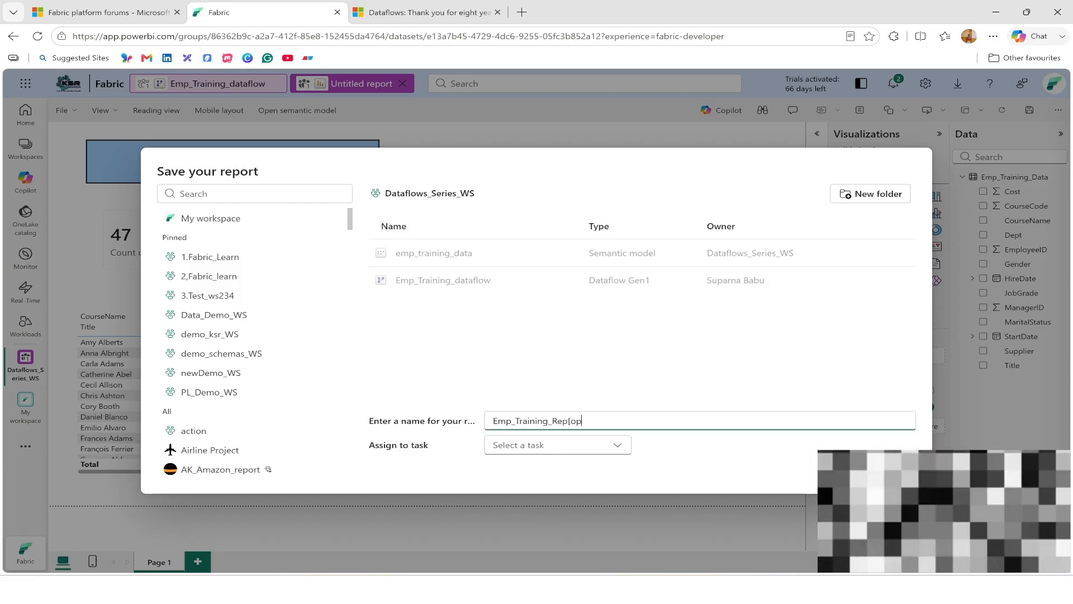
key(BackSpace)
key(BackSpace)
key(BackSpace)
text(ort)
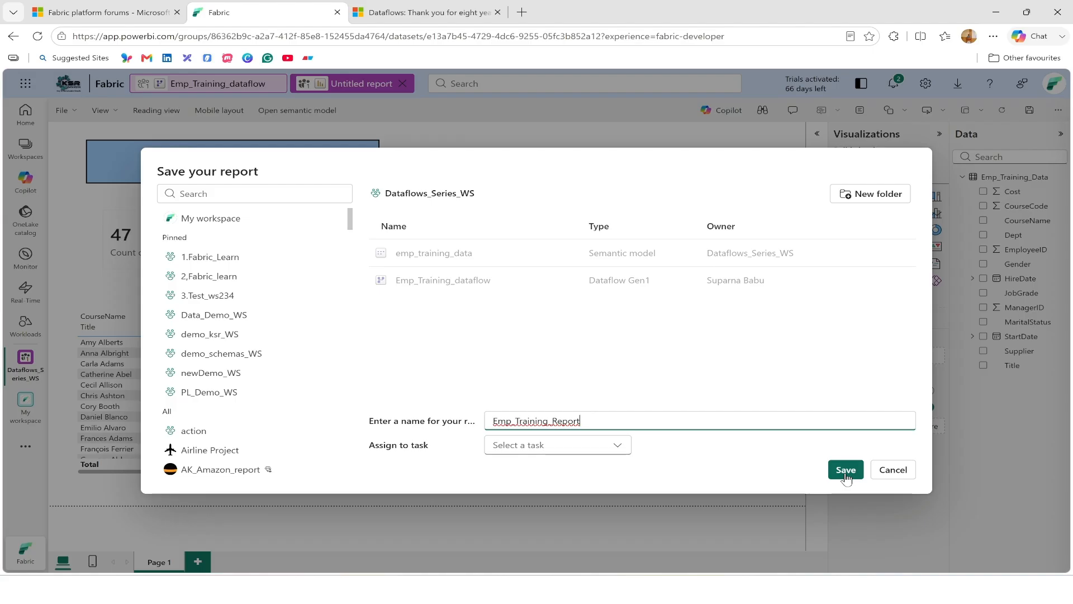
click(845, 474)
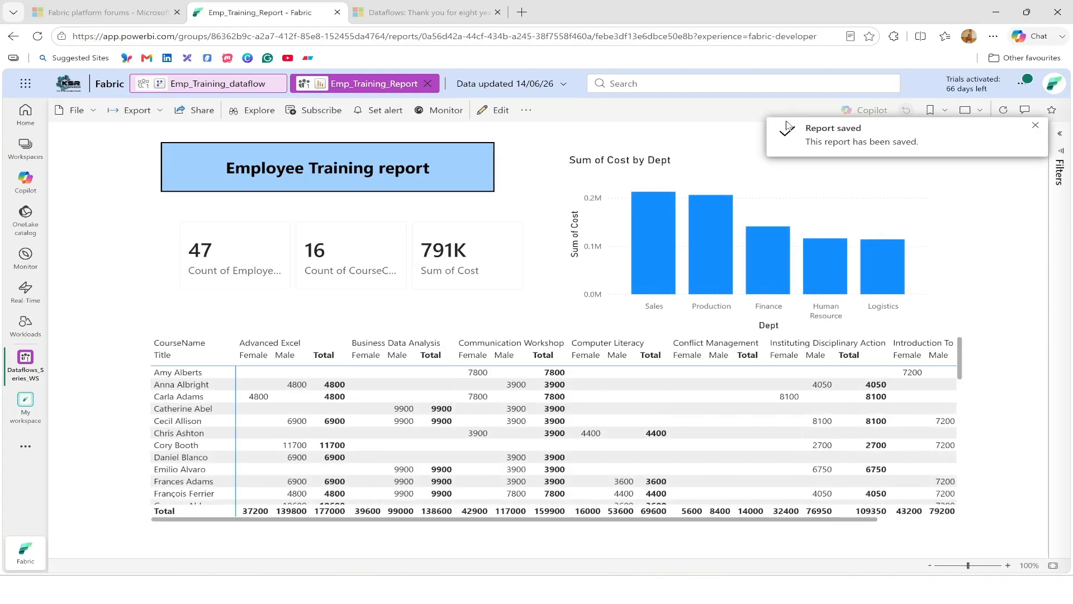
Step: Return to the Dataflows_Series_WS workspace and filter its new item types by "dataflo" to compare the dataflow options
click(23, 360)
click(111, 161)
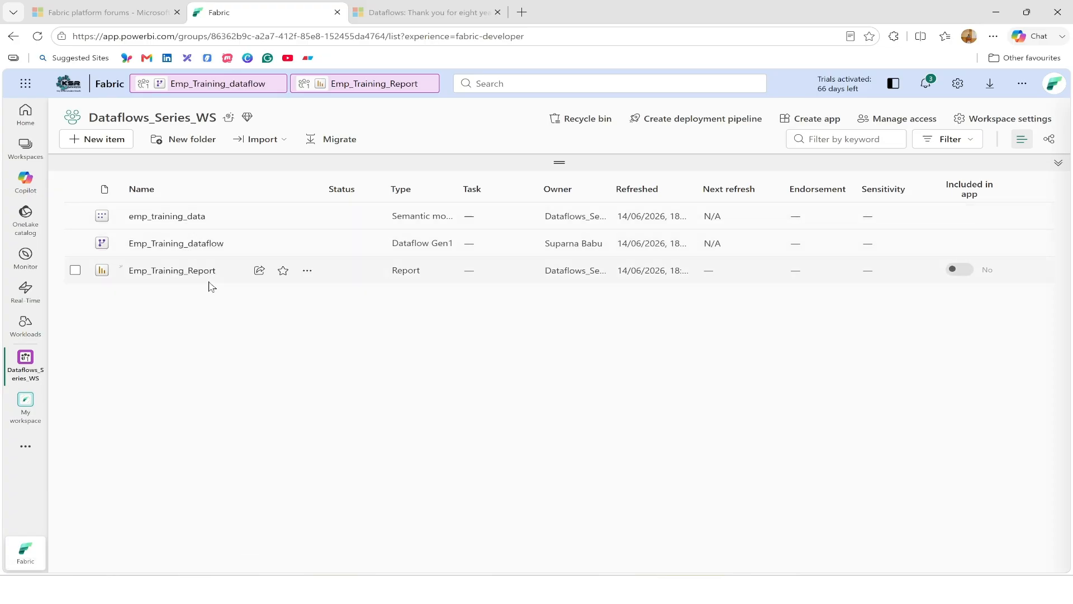
click(117, 142)
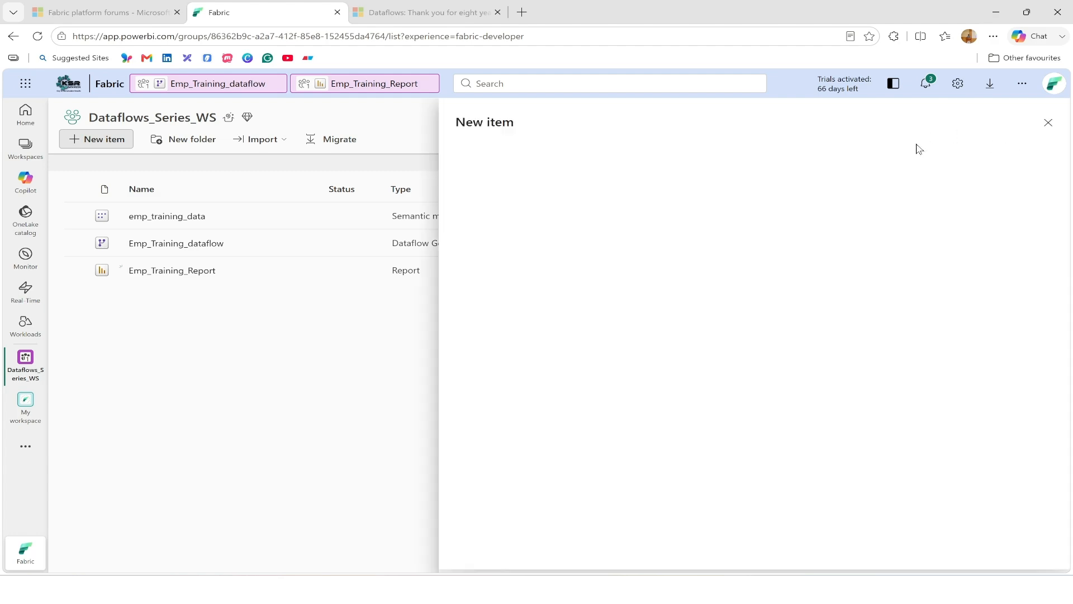
click(917, 144)
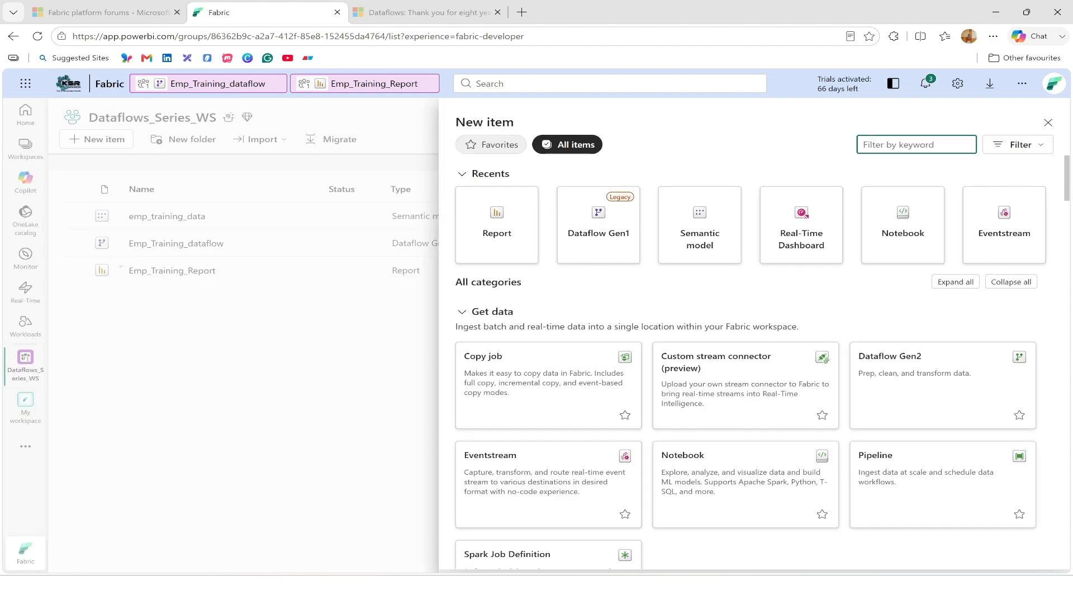
text(dataflo)
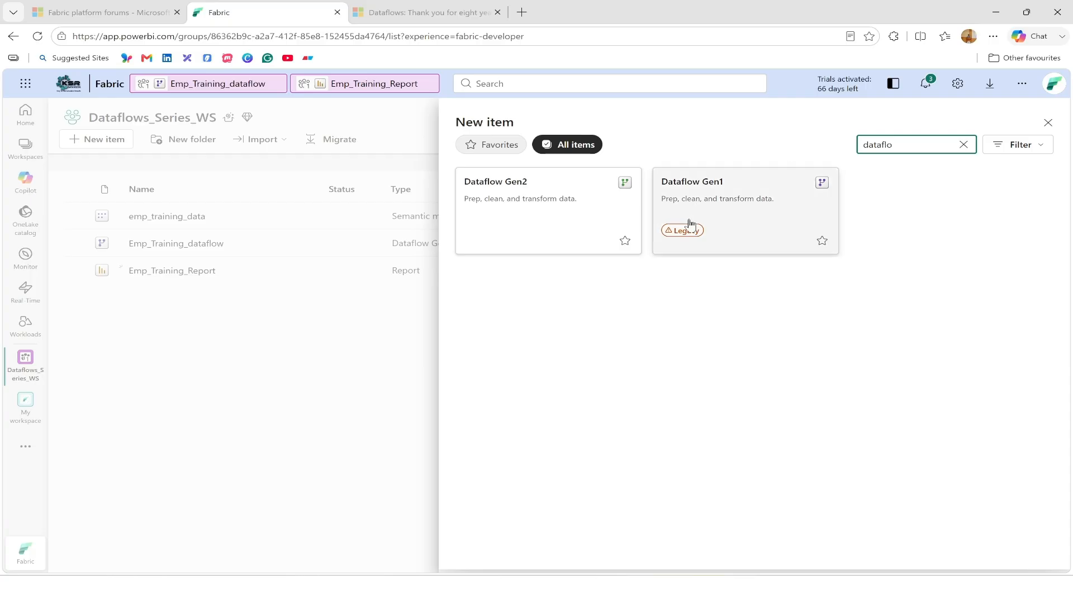
Step: Read the Fabric Community blog post about Dataflows Gen1 and Gen2, examining the update notes and the section on Gen1's future
click(444, 14)
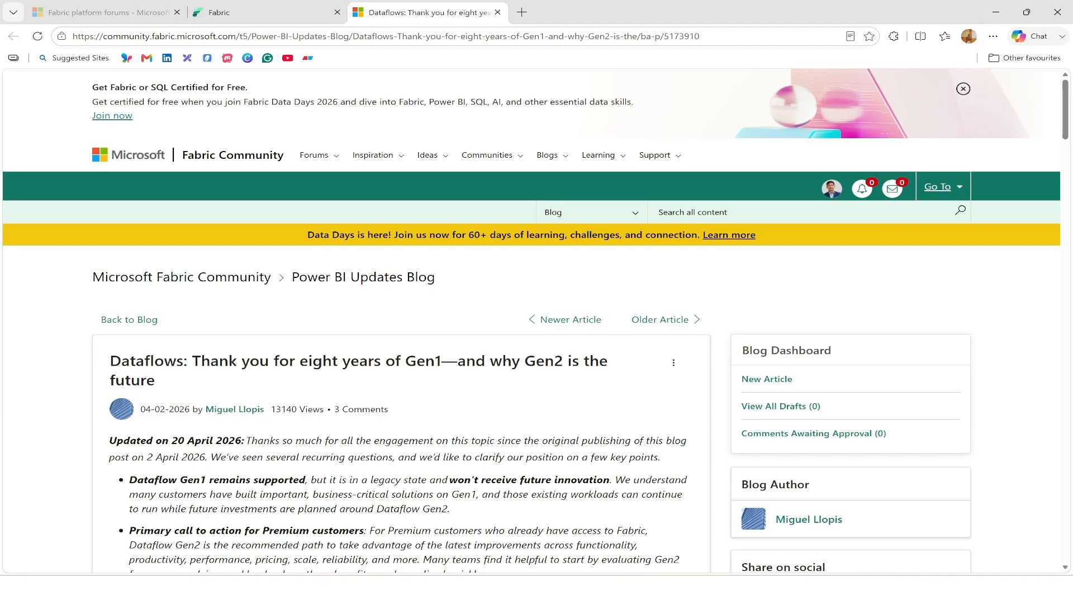
scroll(2, 376, down, 3)
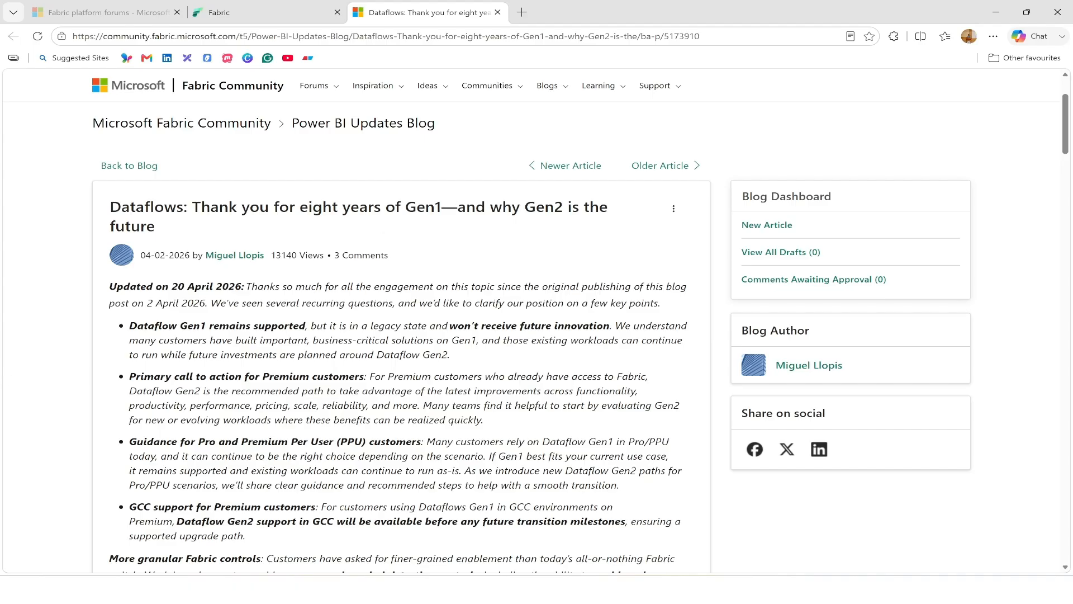
scroll(401, 335, down, 4)
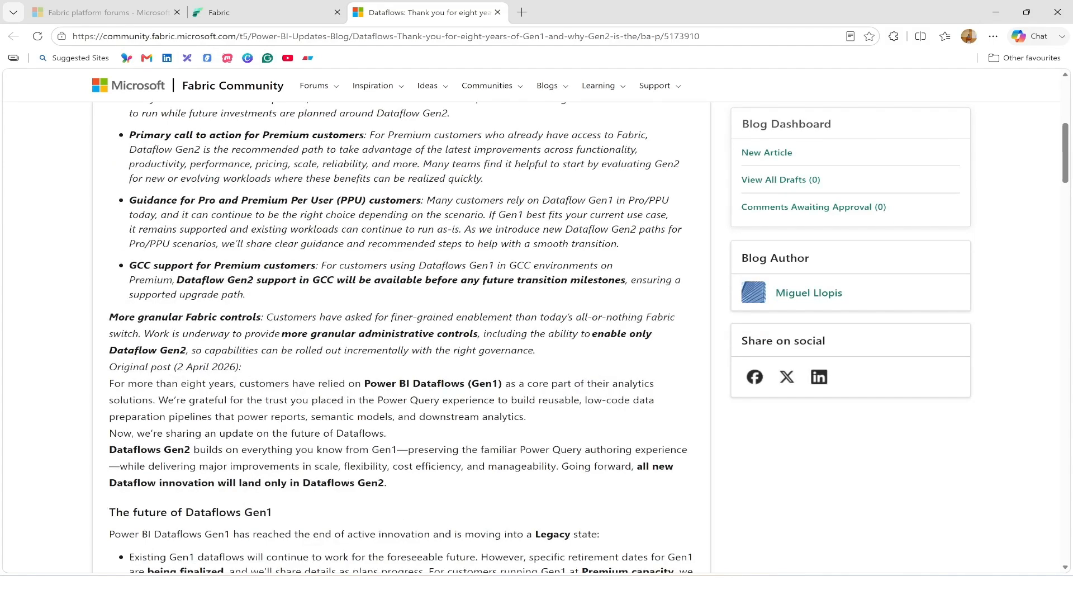
scroll(401, 335, down, 2)
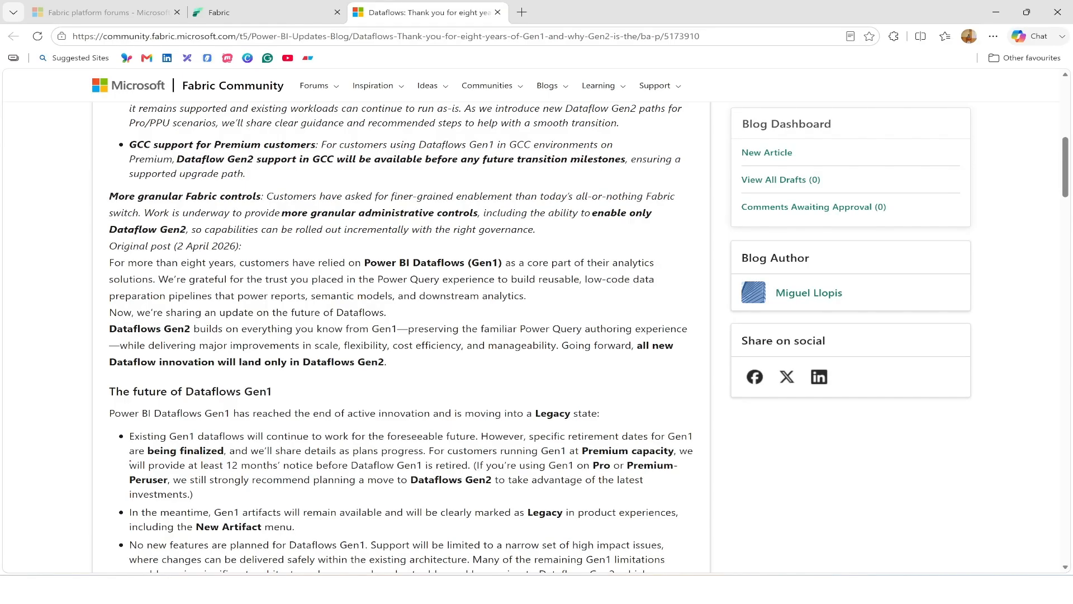
mouse_move(129, 459)
mouse_down()
mouse_move(217, 472)
mouse_move(475, 473)
mouse_up()
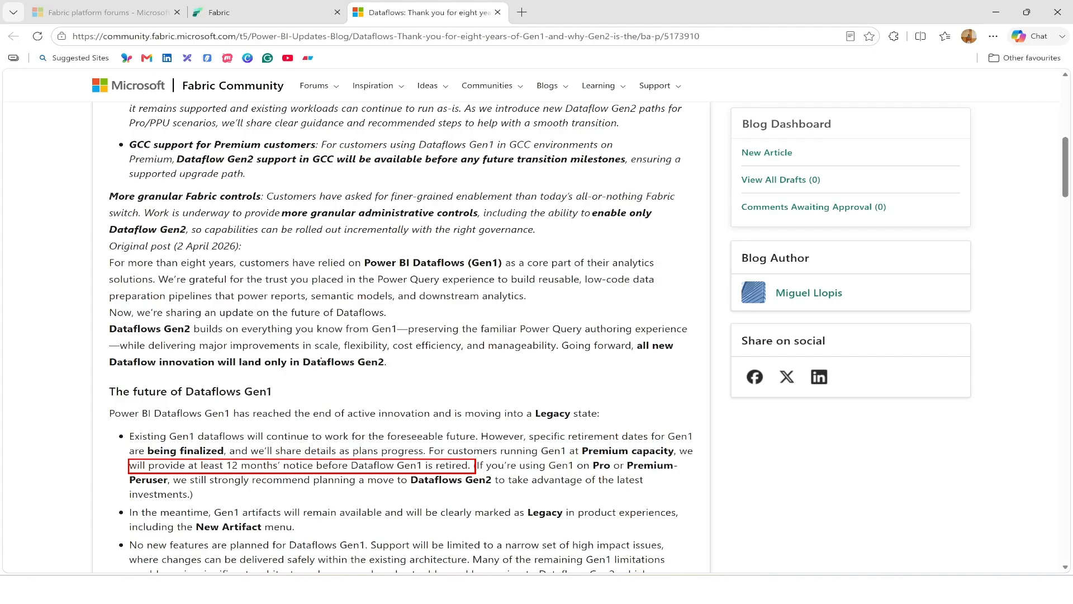
drag(300, 354, 398, 370)
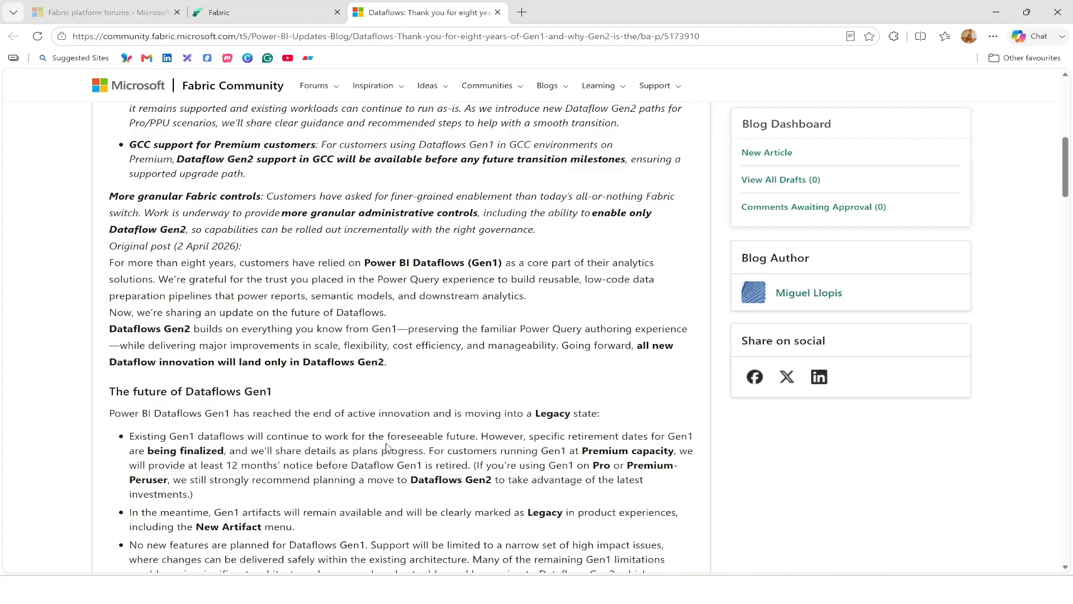
scroll(416, 384, up, 8)
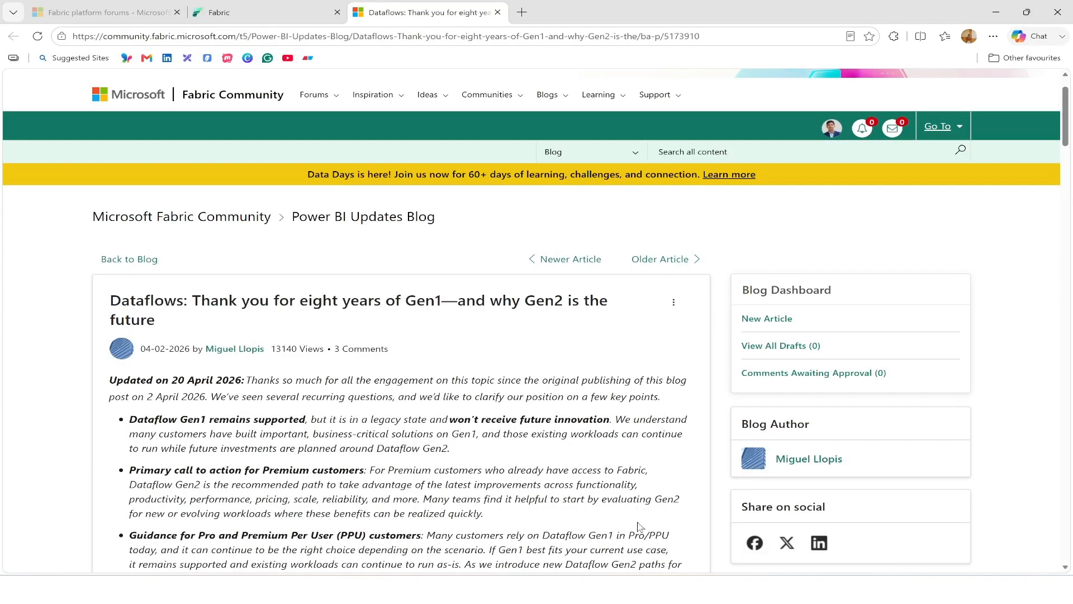
Step: Switch to the FabricDemo_Dataflows presentation in PowerPoint and present its Episode 2 overview slide as a slide show
key(alt+Tab)
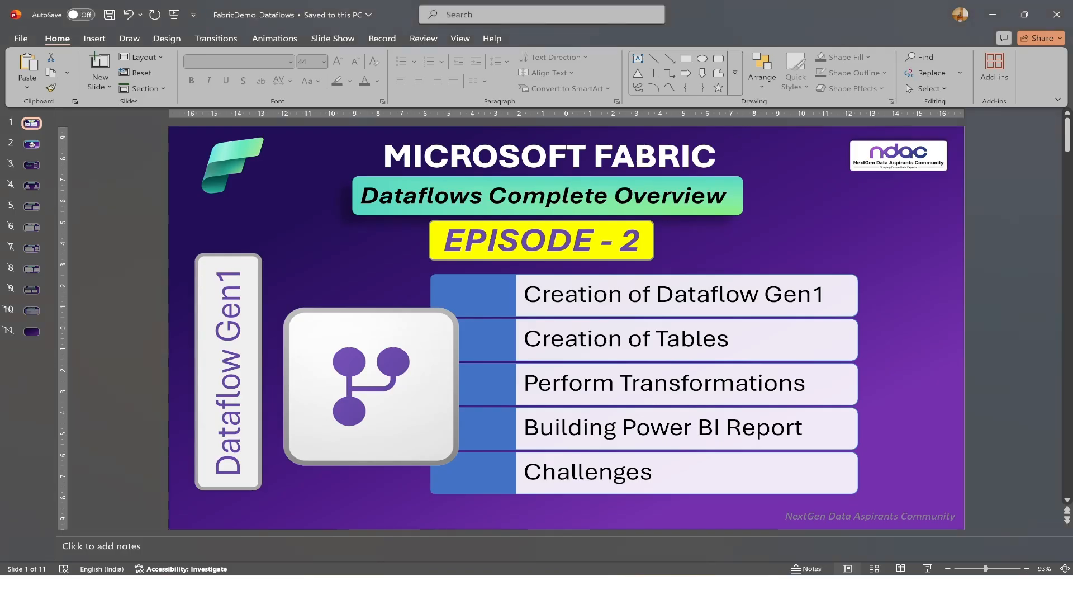
click(928, 568)
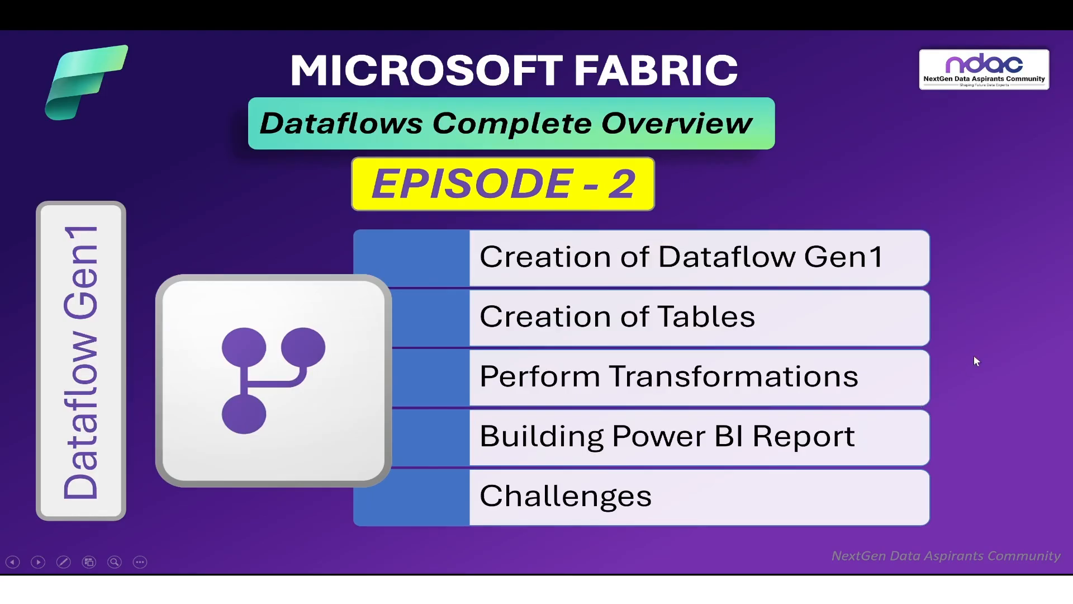